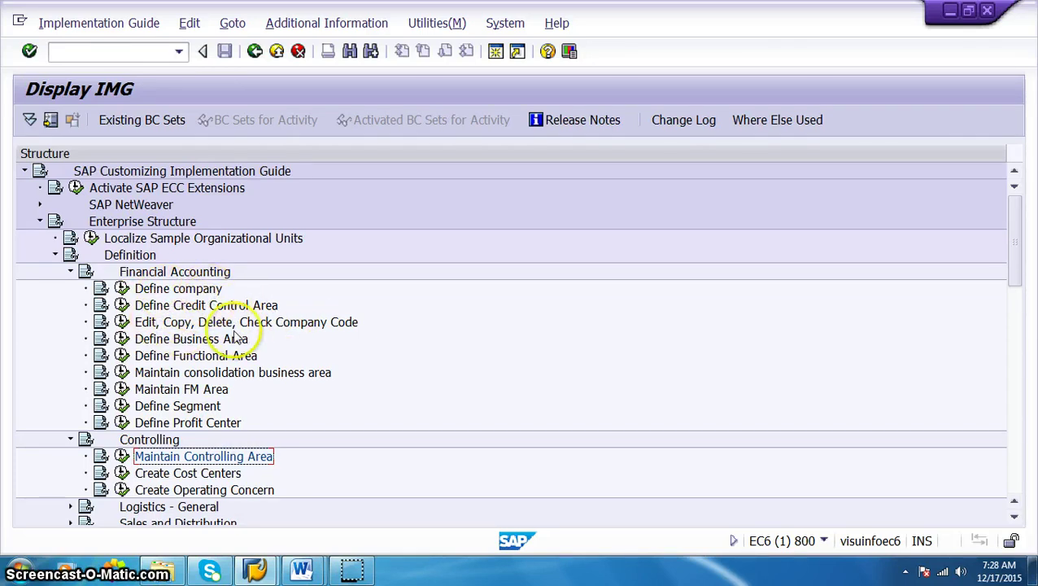
# Open Define Credit Control Area and start a new entry with credit control area VPR2 and currency INR.
pyautogui.click(122, 306)
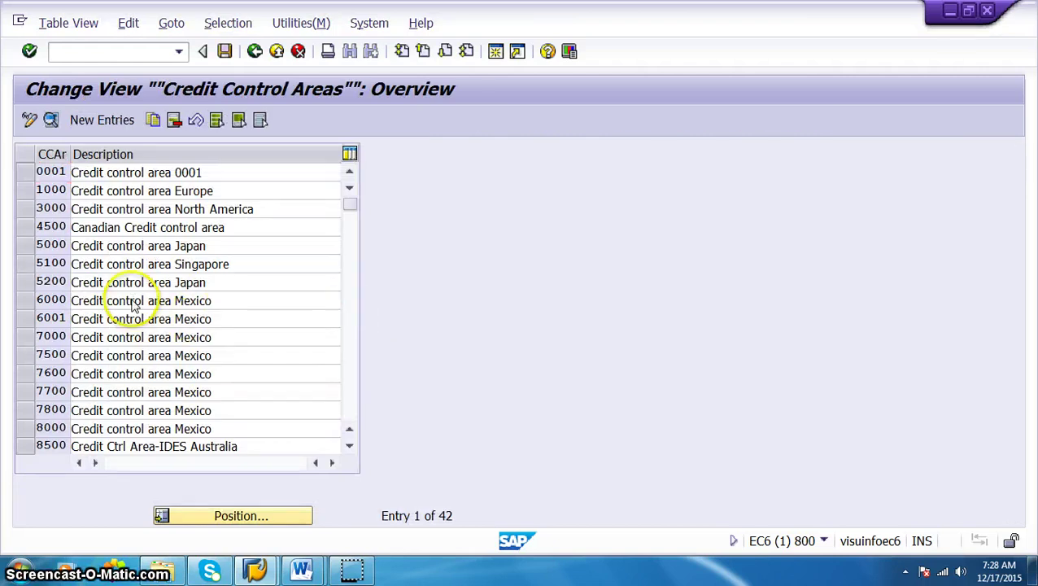
pyautogui.scroll(-5, 133, 299)
pyautogui.scroll(5, 133, 300)
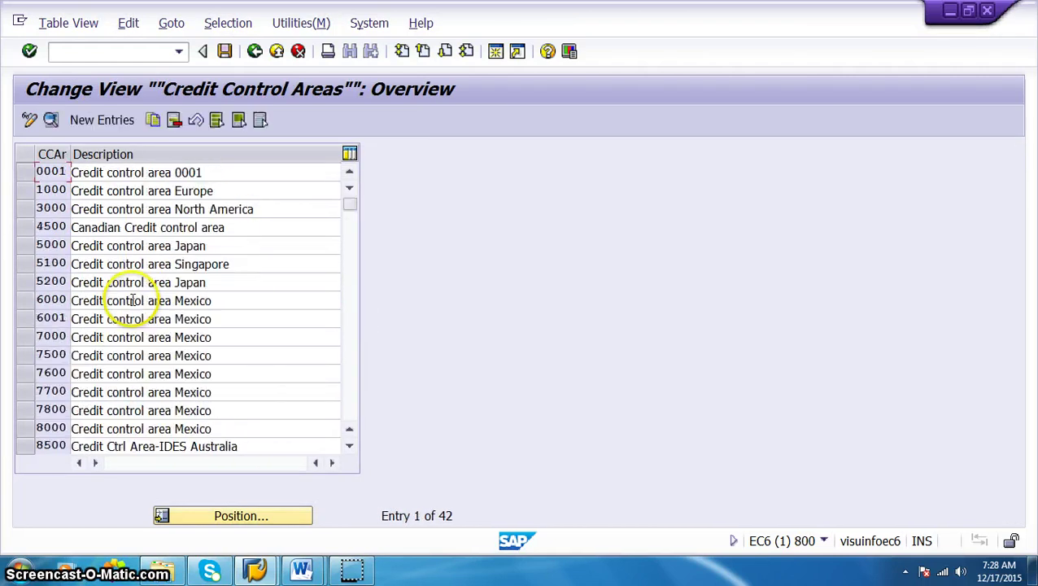
pyautogui.click(93, 120)
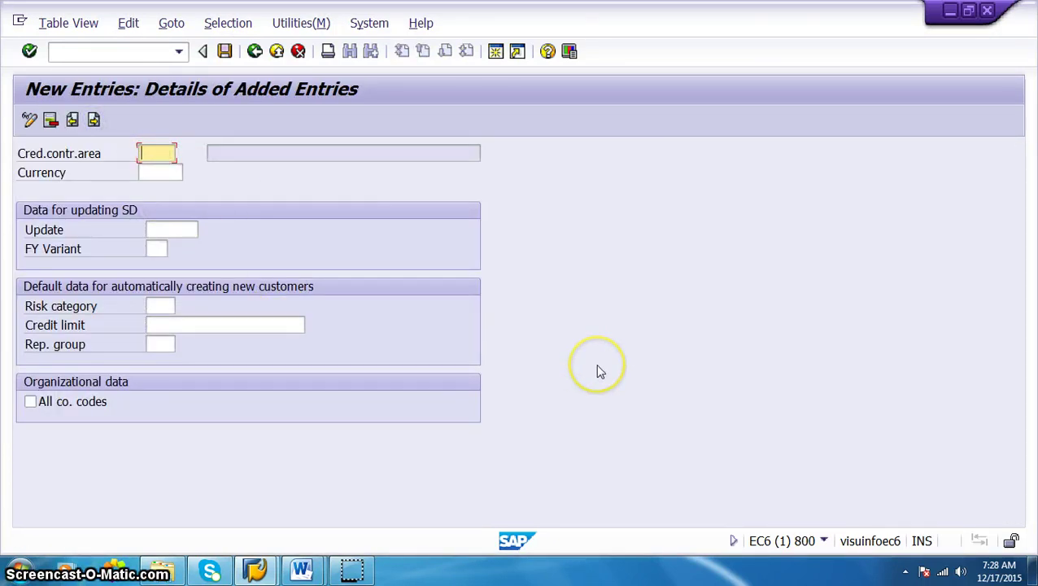
pyautogui.write('vpr')
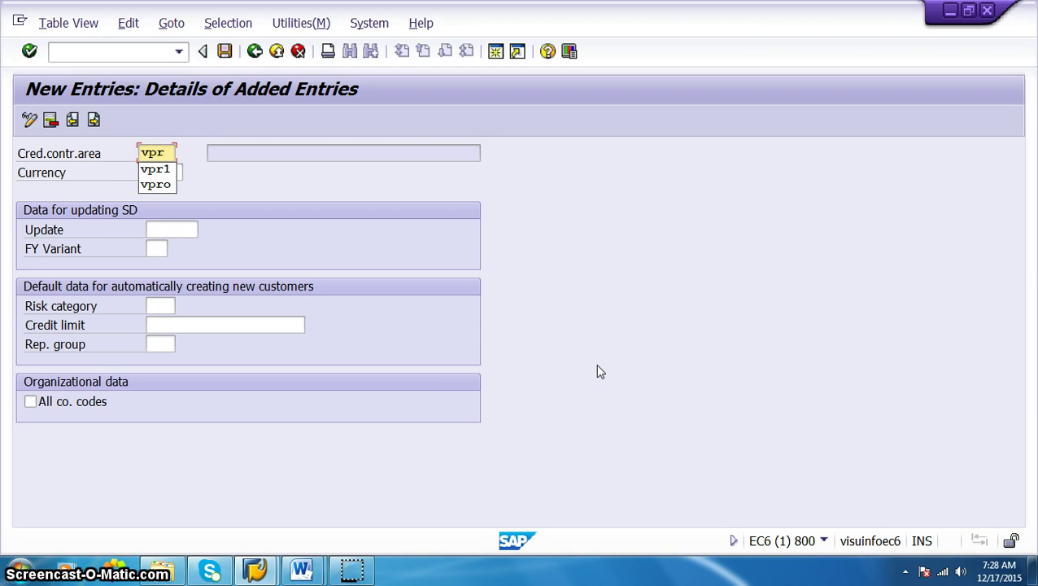
pyautogui.write('2')
pyautogui.press('Tab')
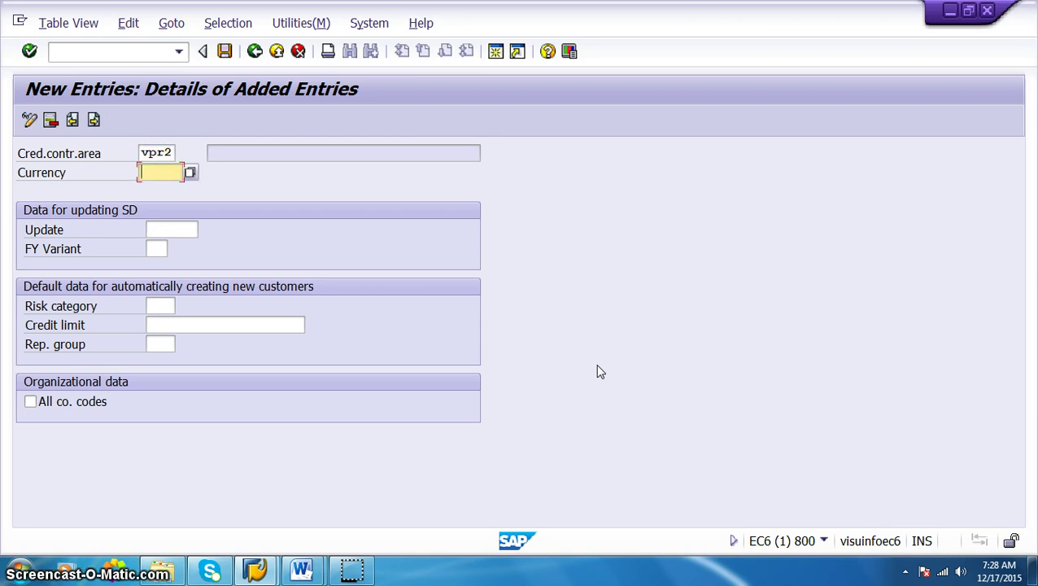
pyautogui.write('inr')
pyautogui.press('Tab')
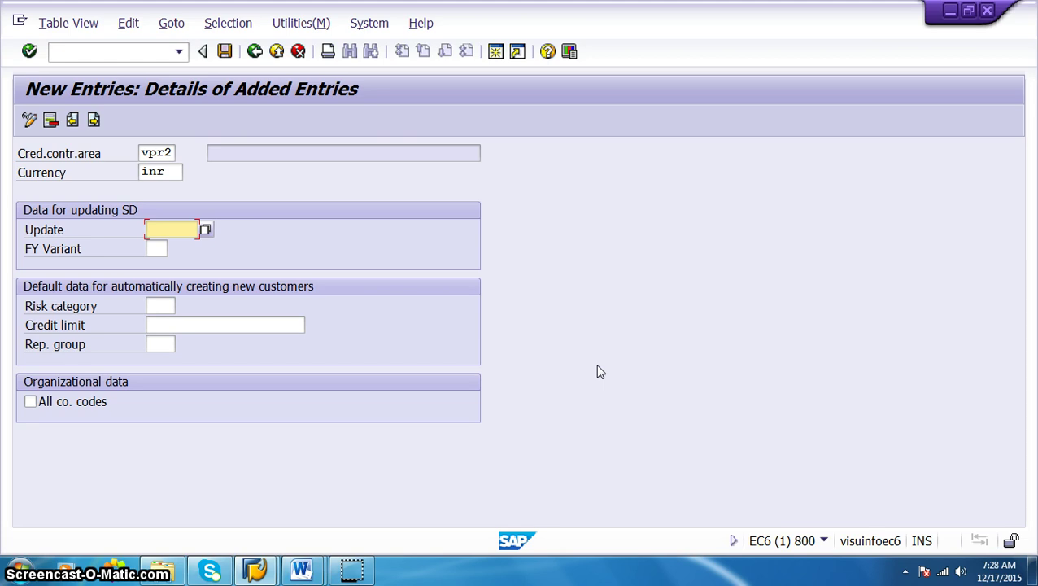
pyautogui.press('Tab')
pyautogui.press('Tab')
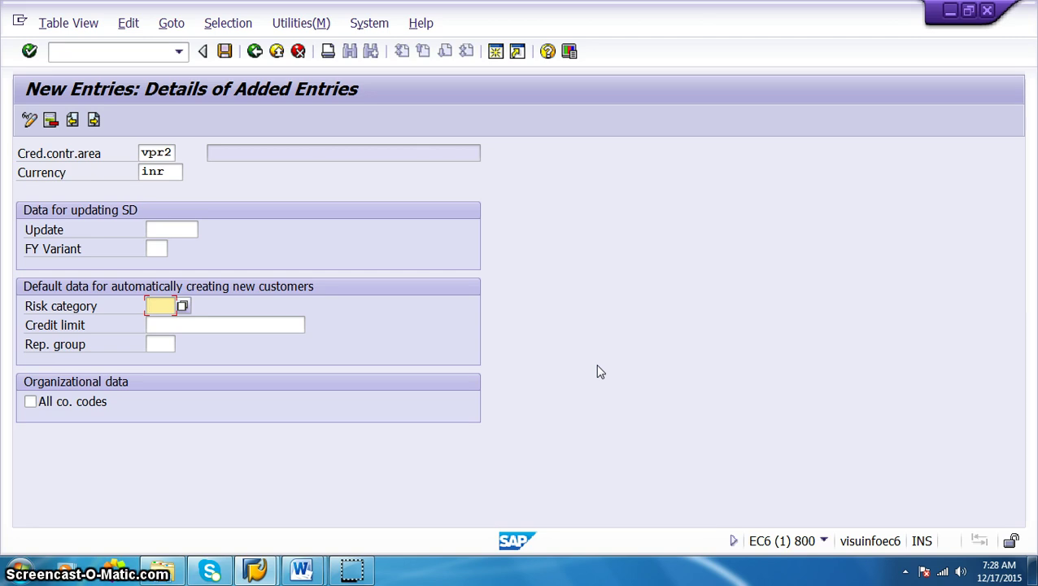
pyautogui.press('F4')
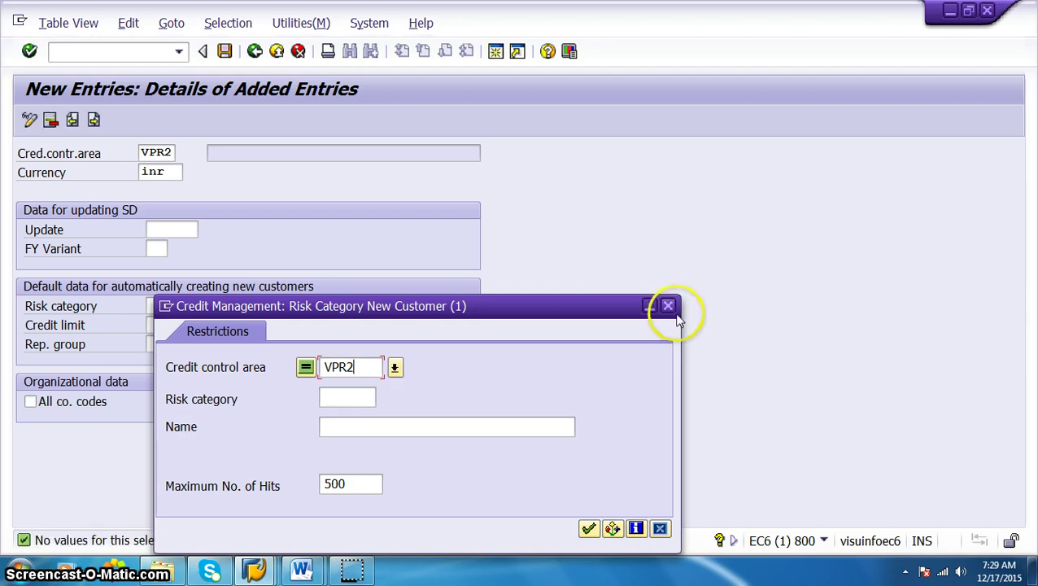
pyautogui.click(668, 306)
# Set the credit limit to 1000000 and choose fiscal year variant VP (Apr.- March, 4 special periods).
pyautogui.click(199, 326)
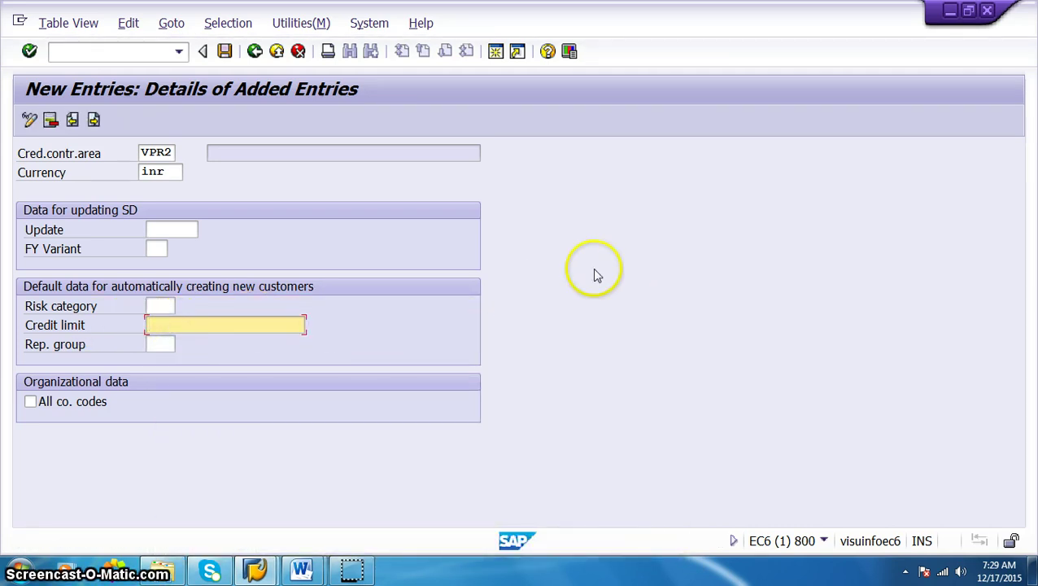
pyautogui.write('1000000')
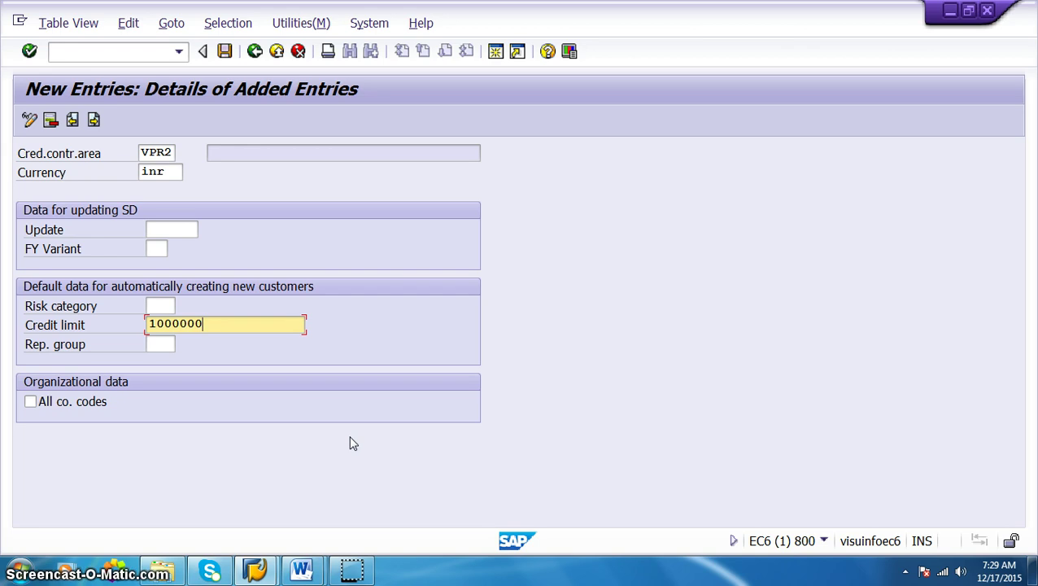
pyautogui.click(154, 250)
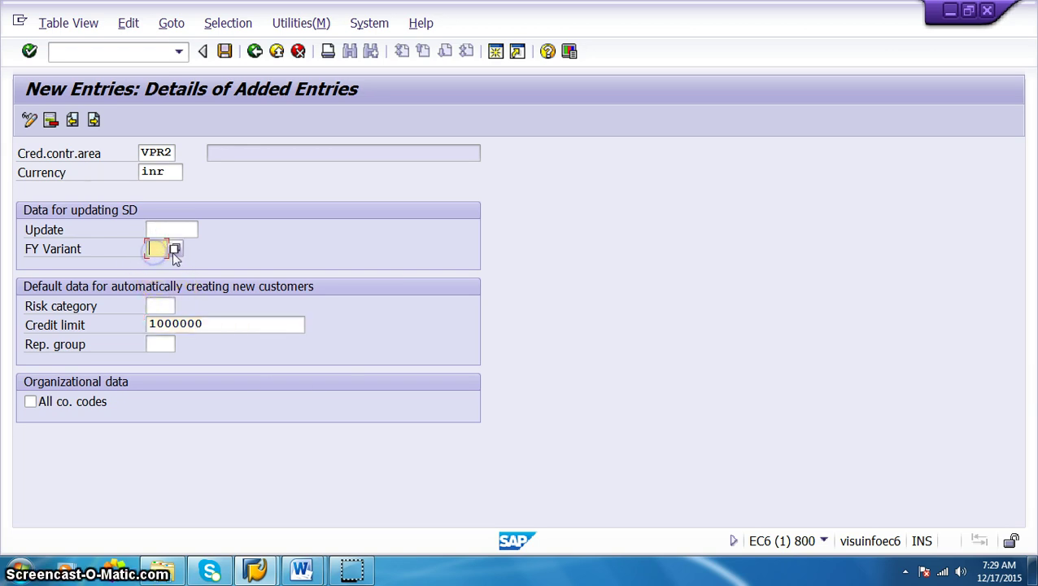
pyautogui.click(209, 319)
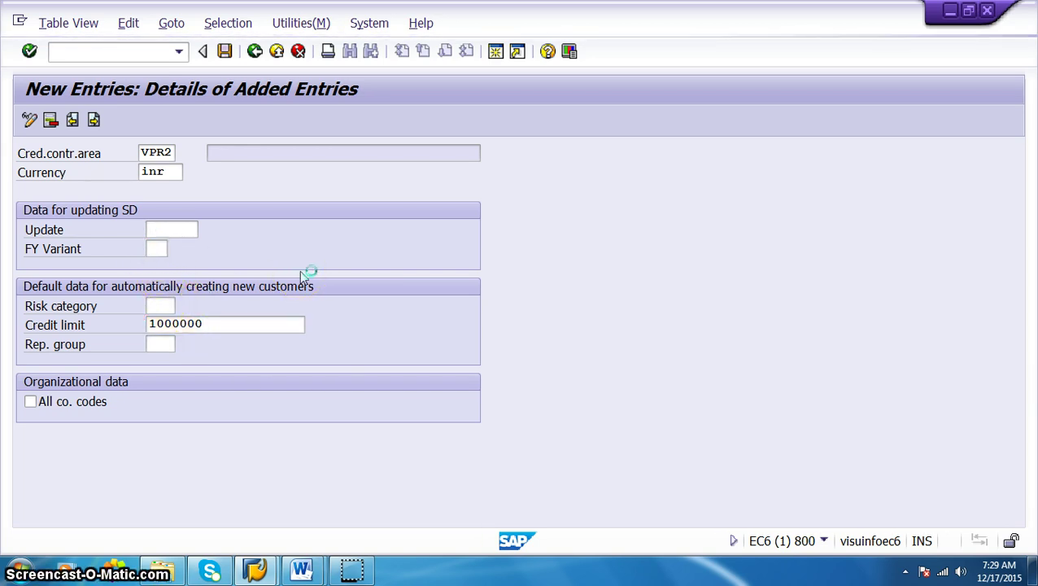
pyautogui.scroll(-2, 262, 389)
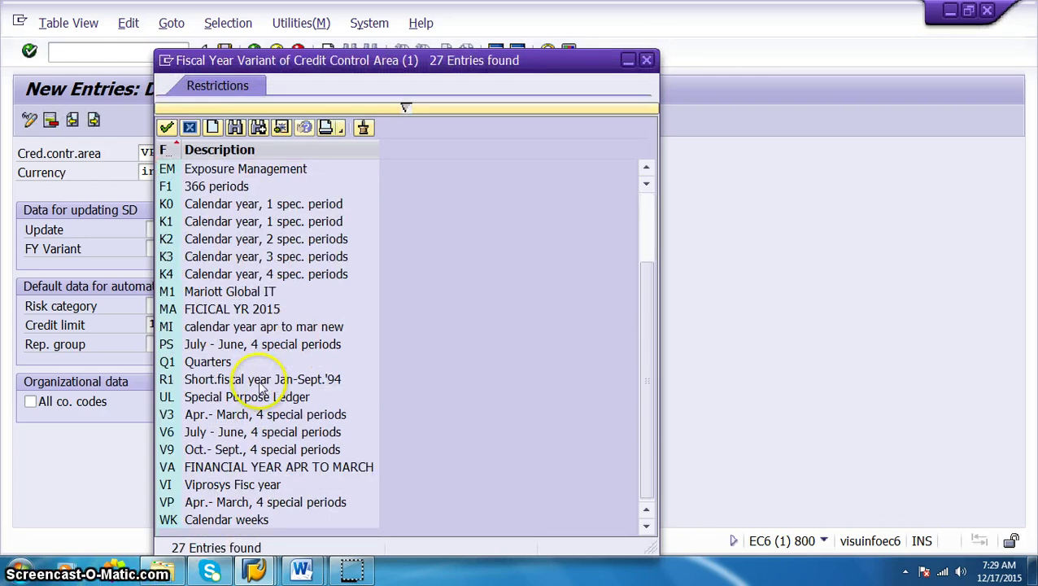
pyautogui.doubleClick(275, 507)
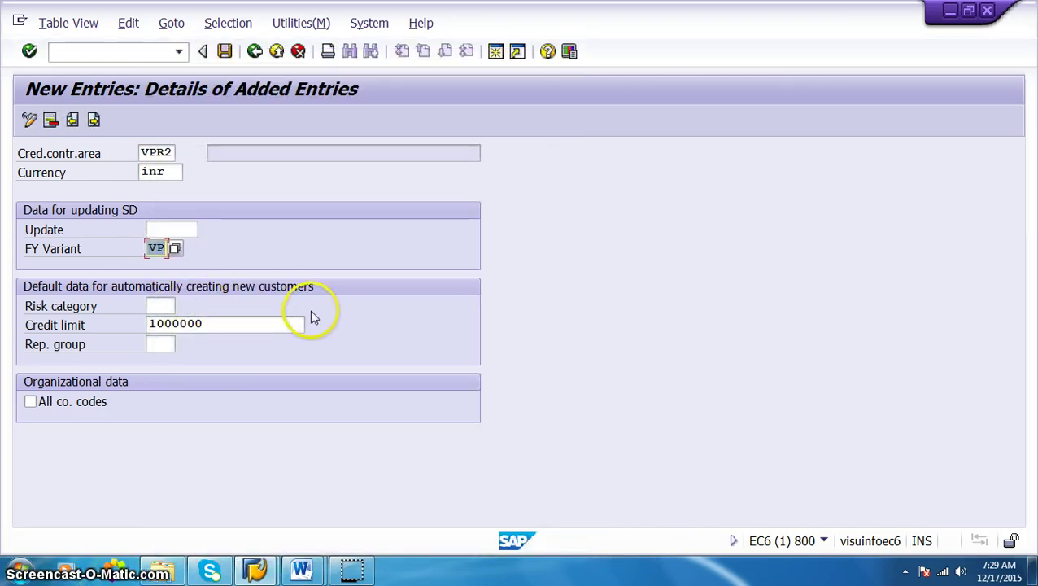
pyautogui.click(173, 233)
pyautogui.click(205, 232)
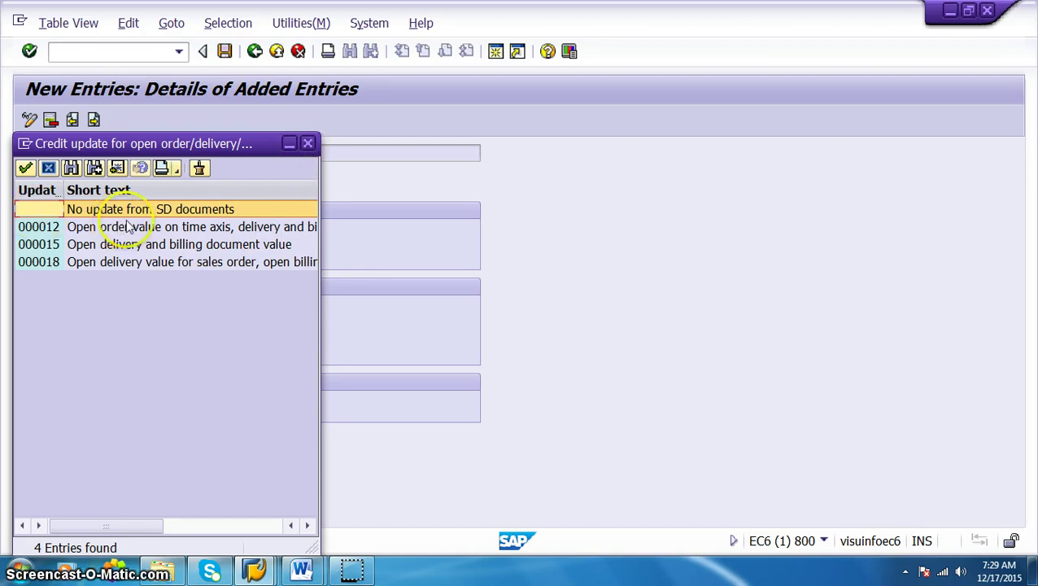
pyautogui.click(307, 143)
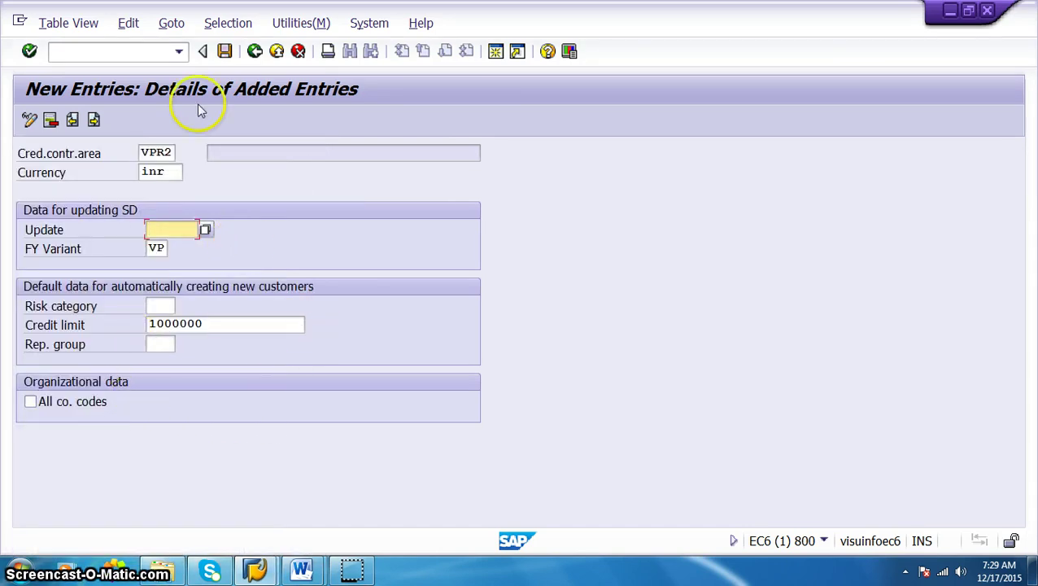
# Save the new credit control area under the proposed customizing request and return to the credit control areas overview.
pyautogui.click(225, 52)
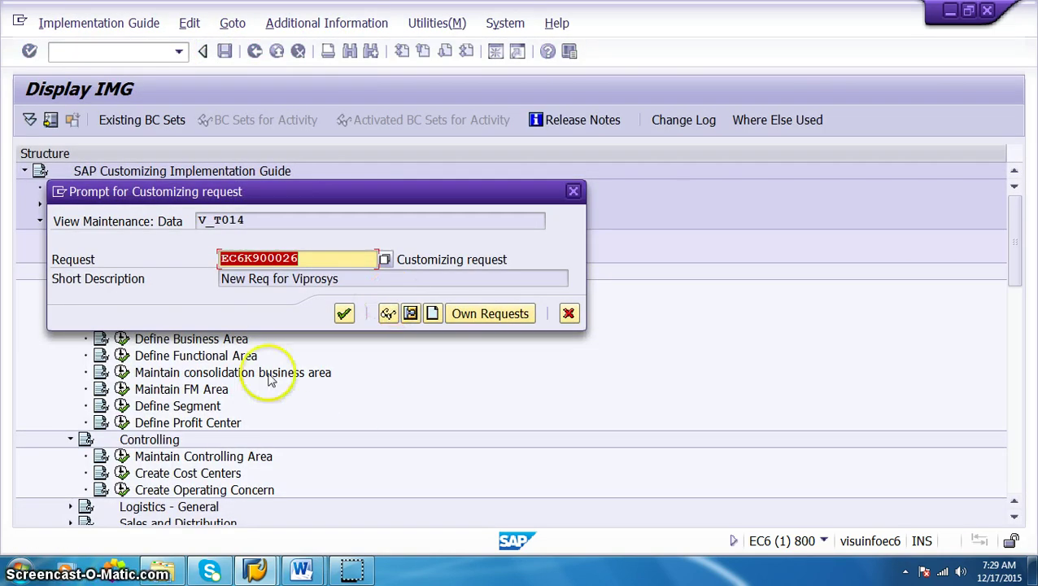
pyautogui.click(344, 314)
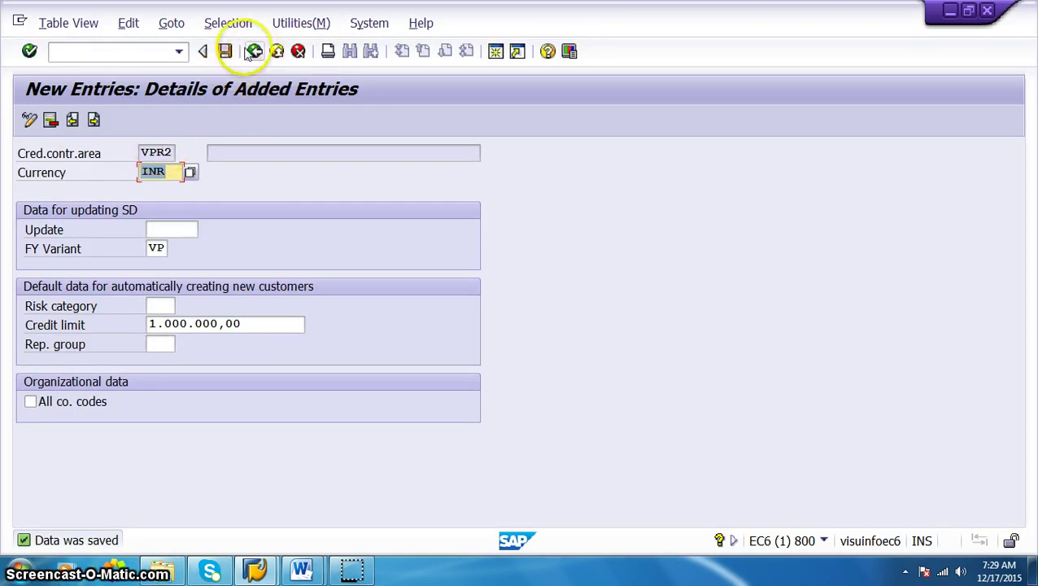
pyautogui.click(254, 52)
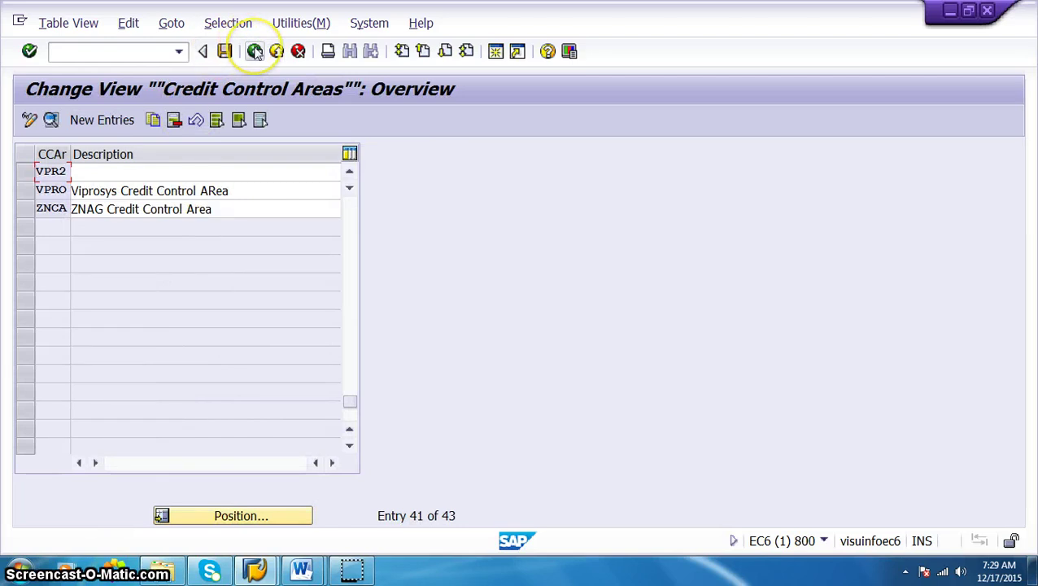
# Describe credit control area VPR2 as "Viprosys Credit Control Area", save it and return to the implementation guide.
pyautogui.click(166, 172)
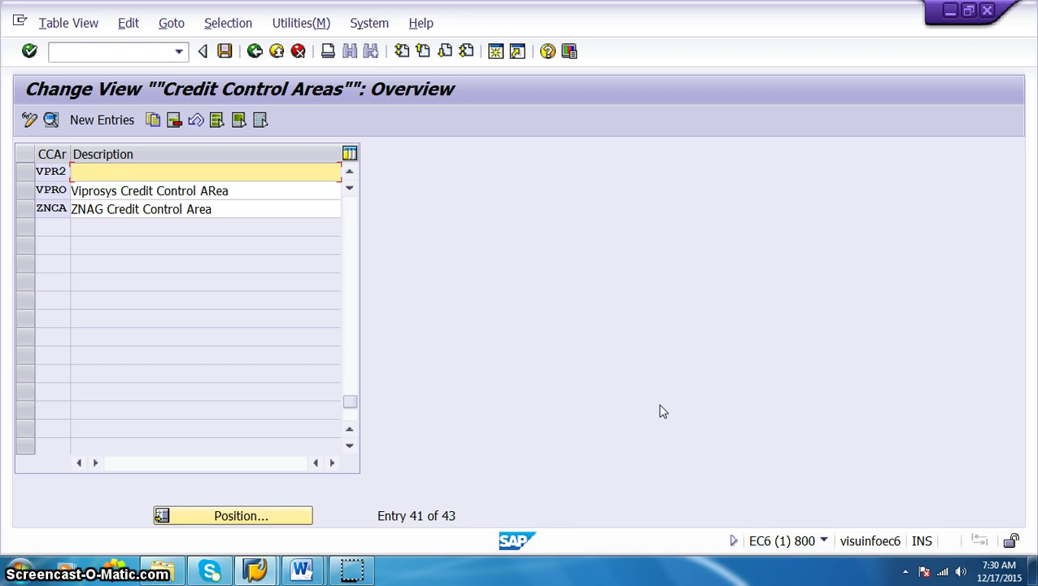
pyautogui.write('Vipro')
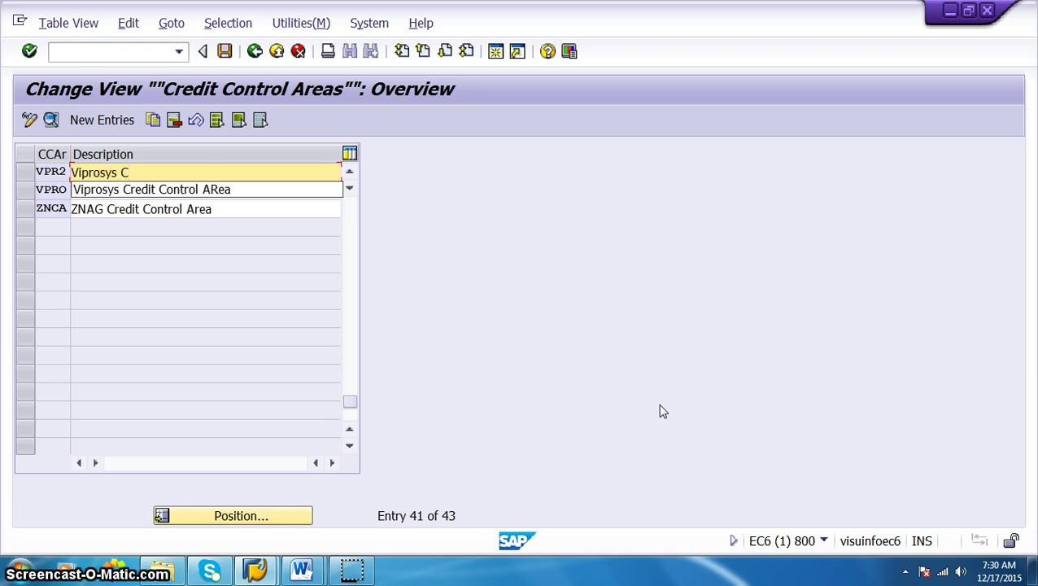
pyautogui.write('sys Credit Control A')
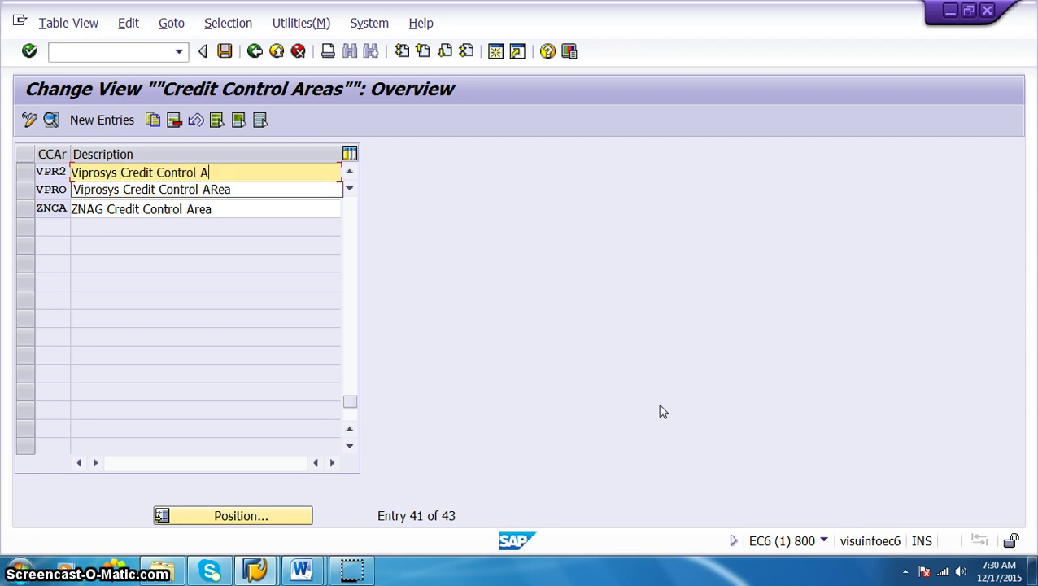
pyautogui.write('Rea')
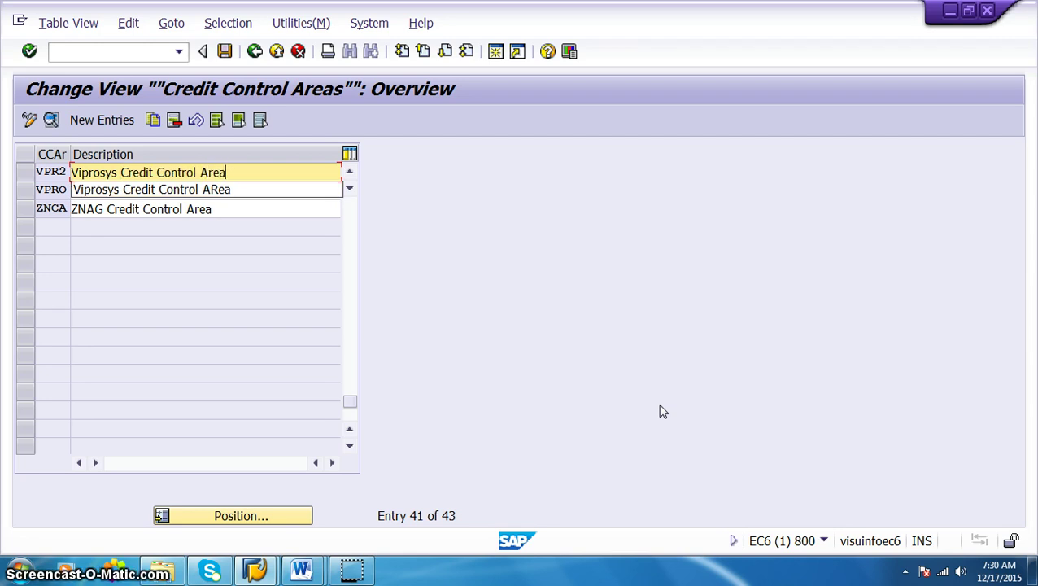
pyautogui.press('Return')
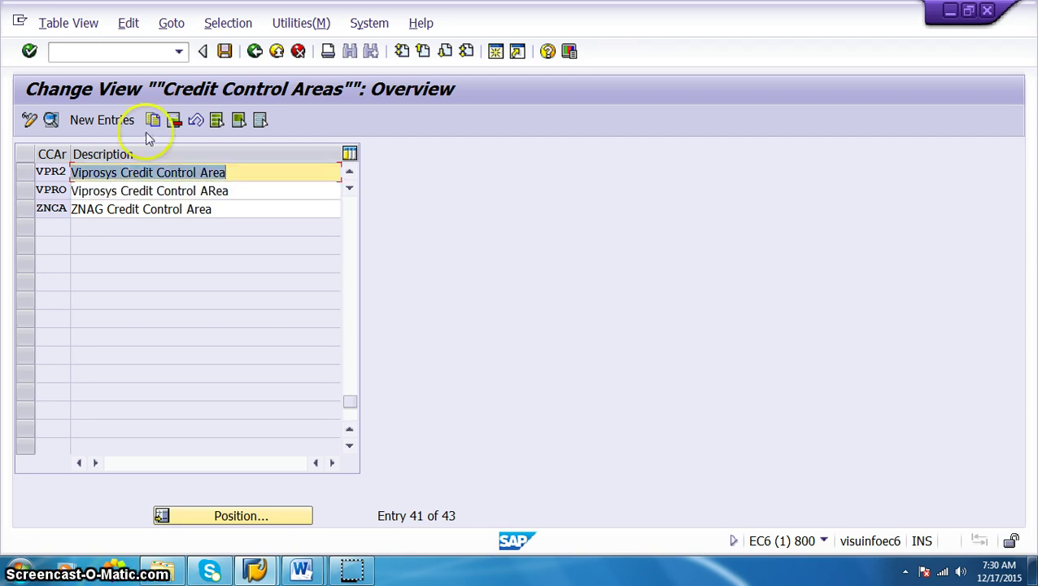
pyautogui.click(225, 51)
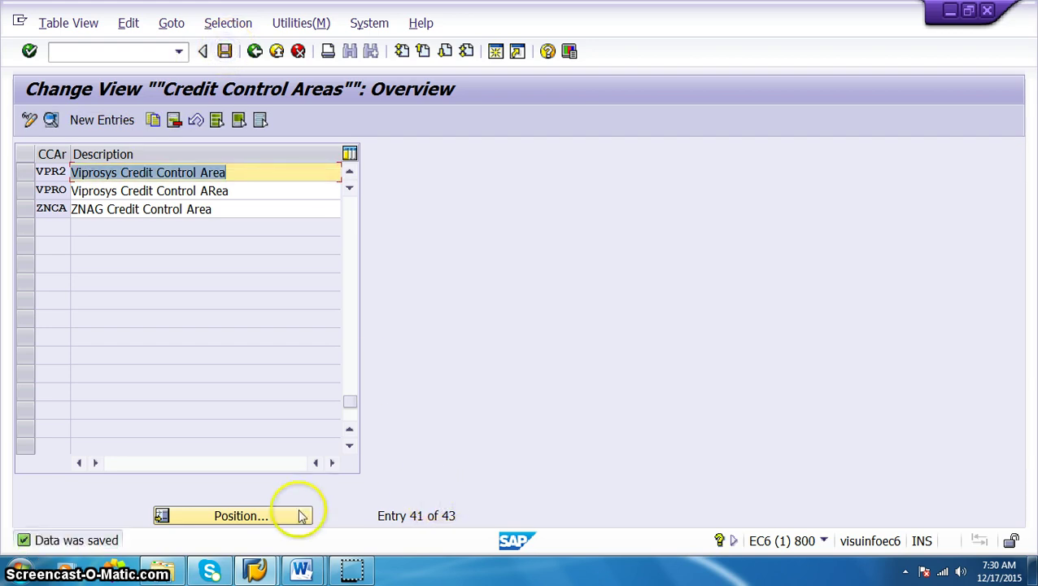
pyautogui.click(255, 50)
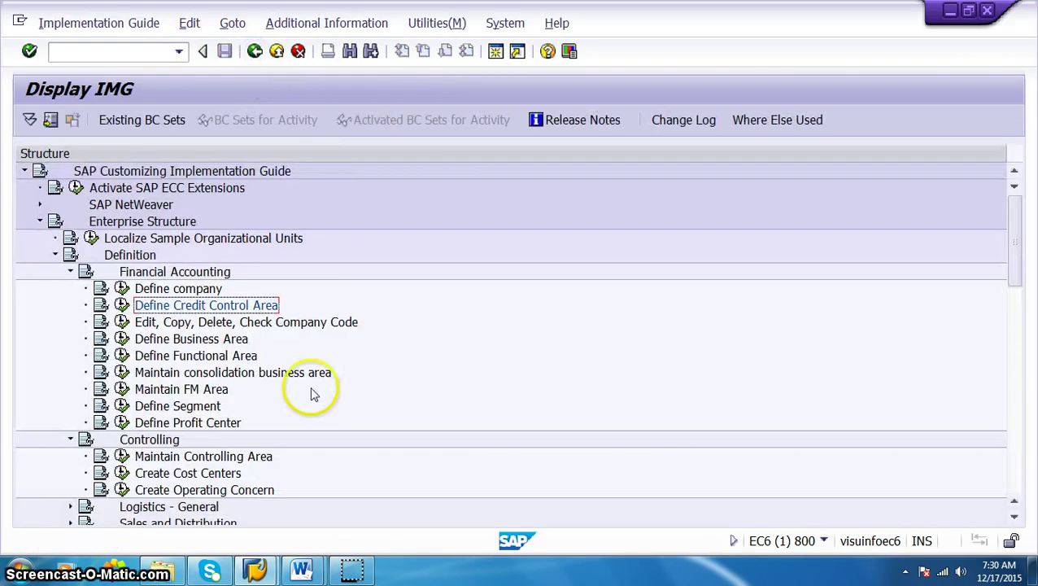
# In Define Business Area, add a new entry described as "Viprosys Chennai", trying code VPR3 first and replacing it with VPR5.
pyautogui.click(122, 338)
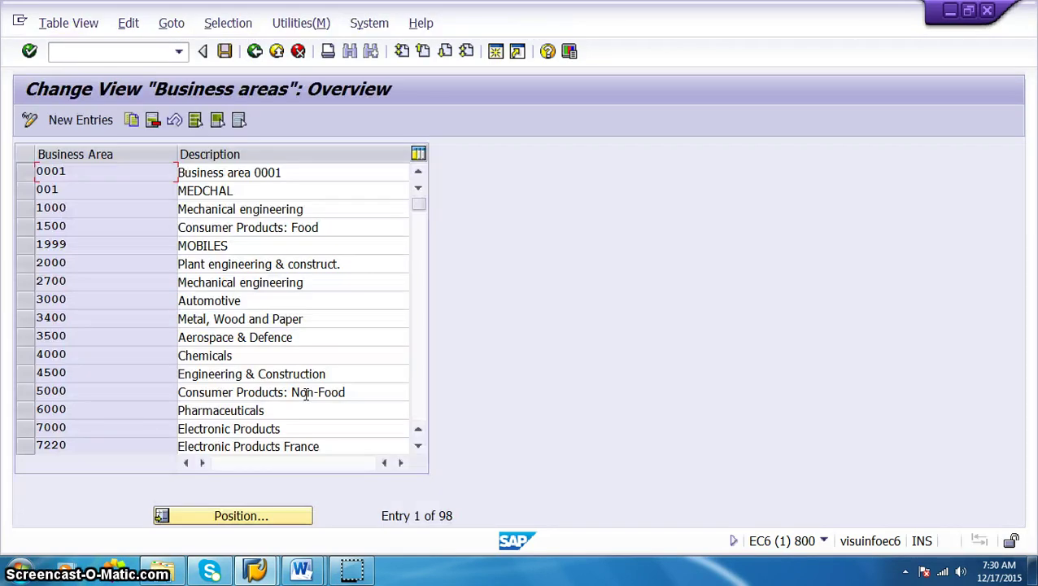
pyautogui.click(78, 122)
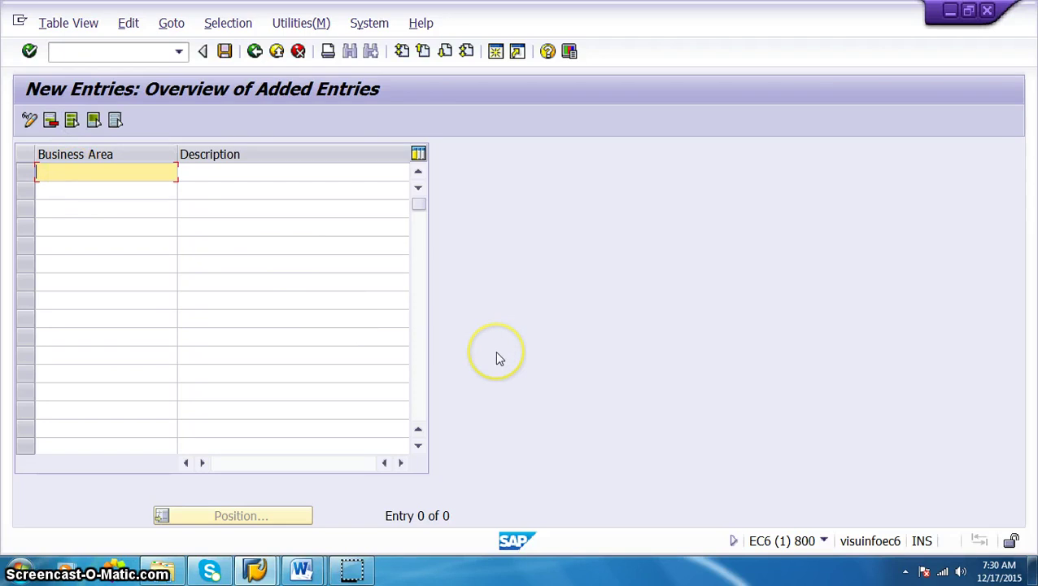
pyautogui.write('vpr3')
pyautogui.press('Tab')
pyautogui.write('Viprosy')
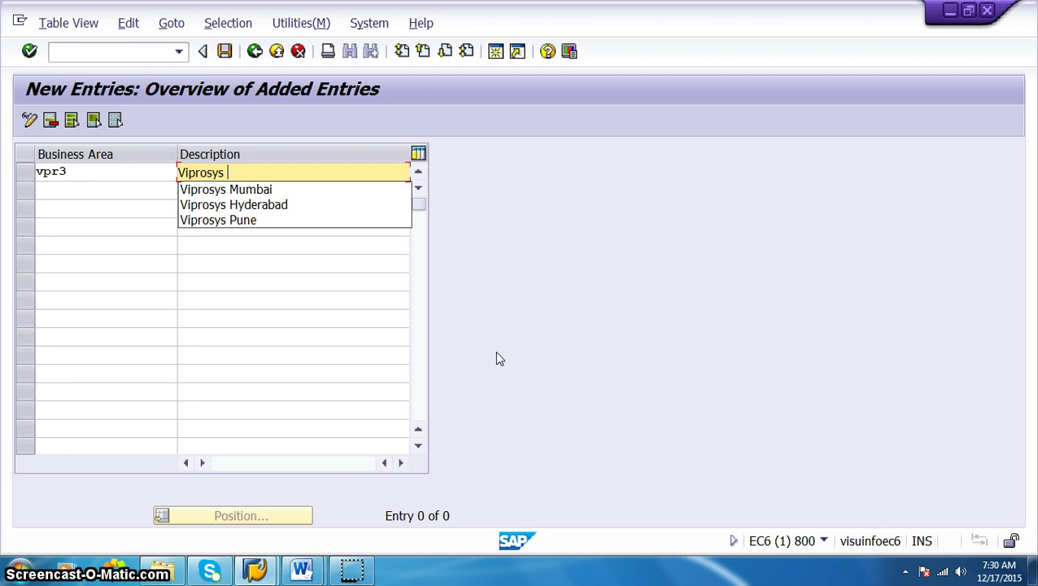
pyautogui.write('s Chennai')
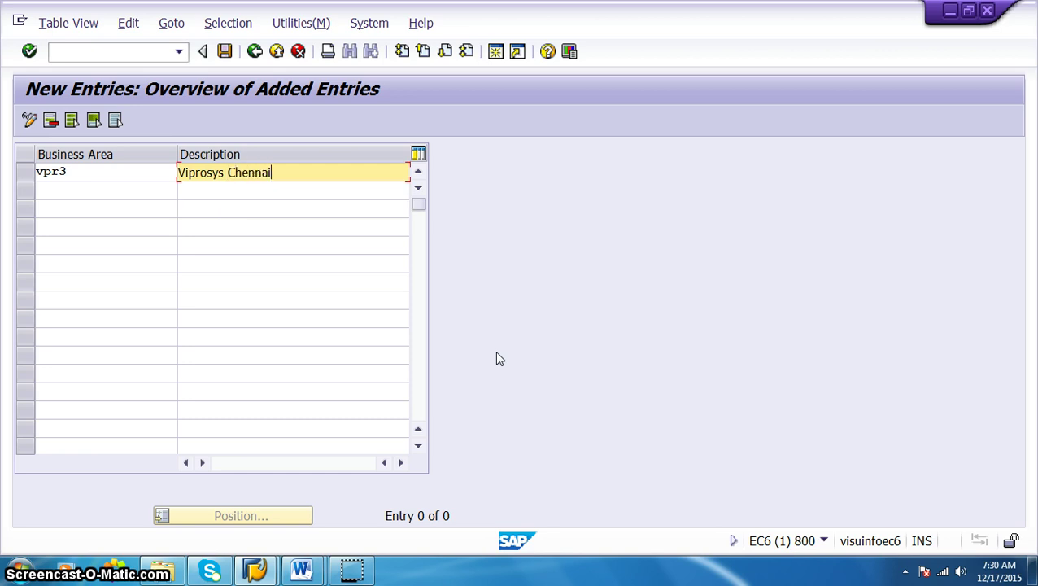
pyautogui.press('Return')
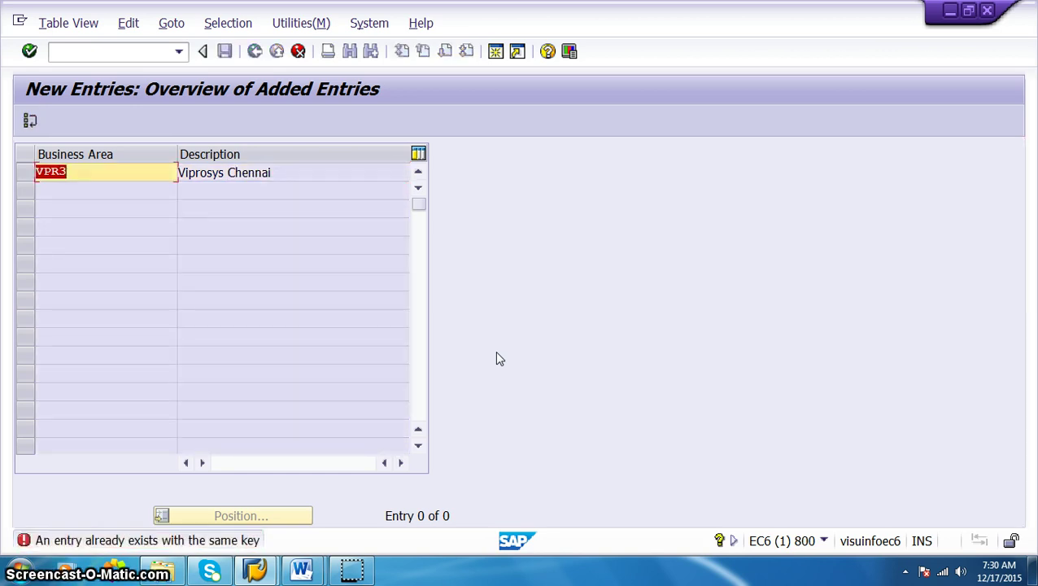
pyautogui.write('vpr5')
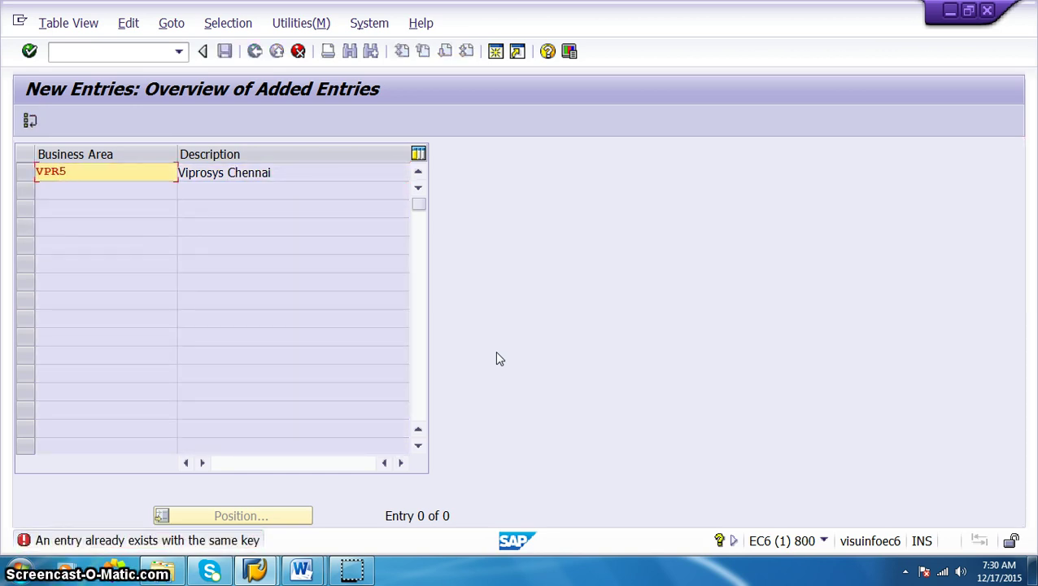
pyautogui.press('Return')
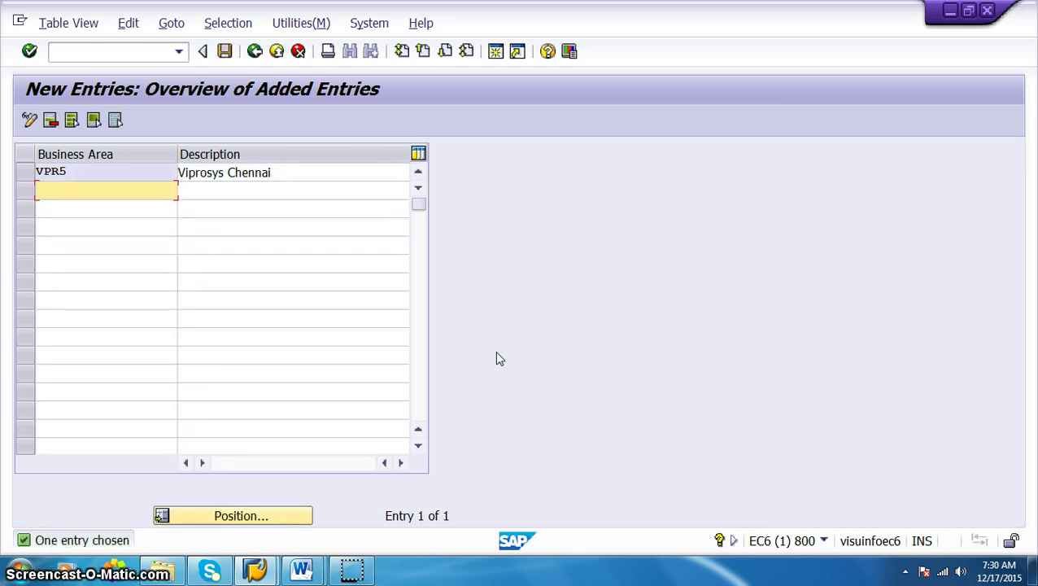
# Add a second new business area with code VPR6 and description "Viprosys Banglore".
pyautogui.click(74, 188)
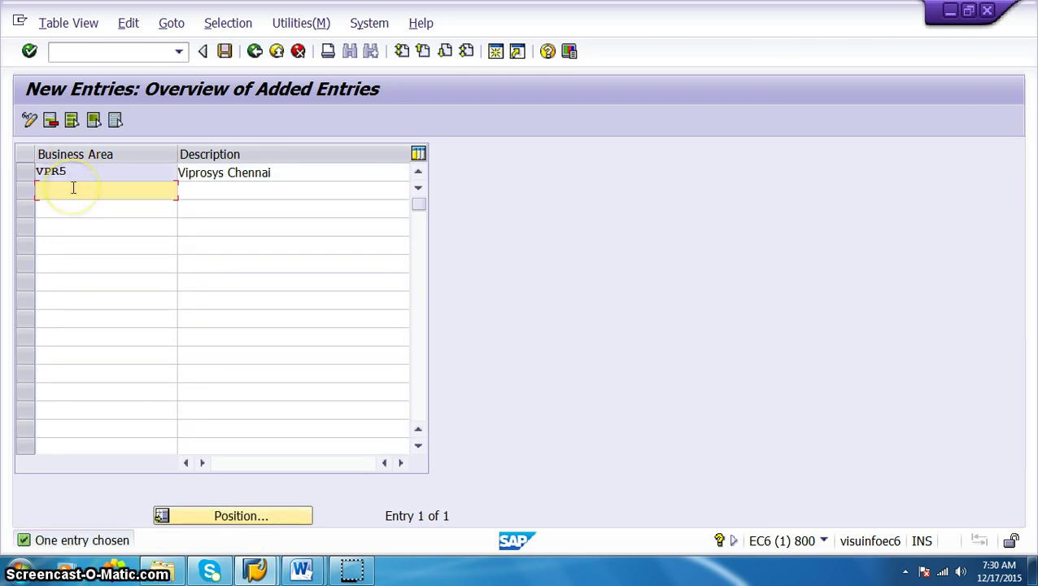
pyautogui.write('vpr6')
pyautogui.press('Tab')
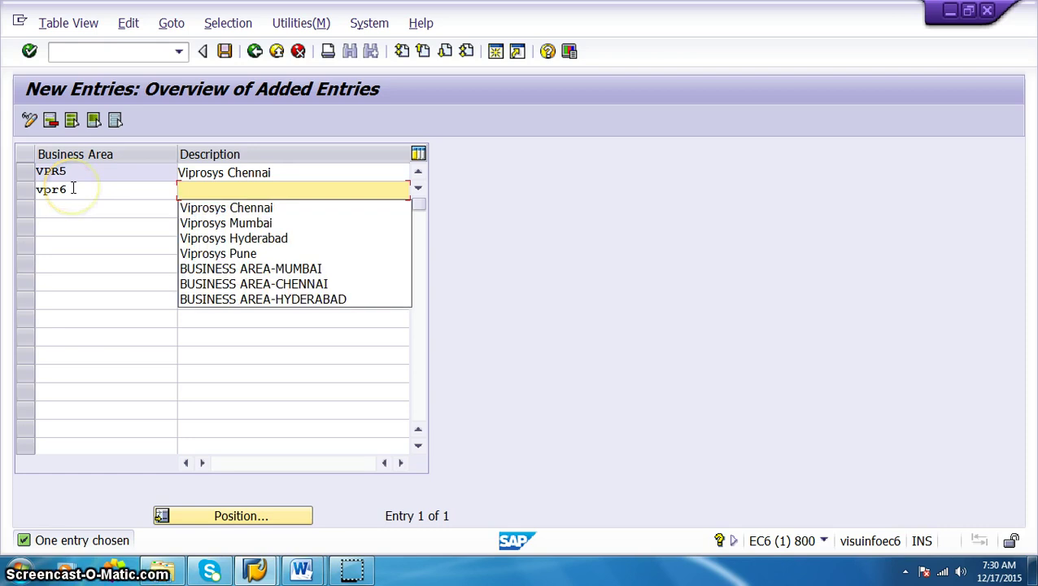
pyautogui.press('Down')
pyautogui.press('Return')
pyautogui.press('BackSpace')
pyautogui.press('BackSpace')
pyautogui.press('BackSpace')
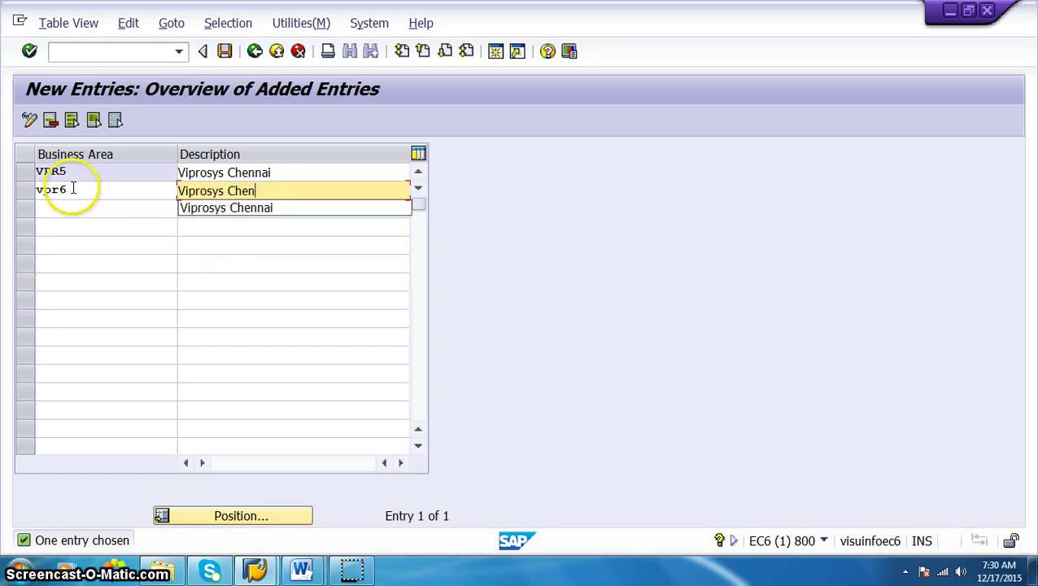
pyautogui.press('BackSpace')
pyautogui.write('Banglor')
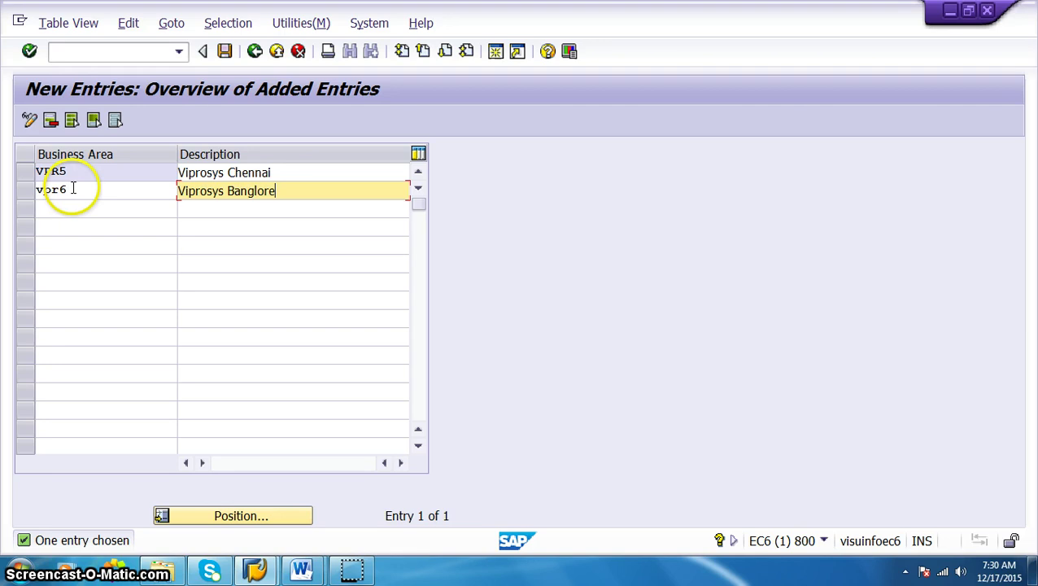
pyautogui.press('Return')
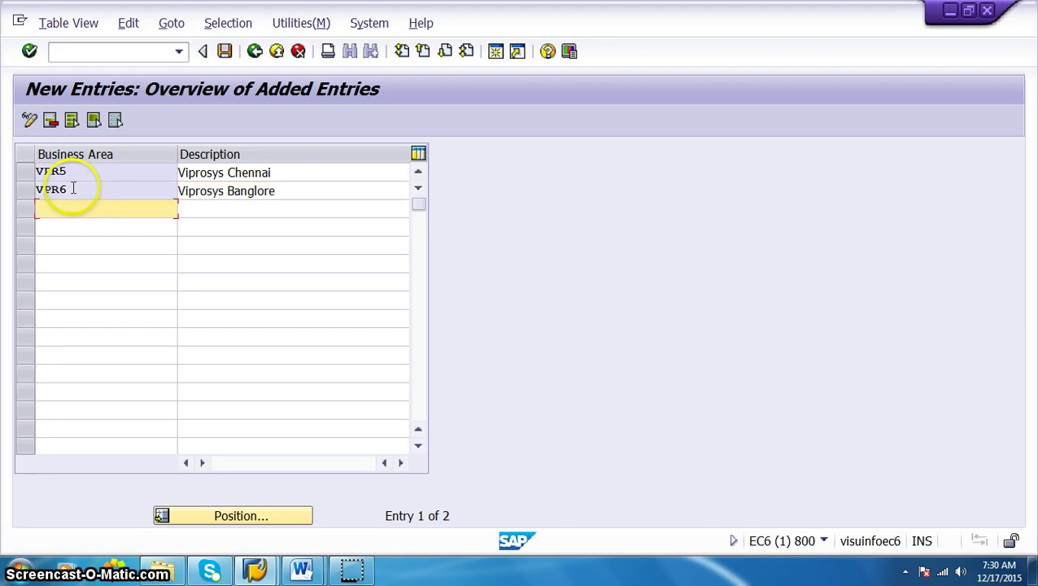
# Save the new business areas under the proposed customizing request and return to the implementation guide.
pyautogui.click(225, 50)
pyautogui.click(342, 310)
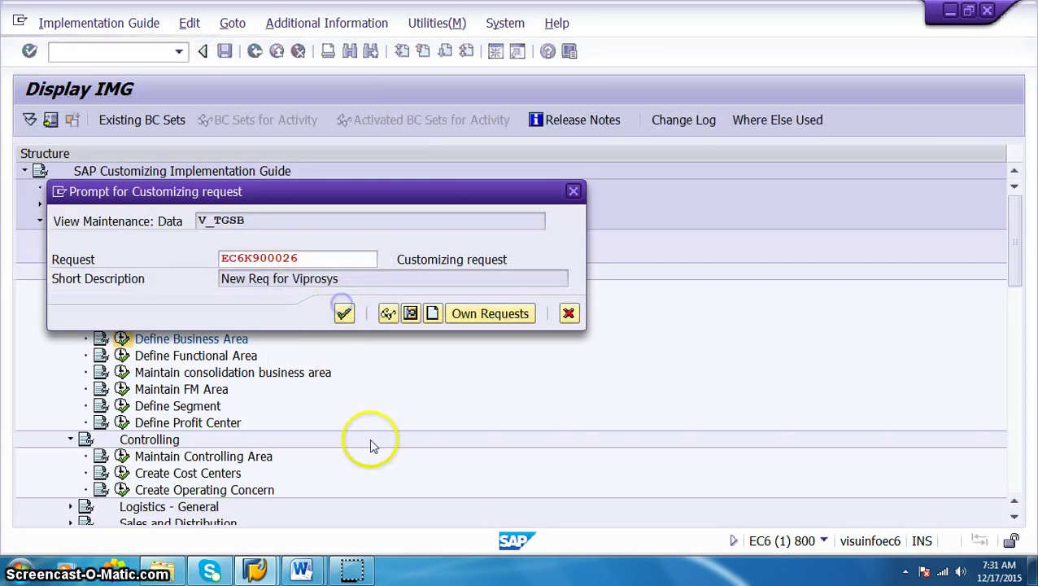
pyautogui.click(255, 52)
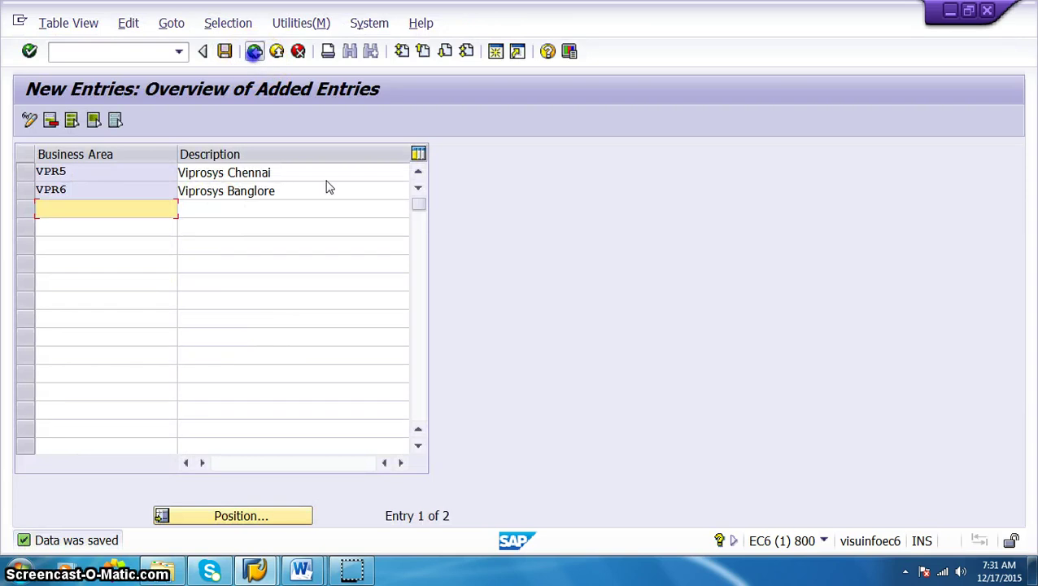
pyautogui.click(255, 51)
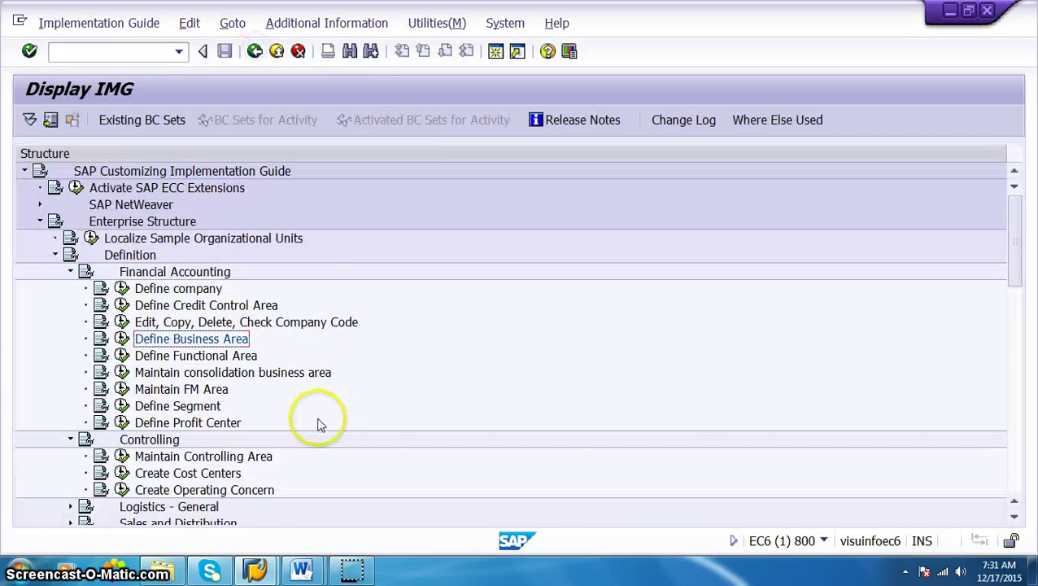
# In Define Functional Area, add a new entry with code VPR5 and name "Viprosys Chennai".
pyautogui.click(122, 356)
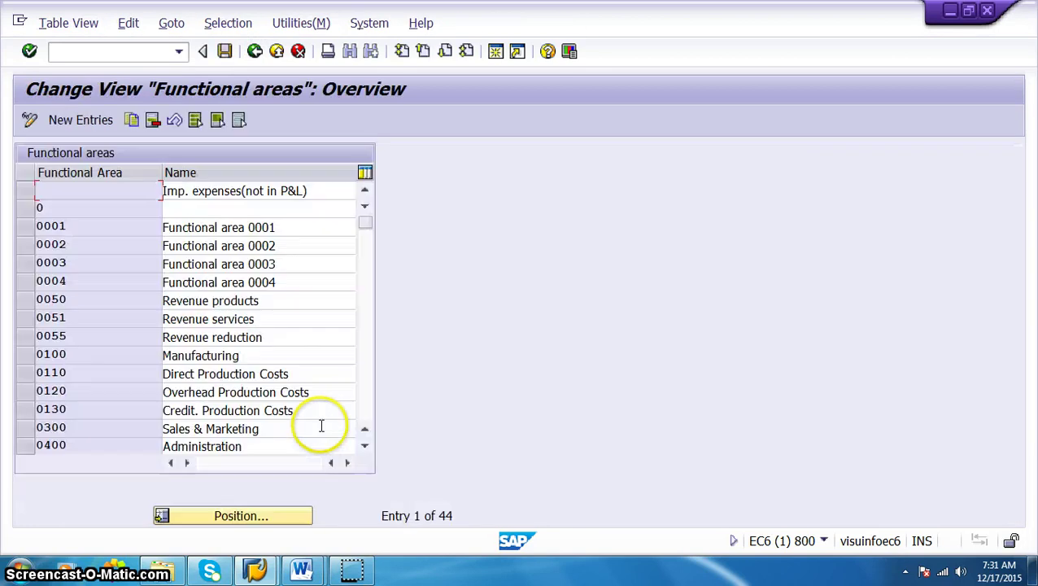
pyautogui.click(80, 120)
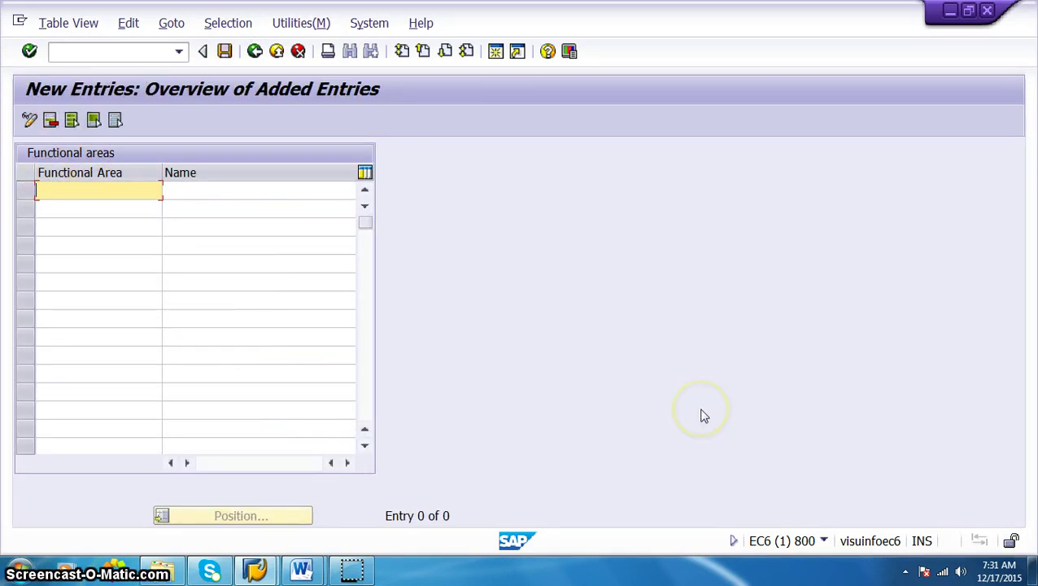
pyautogui.write('vp')
pyautogui.press('BackSpace')
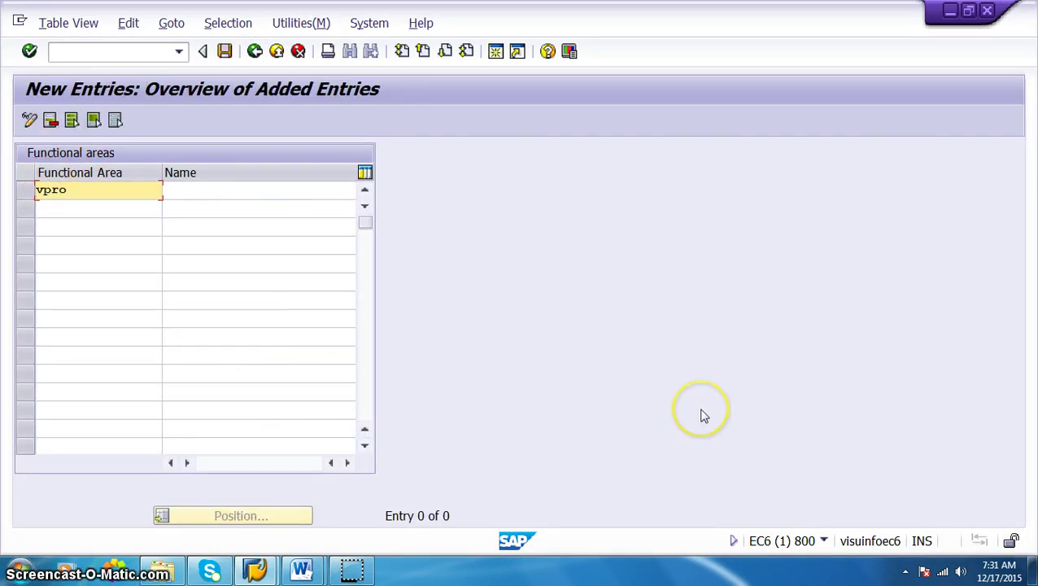
pyautogui.write('r5')
pyautogui.press('Tab')
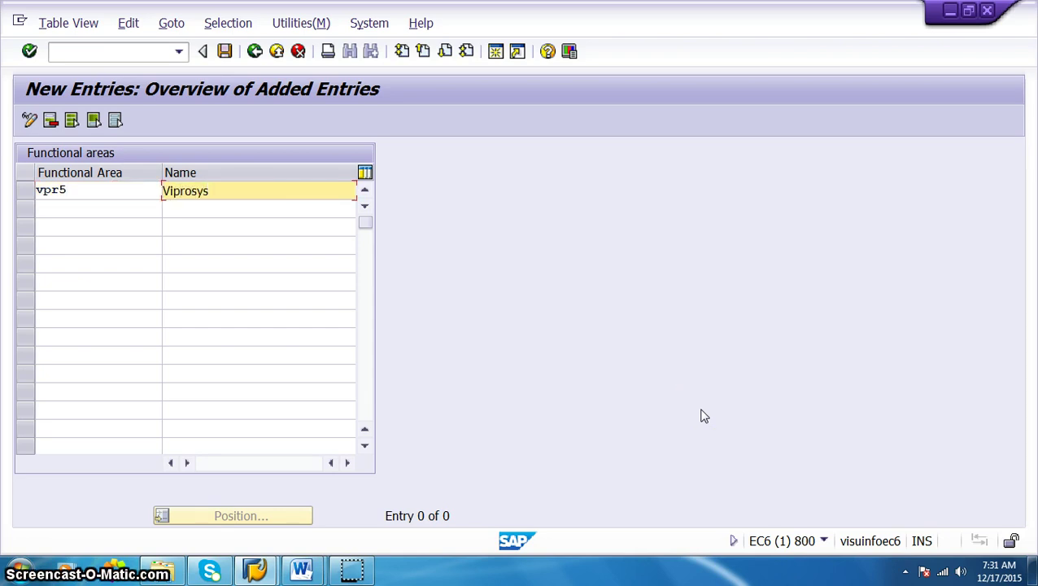
pyautogui.write('Viprosys Chennai')
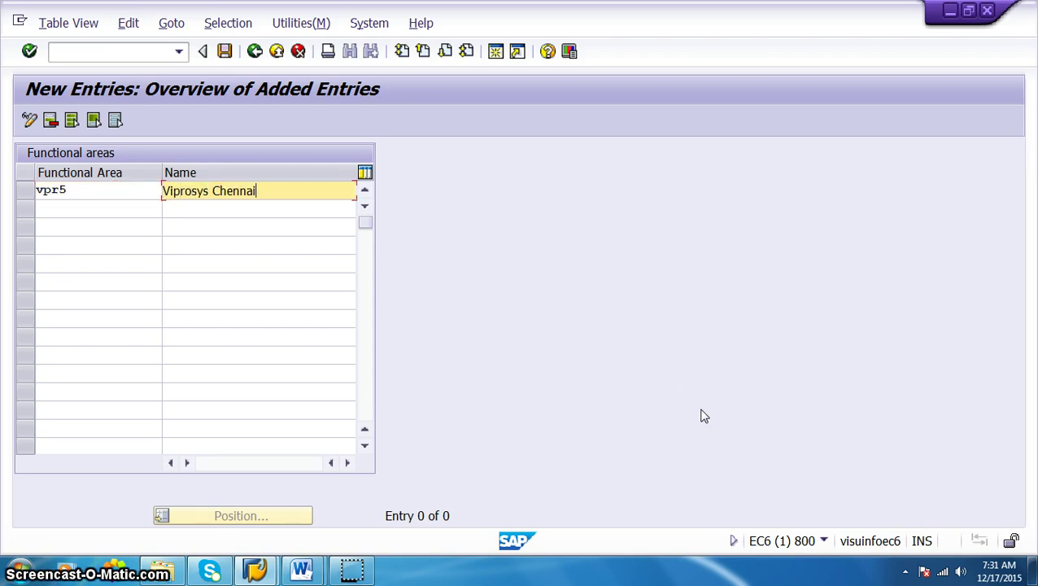
pyautogui.press('Return')
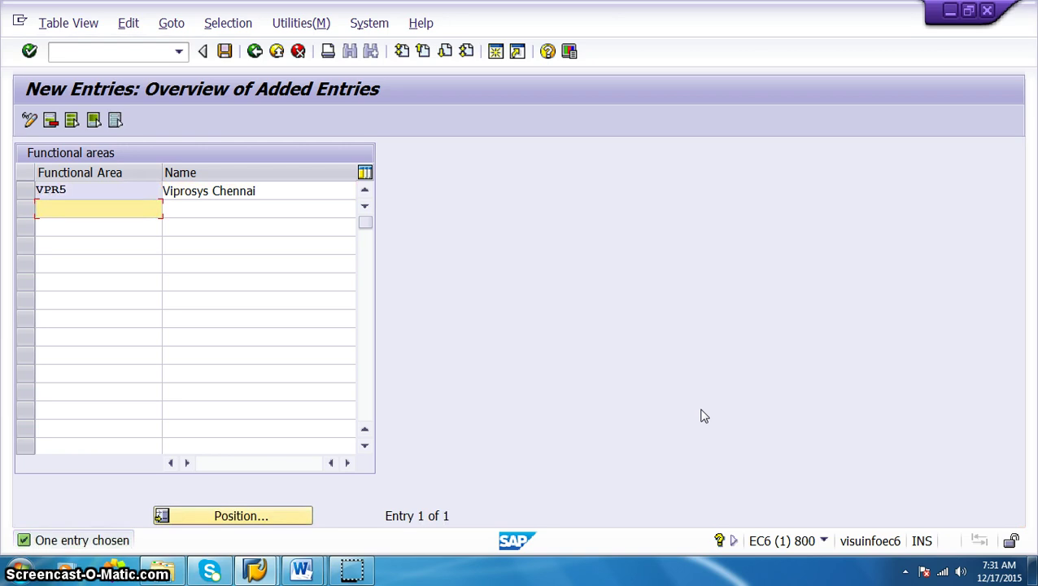
# Change the name of functional area VPR5 to "Viprosys Sales Module".
pyautogui.hotkey('shift', 'Tab')
pyautogui.press('End')
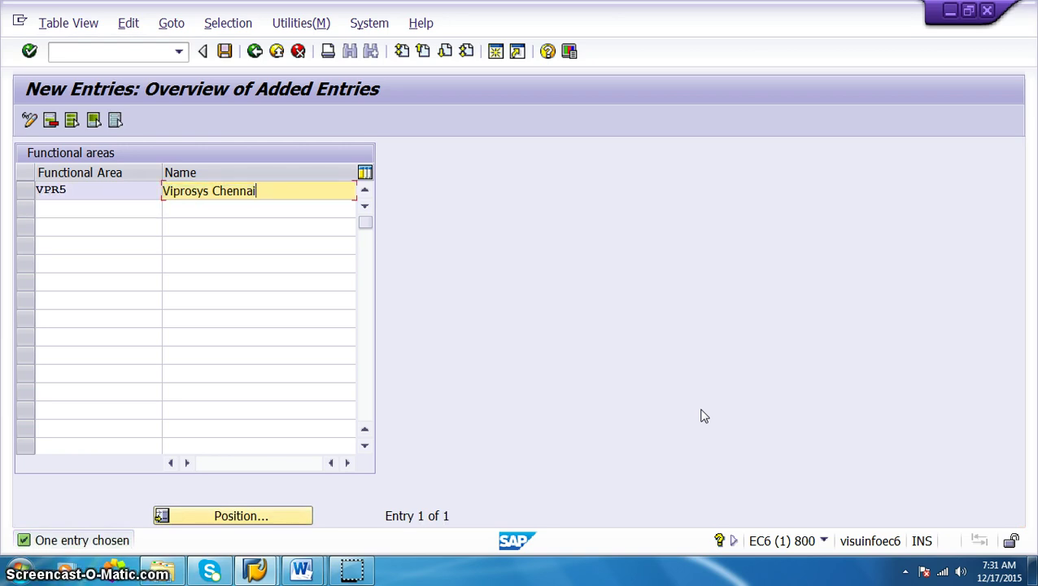
pyautogui.press('BackSpace')
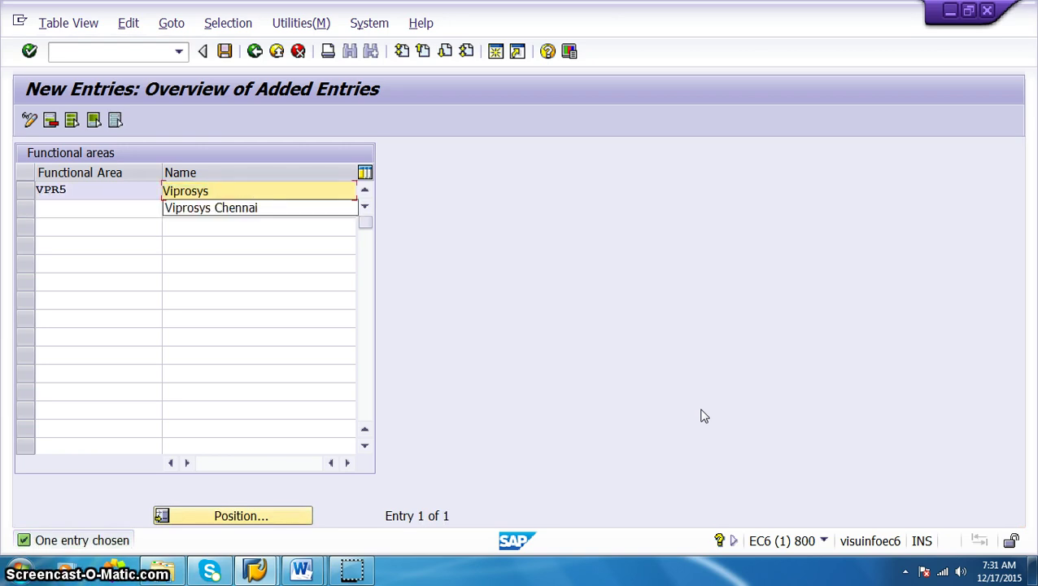
pyautogui.write('Sales')
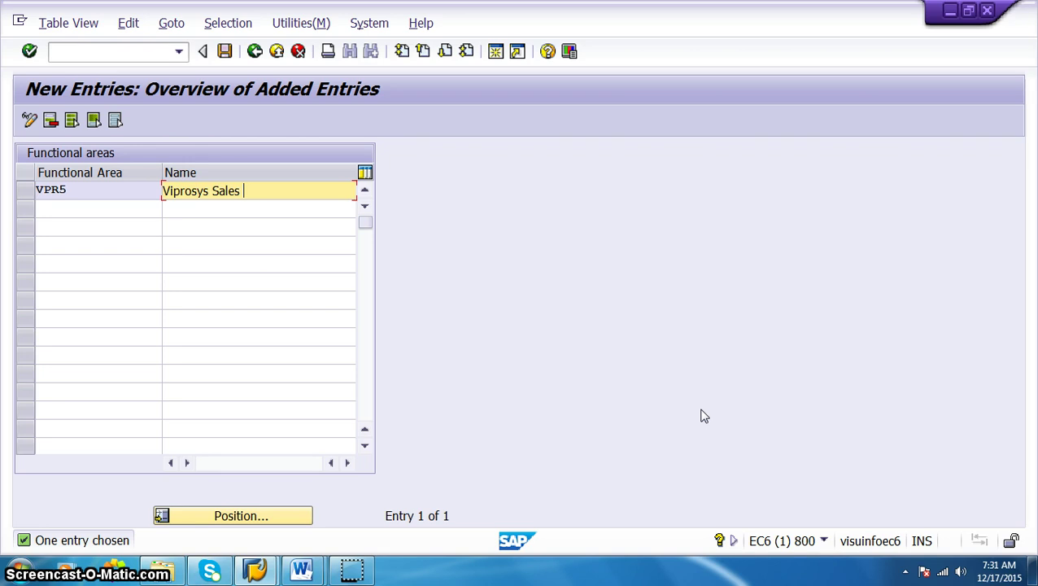
pyautogui.write(' Module')
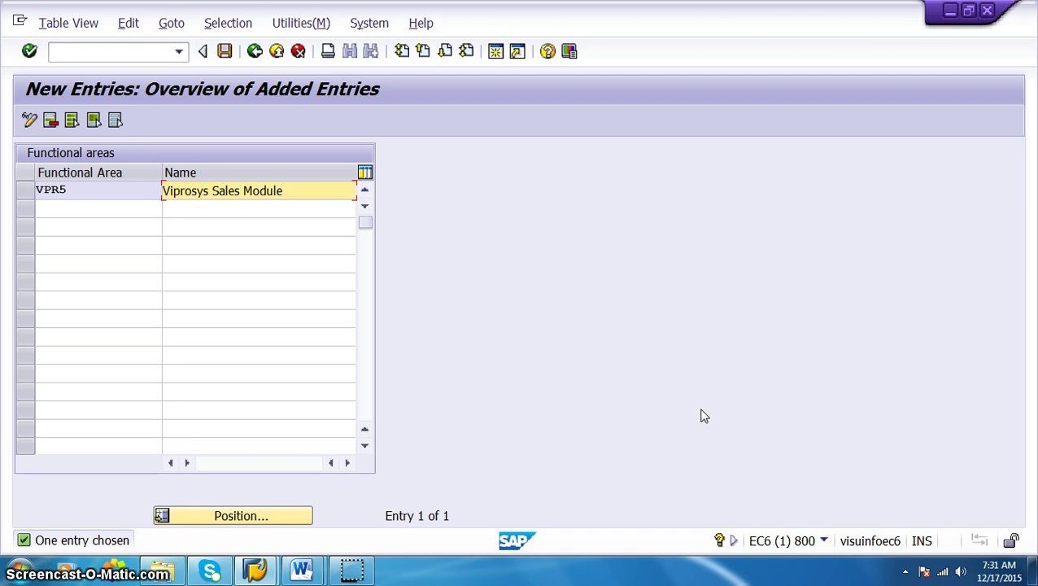
# Save the new functional area under the proposed customizing request and return to the implementation guide.
pyautogui.click(225, 50)
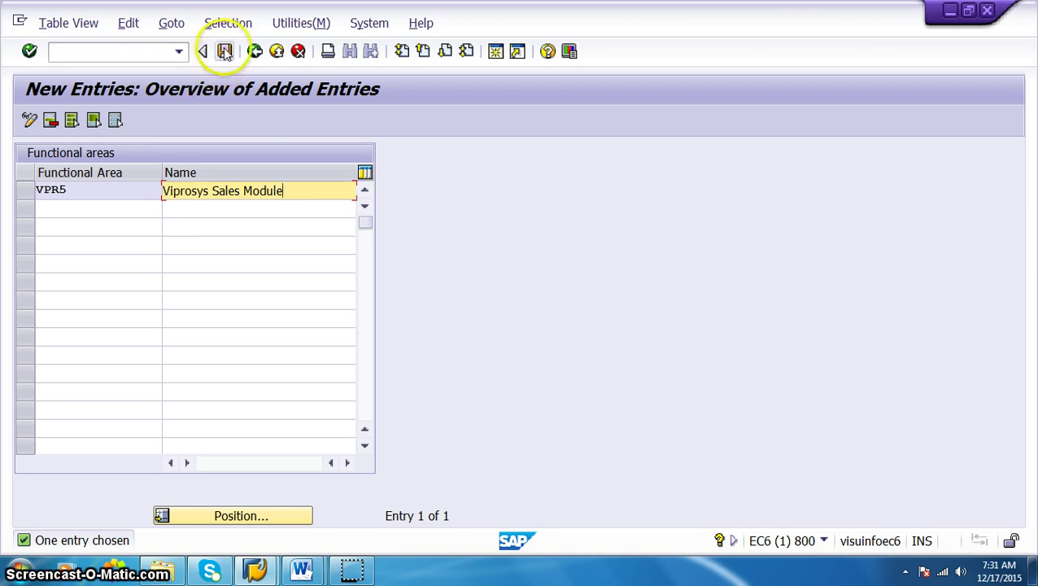
pyautogui.click(344, 313)
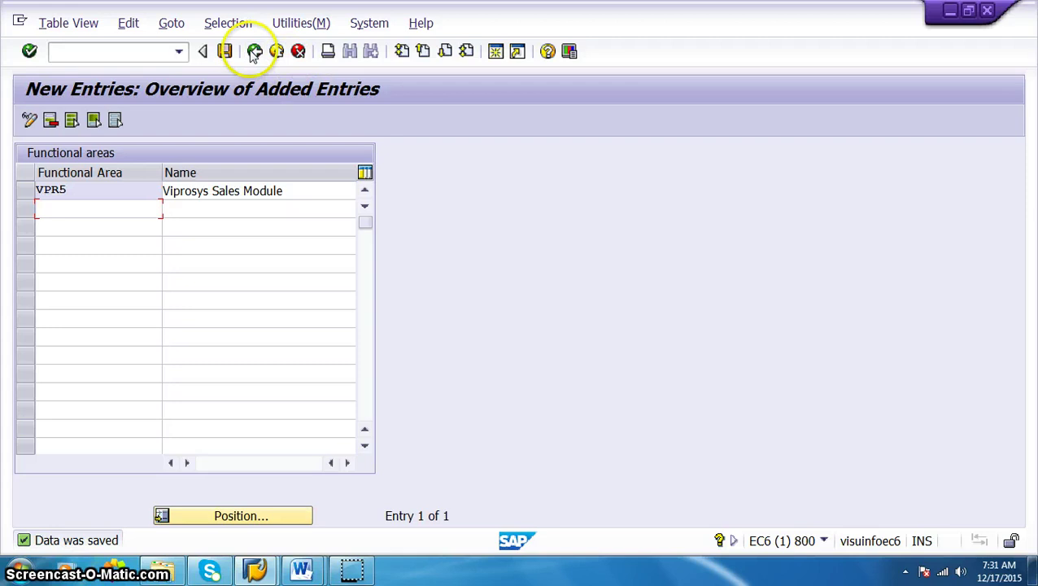
pyautogui.click(255, 50)
pyautogui.click(254, 51)
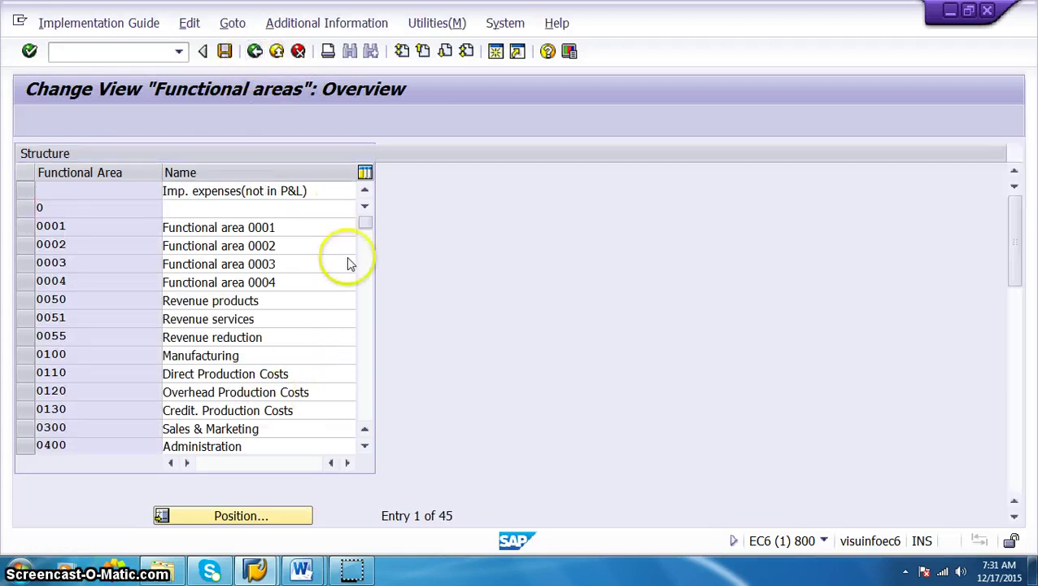
# In Maintain consolidation business area, add a new entry with code VPRG and description "Viprosys Bus Con Area".
pyautogui.scroll(-1, 311, 366)
pyautogui.scroll(-1, 311, 366)
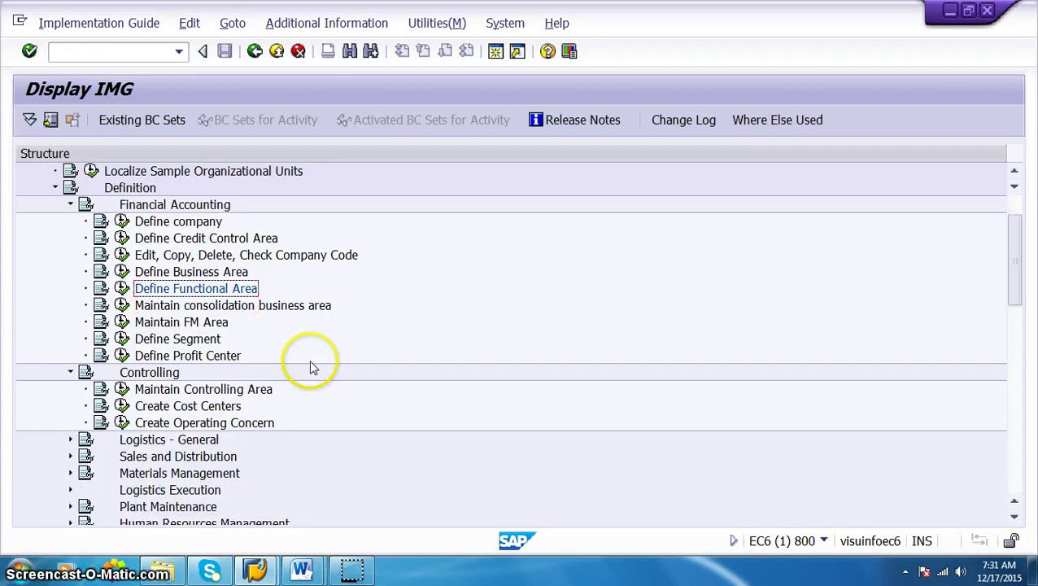
pyautogui.click(121, 305)
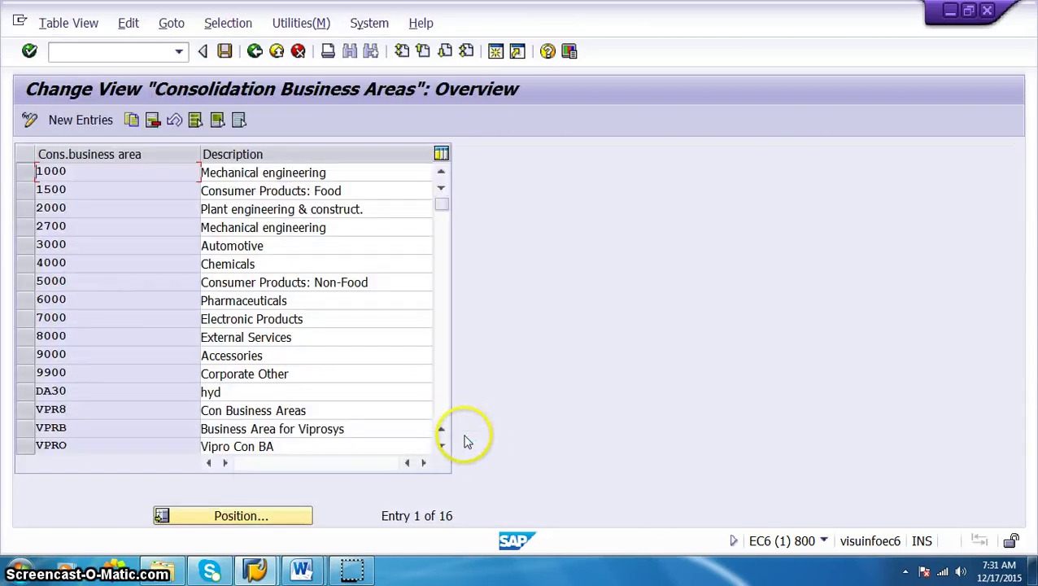
pyautogui.click(69, 122)
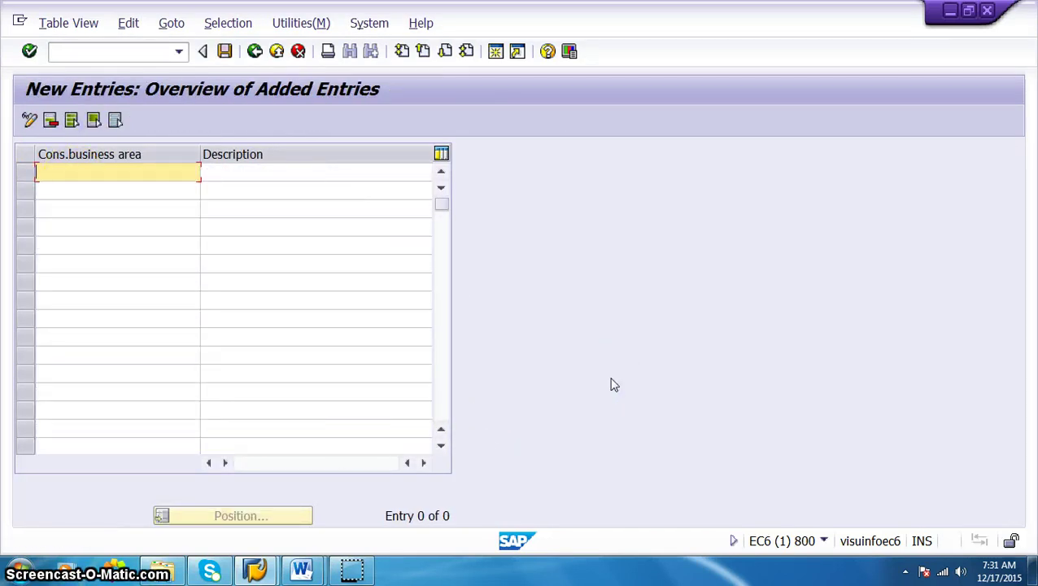
pyautogui.write('vpr')
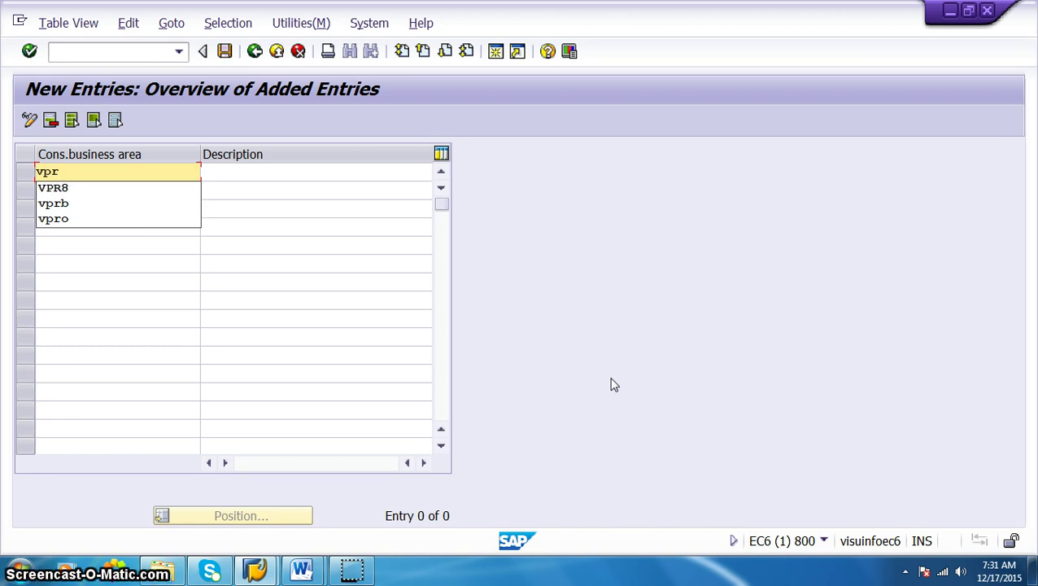
pyautogui.write('g')
pyautogui.press('Tab')
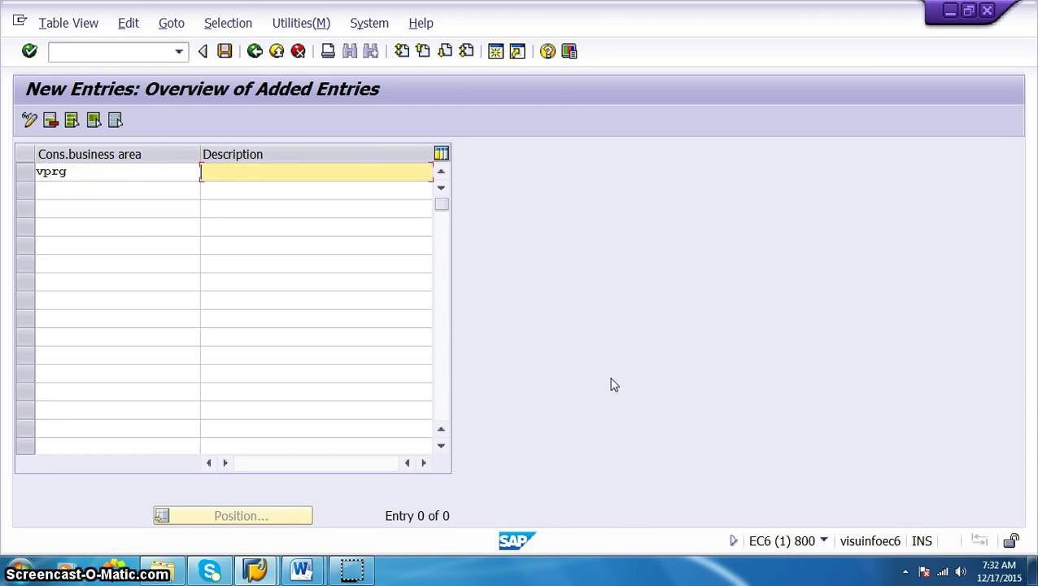
pyautogui.write('Viprosys Bus Con Area')
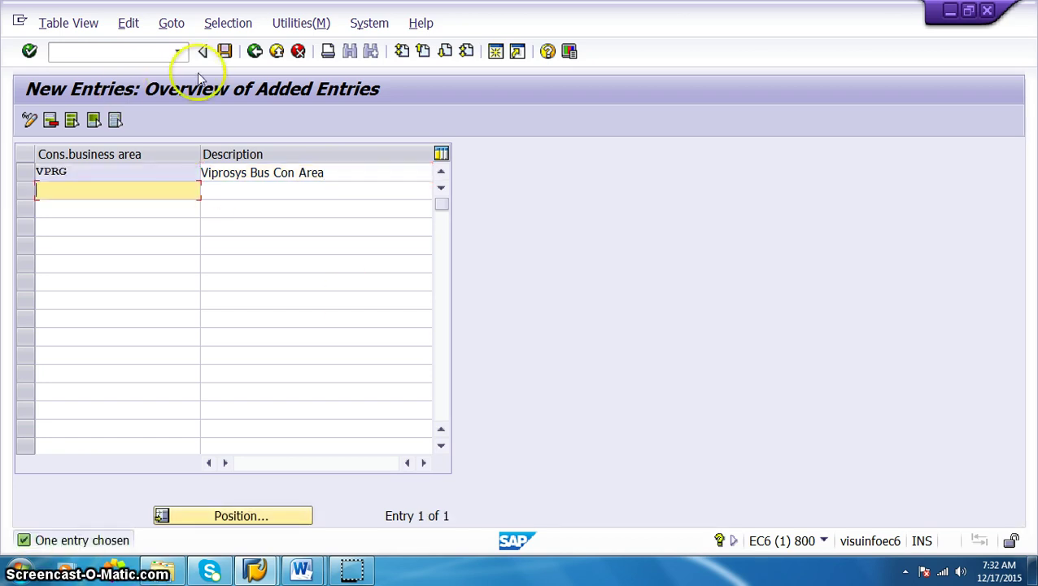
# Save the new consolidation business area under the proposed customizing request and return to the implementation guide.
pyautogui.click(224, 51)
pyautogui.click(339, 311)
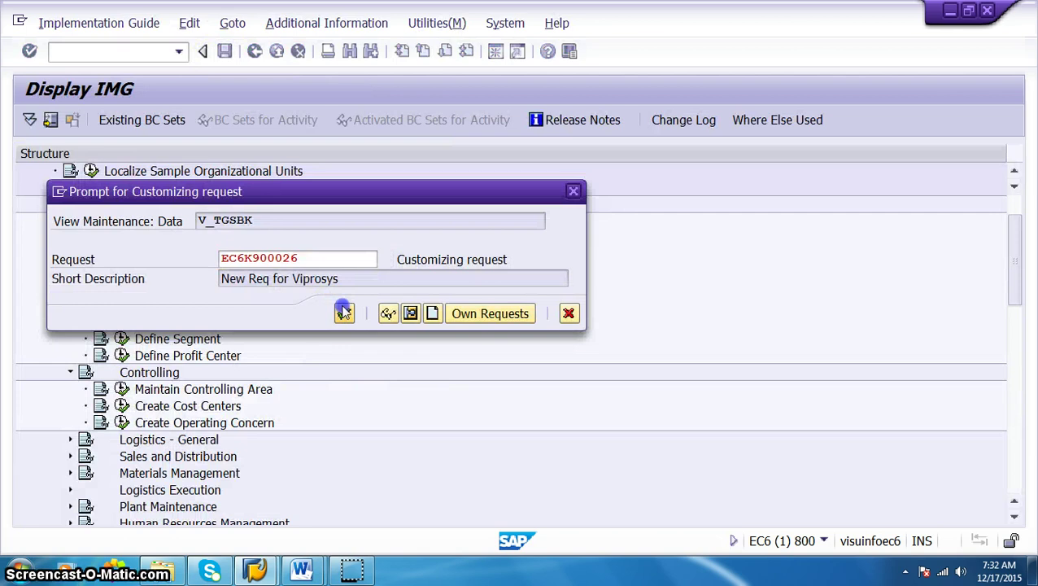
pyautogui.click(255, 50)
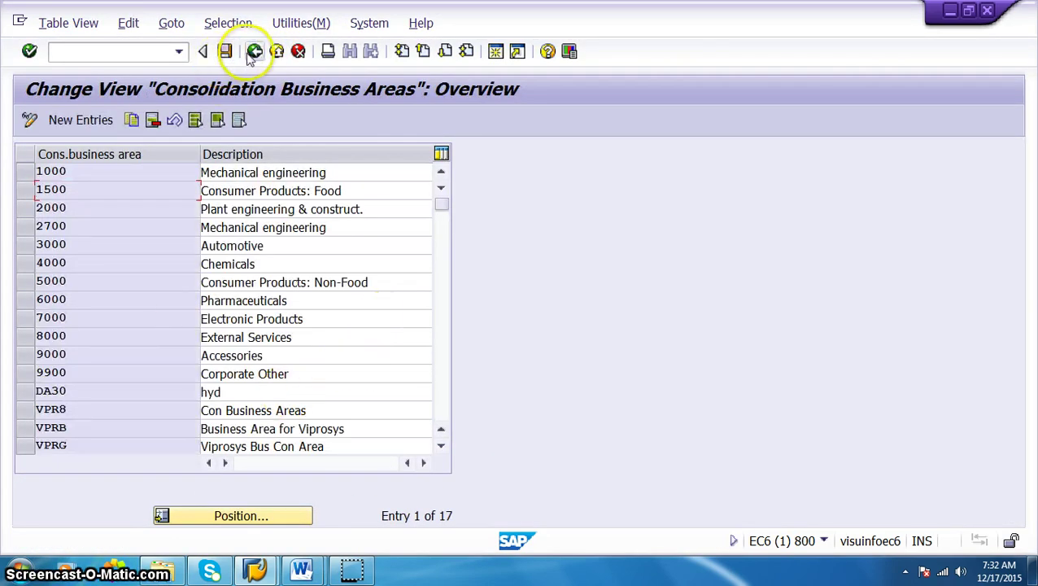
pyautogui.click(254, 51)
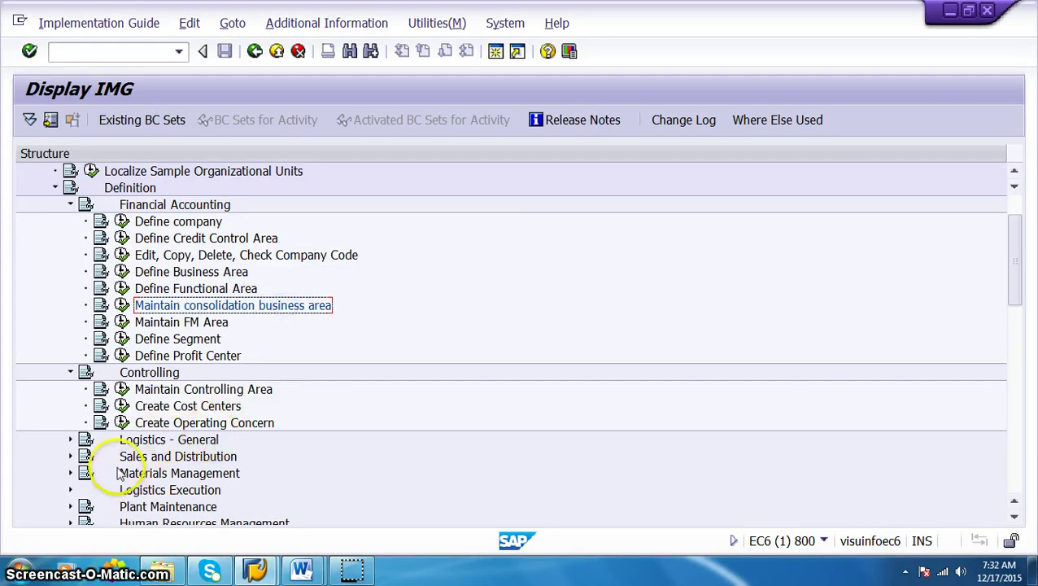
# Expand the Financial Accounting activities under Assignment and review them against the Financial Accounting definition activities.
pyautogui.scroll(-1, 114, 452)
pyautogui.scroll(-2, 114, 453)
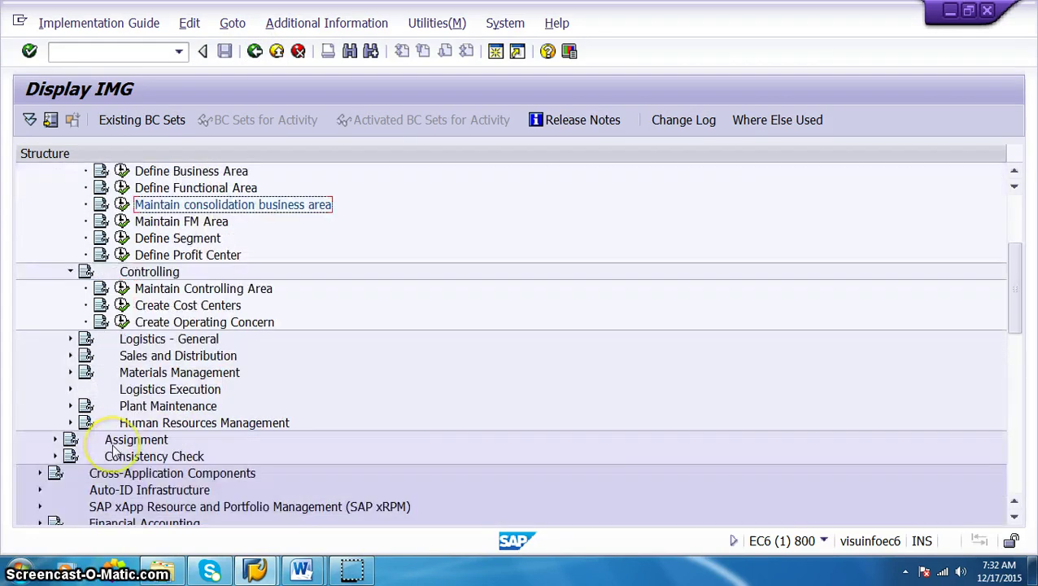
pyautogui.click(54, 440)
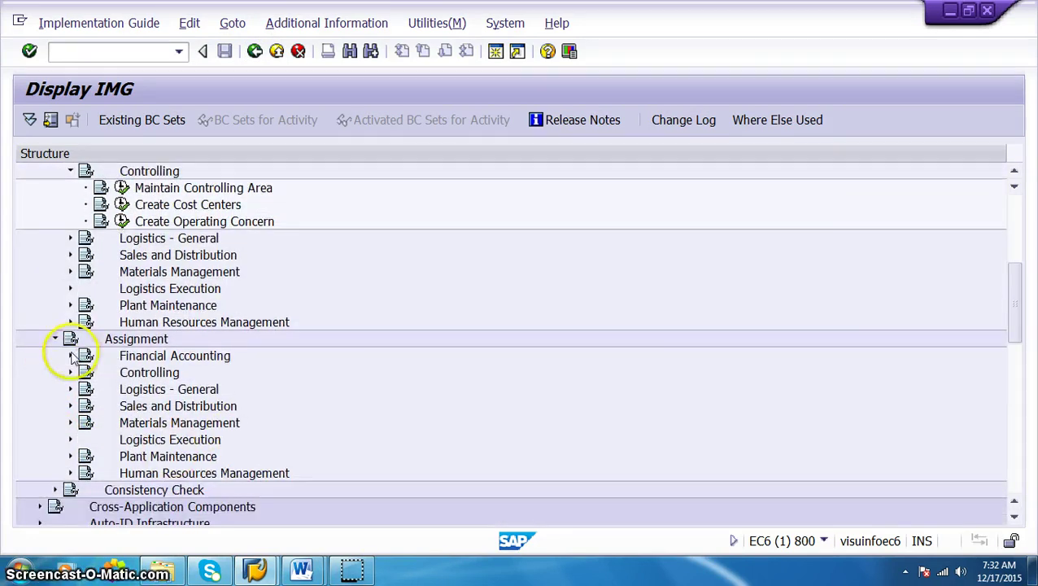
pyautogui.click(69, 356)
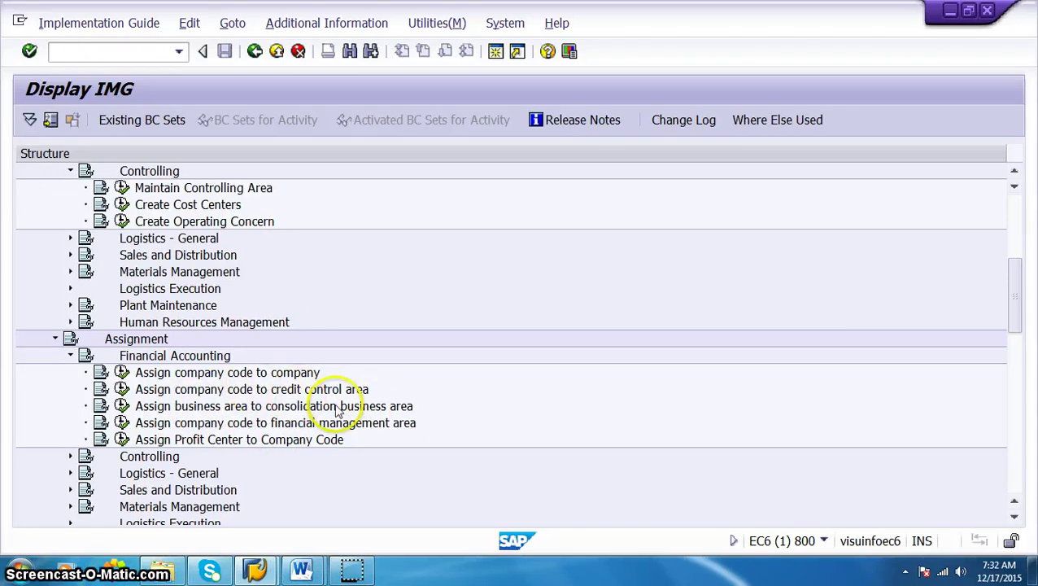
pyautogui.scroll(4, 211, 358)
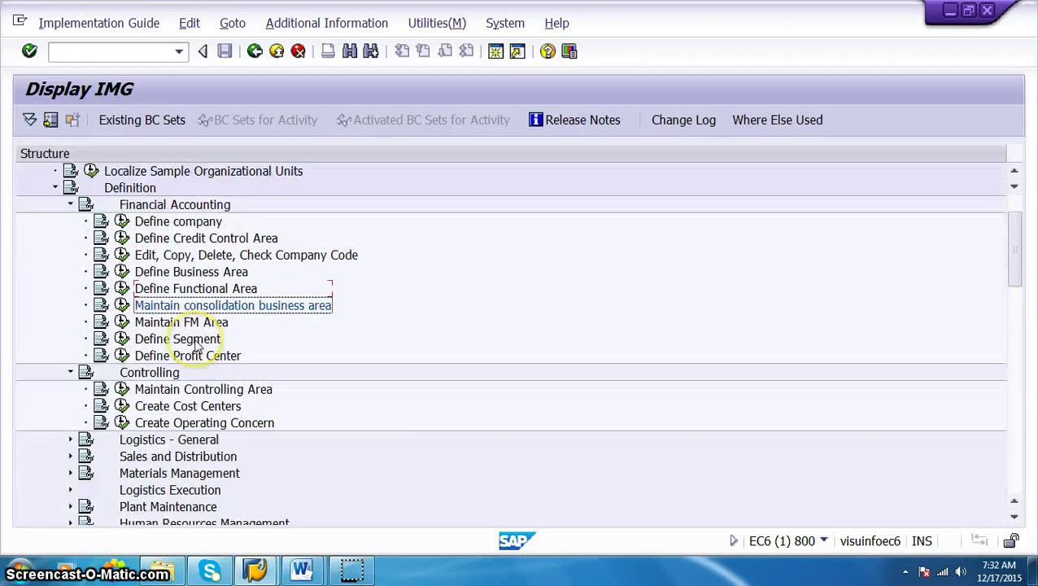
pyautogui.click(193, 241)
pyautogui.scroll(-4, 329, 446)
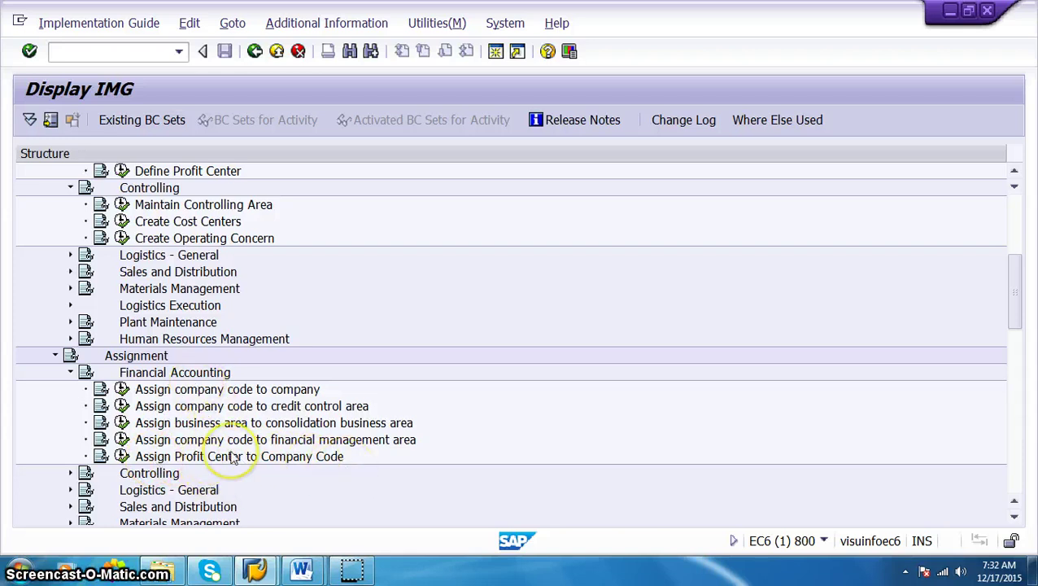
# Open the Maintain FM Area activity under the Financial Accounting definitions and check the existing VPRO and VPR2 FM areas.
pyautogui.scroll(5, 234, 457)
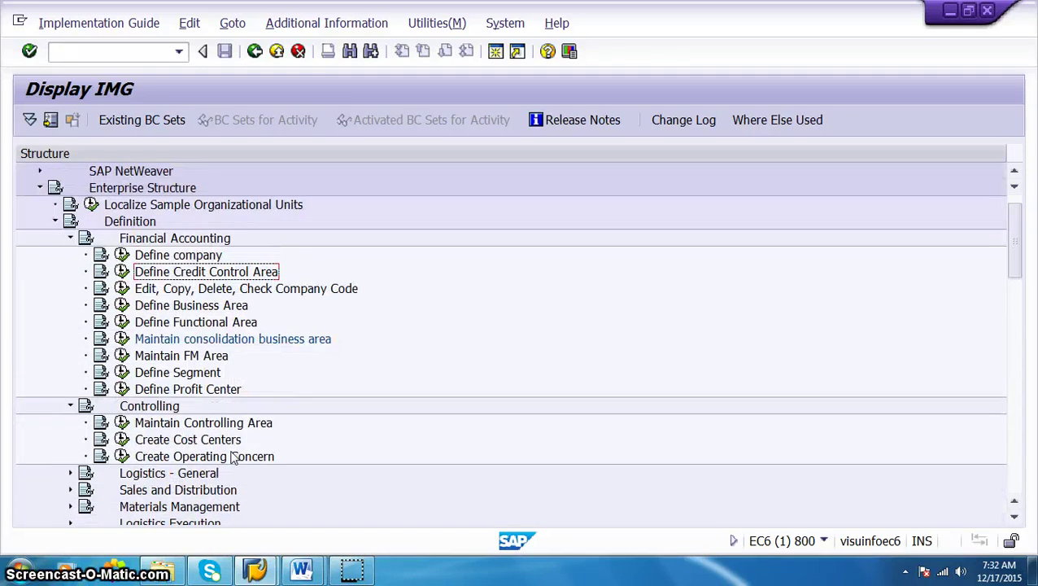
pyautogui.scroll(-2, 149, 294)
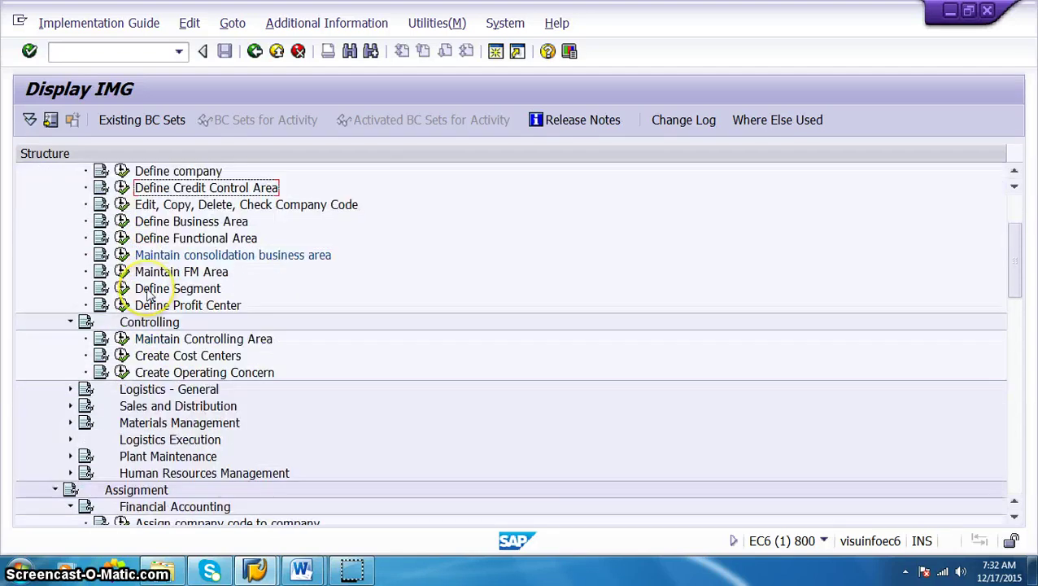
pyautogui.scroll(-2, 149, 295)
pyautogui.scroll(4, 149, 294)
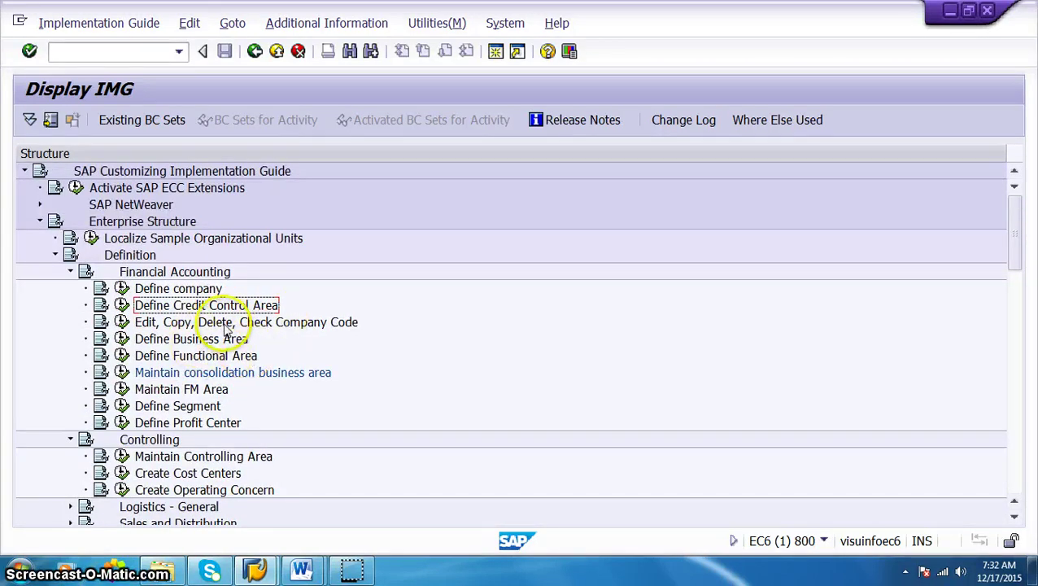
pyautogui.scroll(-1, 227, 327)
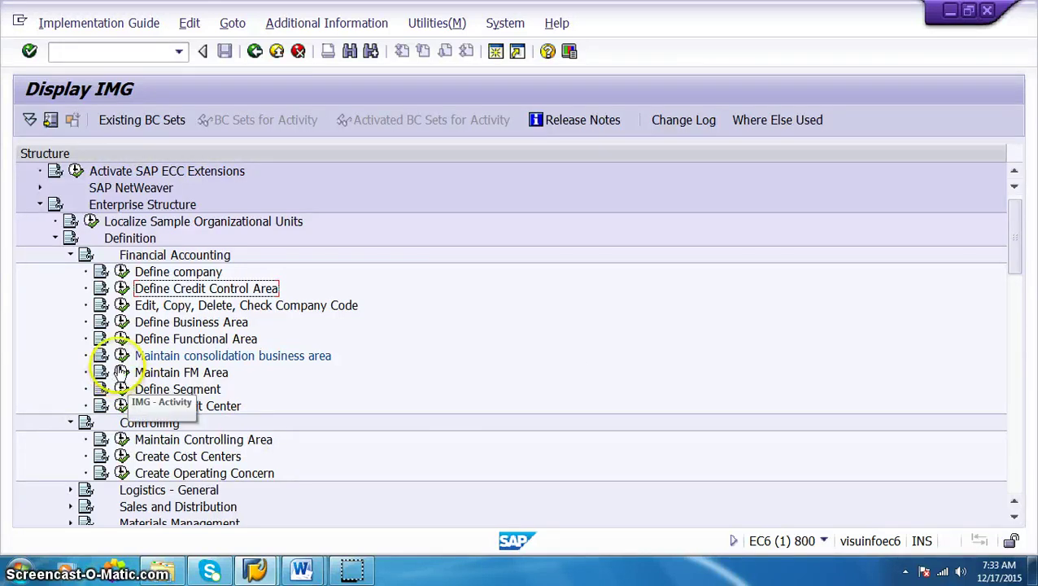
pyautogui.scroll(-1, 235, 374)
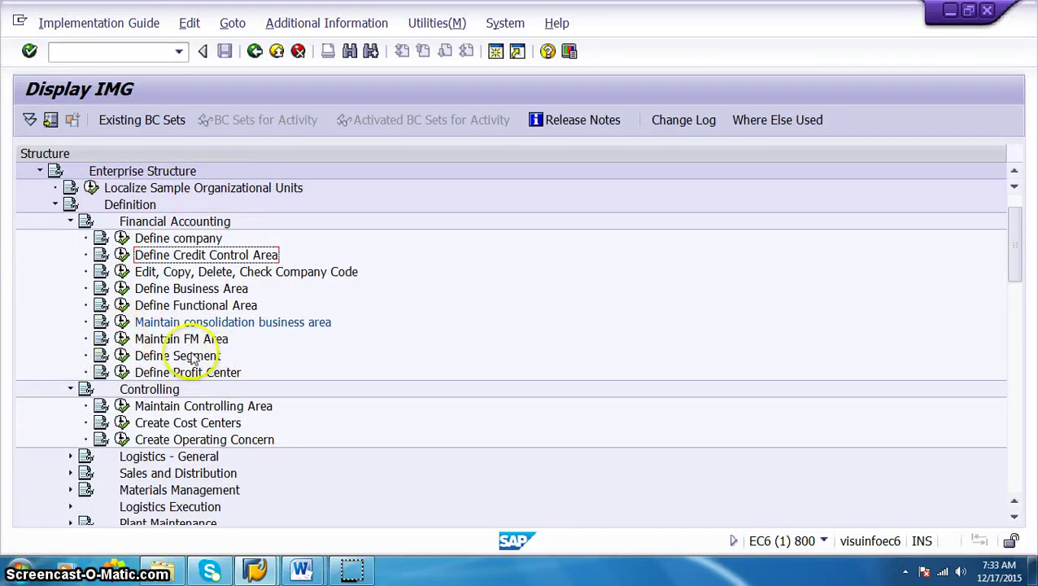
pyautogui.click(121, 340)
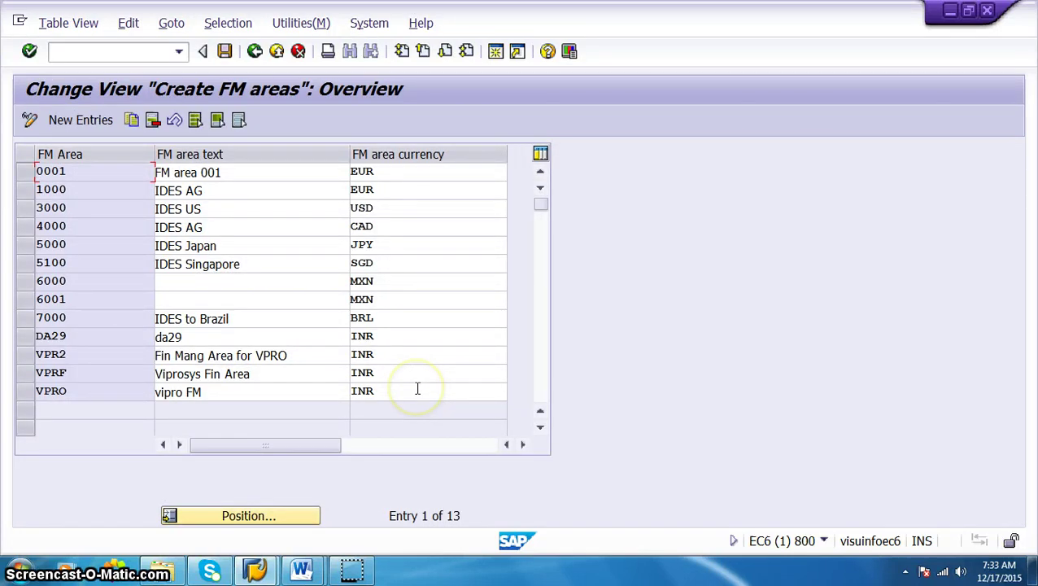
pyautogui.click(87, 392)
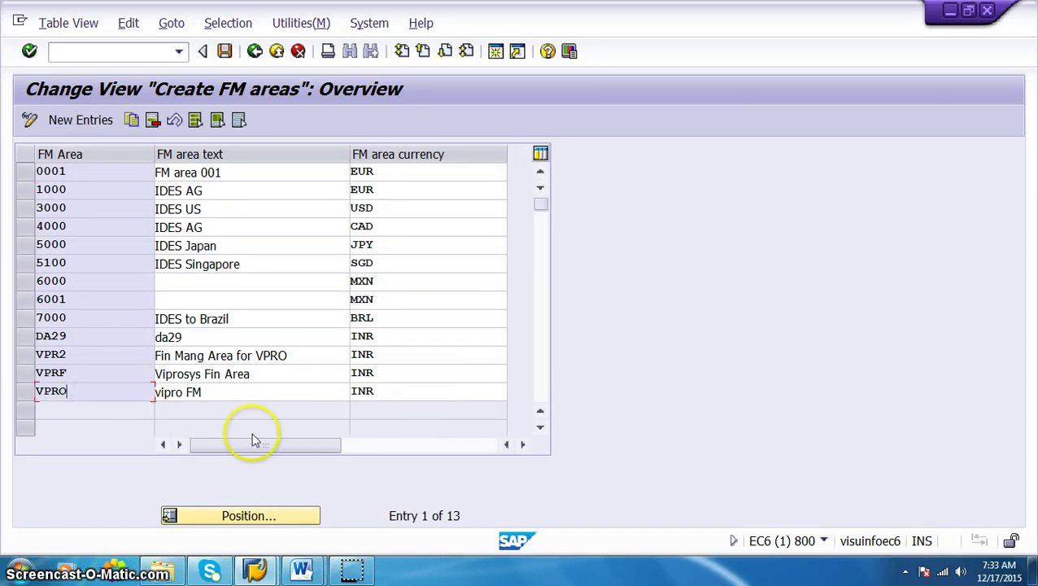
pyautogui.click(95, 356)
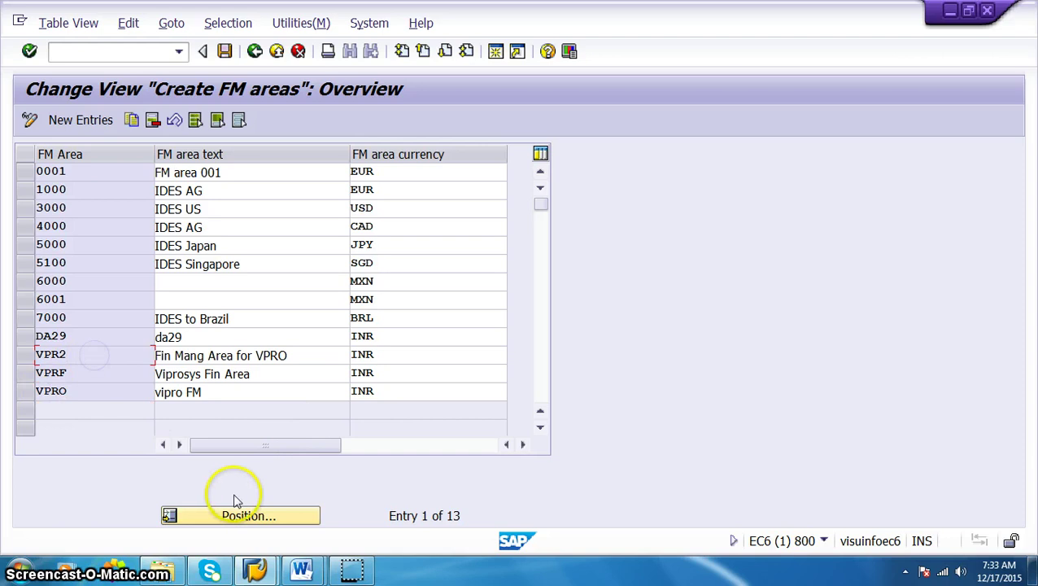
# Start a new FM area entry with the code VPR9.
pyautogui.click(82, 122)
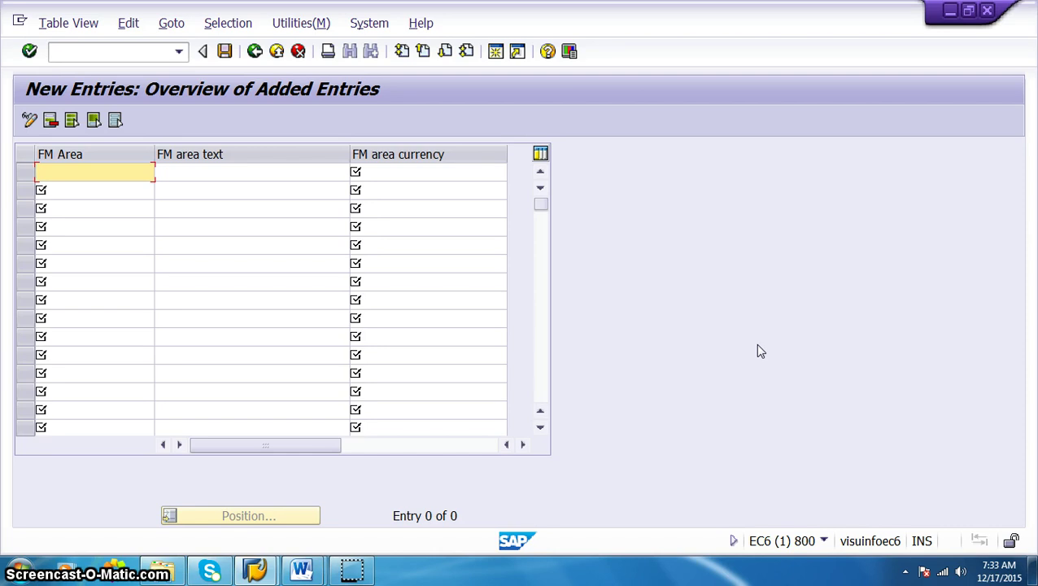
pyautogui.write('vi')
pyautogui.press('Tab')
pyautogui.hotkey('shift', 'Tab')
pyautogui.press('End')
pyautogui.press('BackSpace')
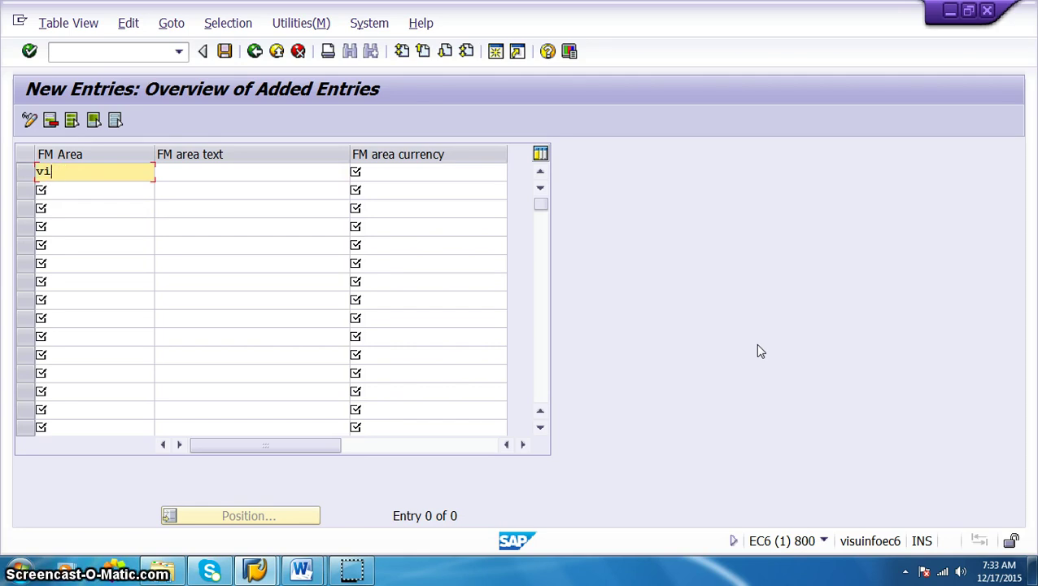
pyautogui.press('BackSpace')
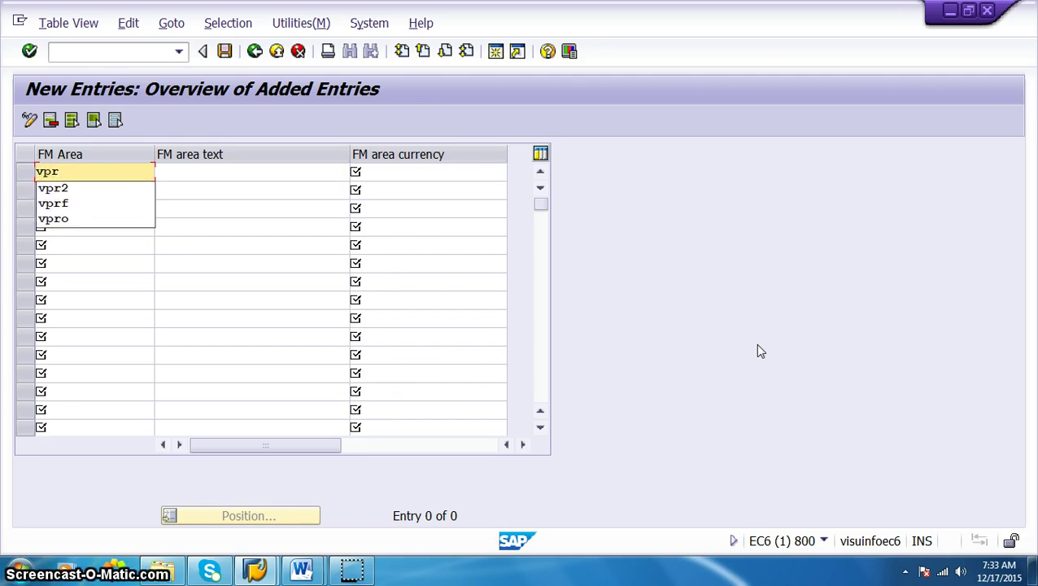
pyautogui.press('Tab')
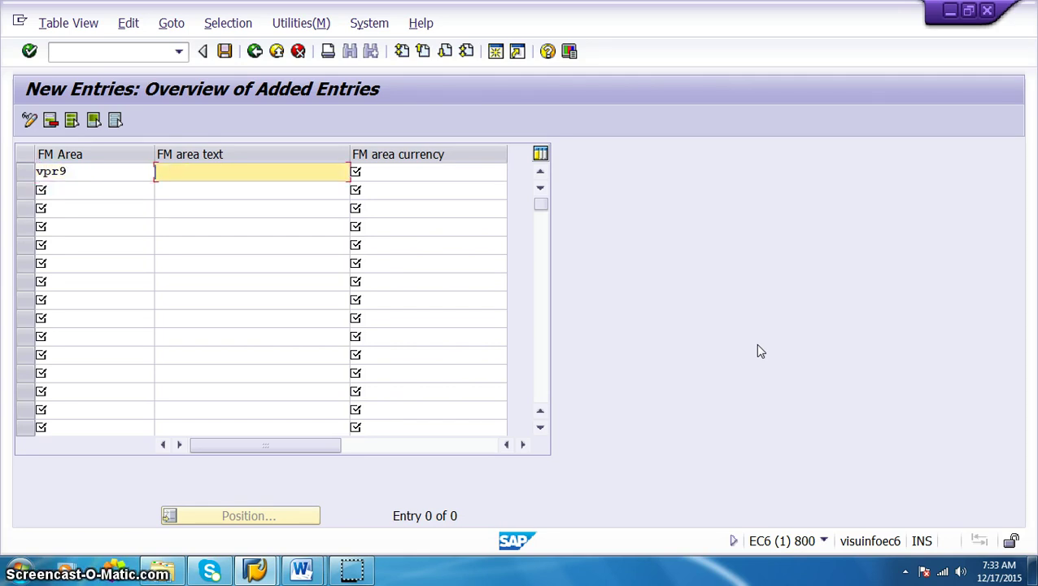
# Give the FM area VPR9 the text "Viprosys Fin Area" and the currency INR.
pyautogui.write('Vi')
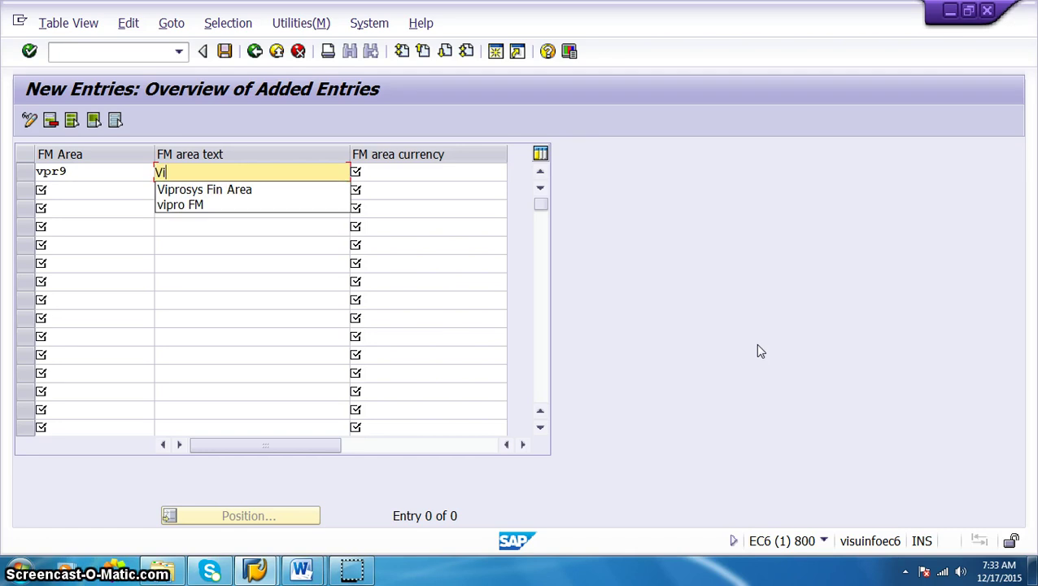
pyautogui.press('Down')
pyautogui.press('Tab')
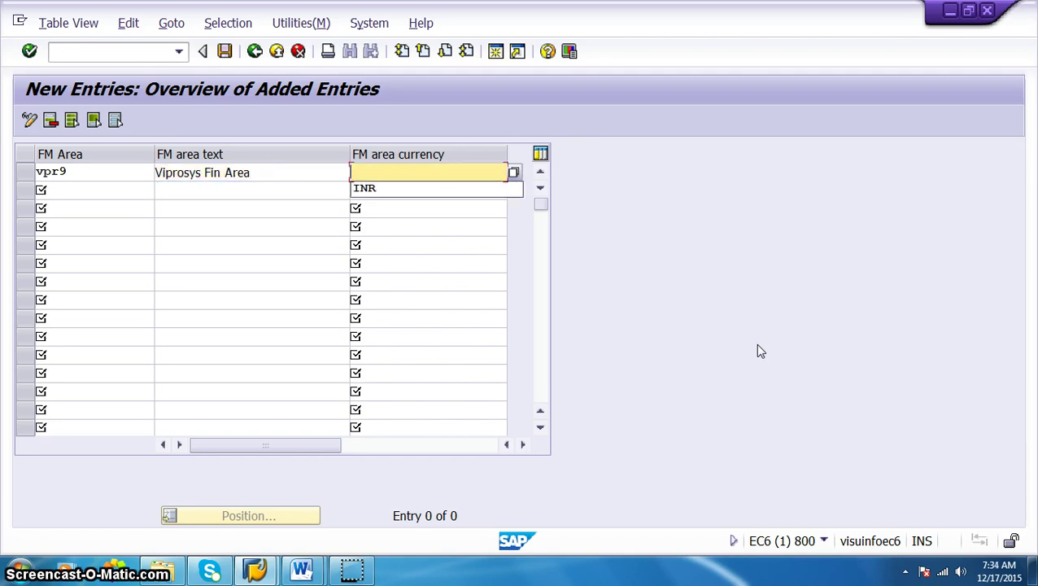
pyautogui.press('Down')
pyautogui.press('Return')
pyautogui.press('Return')
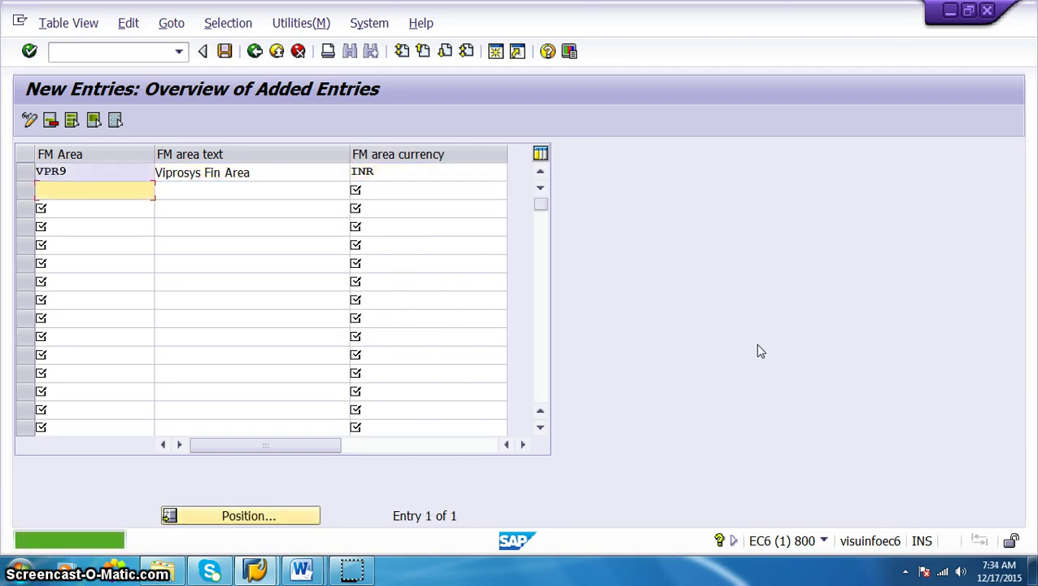
# Save the new FM area under the proposed customizing request and return to the implementation guide.
pyautogui.click(225, 50)
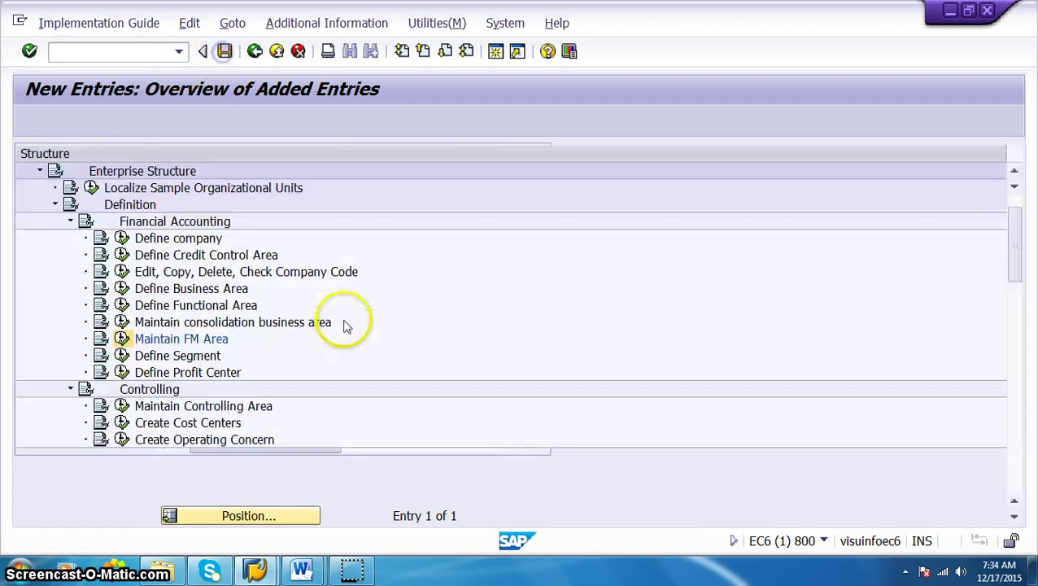
pyautogui.click(341, 313)
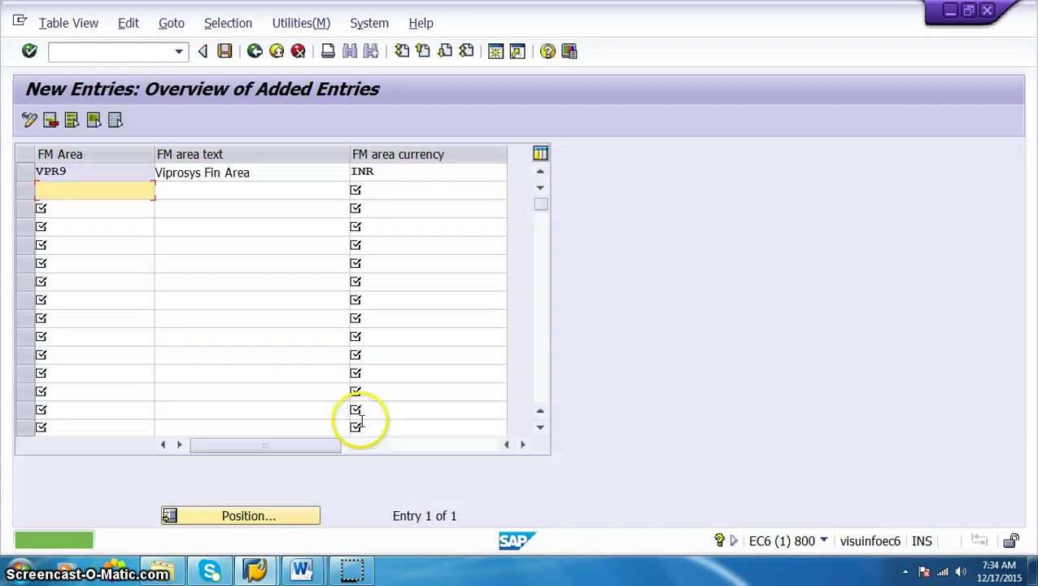
pyautogui.click(255, 50)
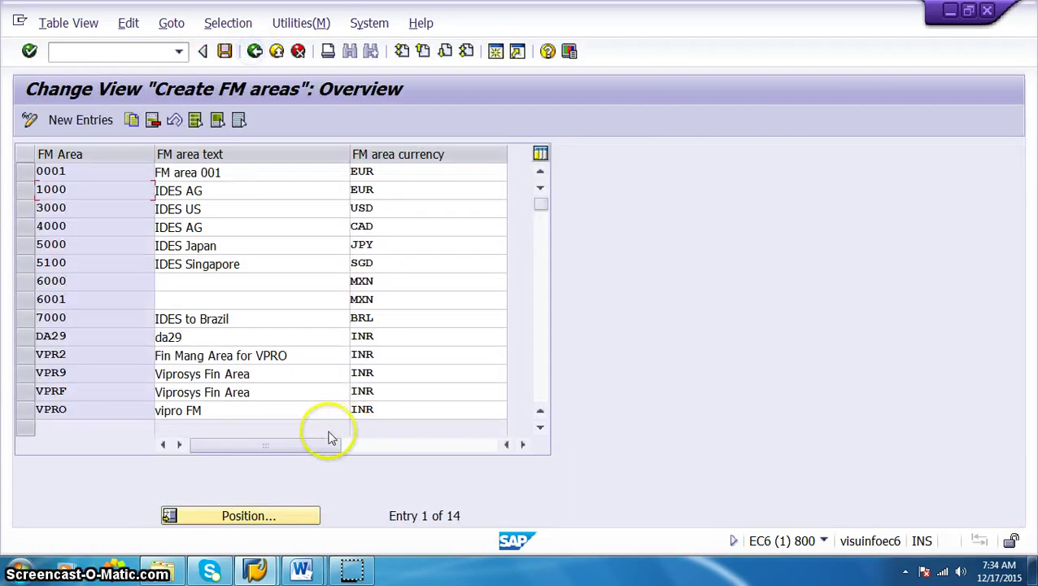
pyautogui.click(255, 50)
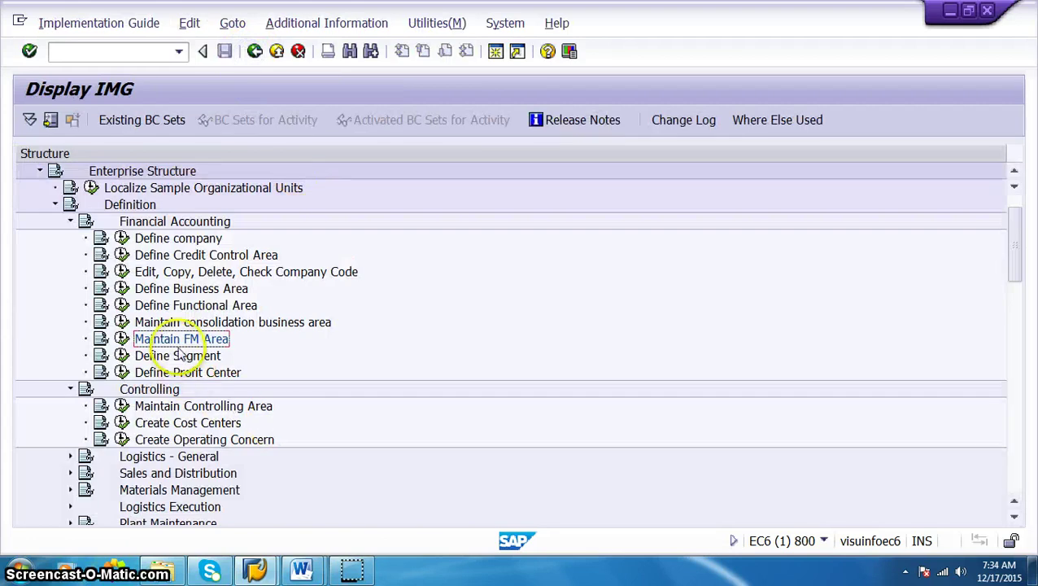
# In Define Segment, add a new entry with code VPSE and description "Segemnt for Viprosys".
pyautogui.click(122, 356)
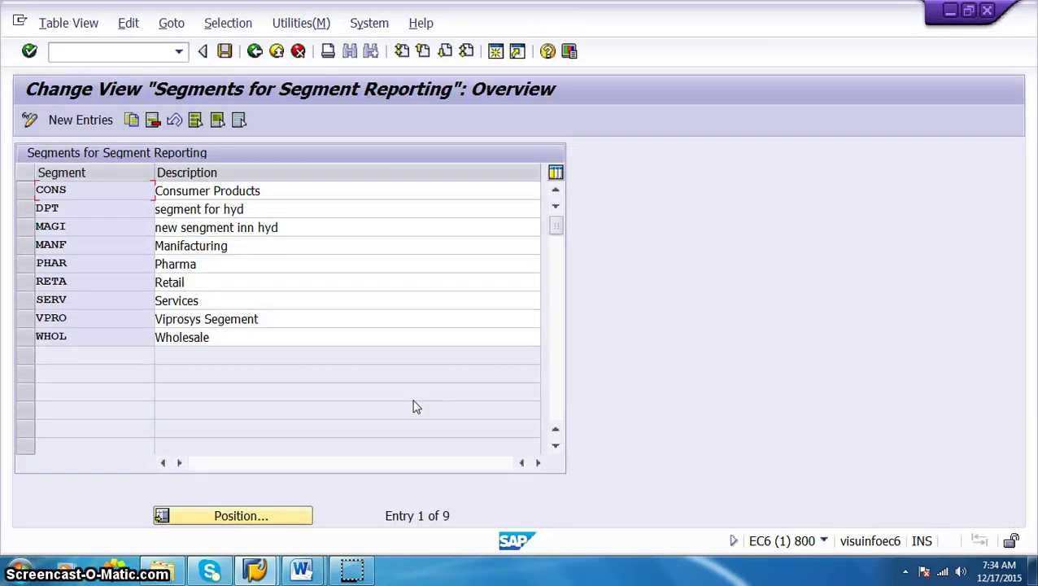
pyautogui.click(77, 120)
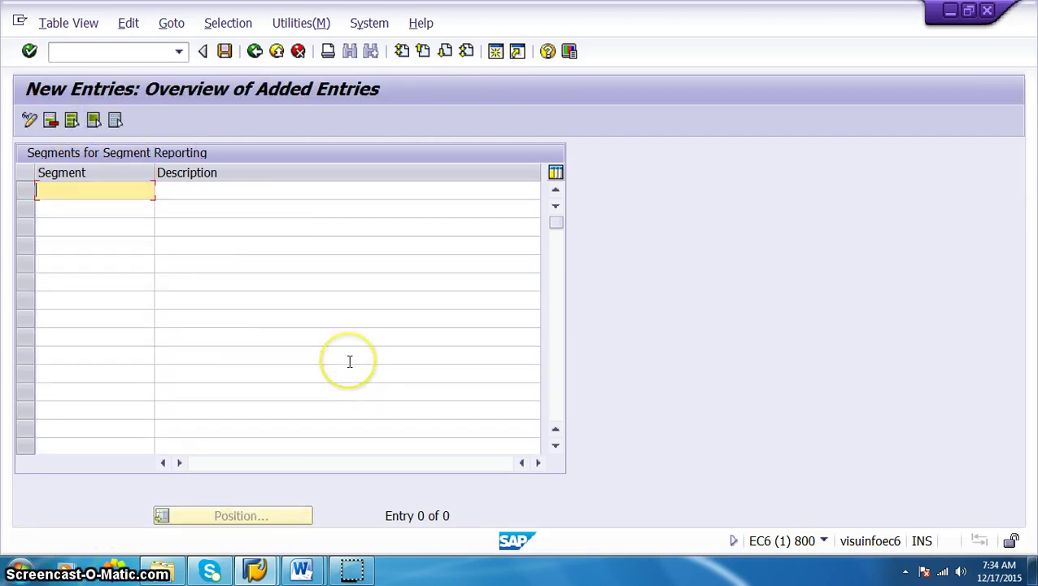
pyautogui.write('vp')
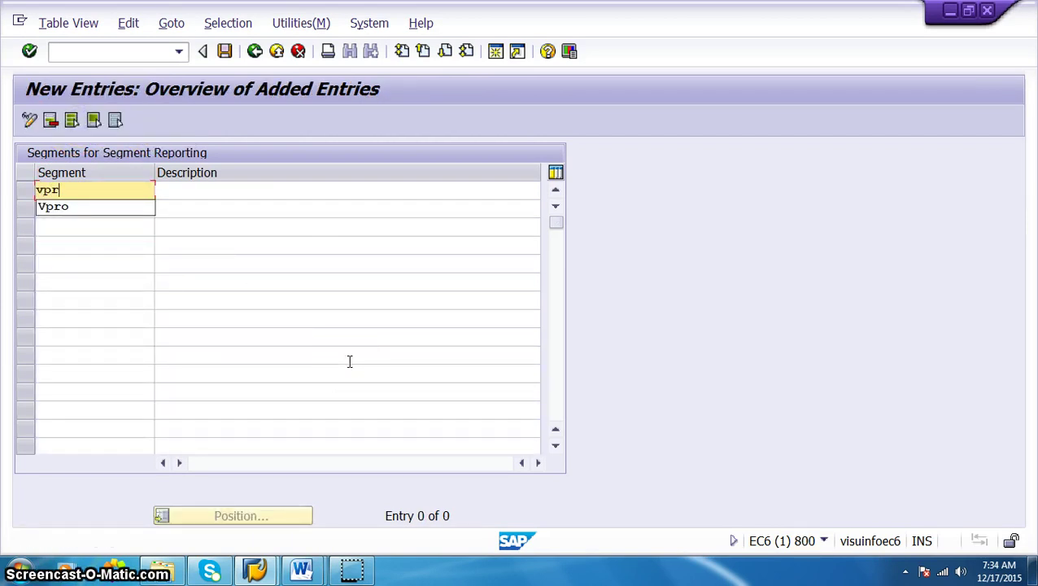
pyautogui.write('se')
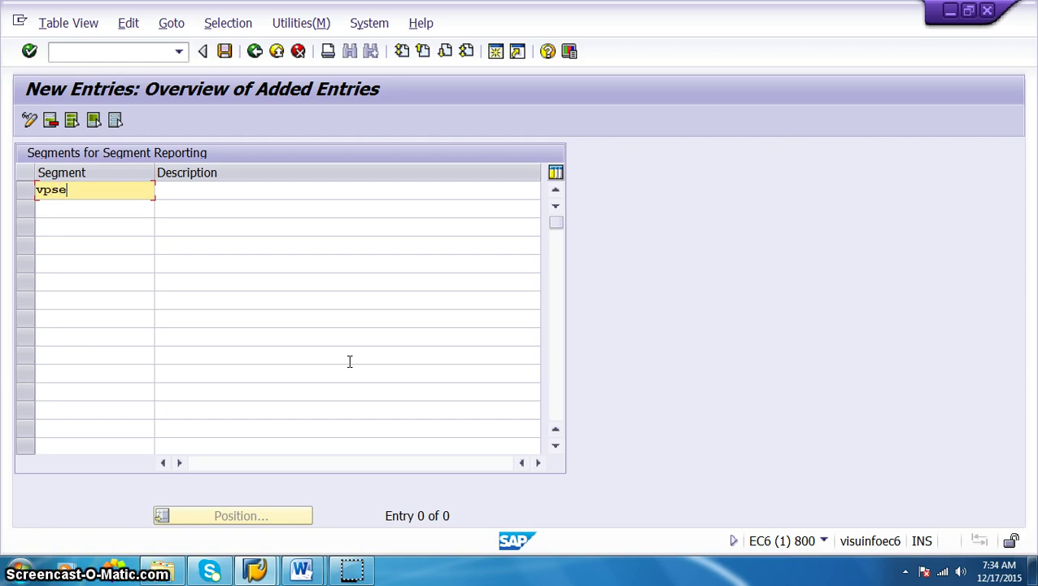
pyautogui.press('Tab')
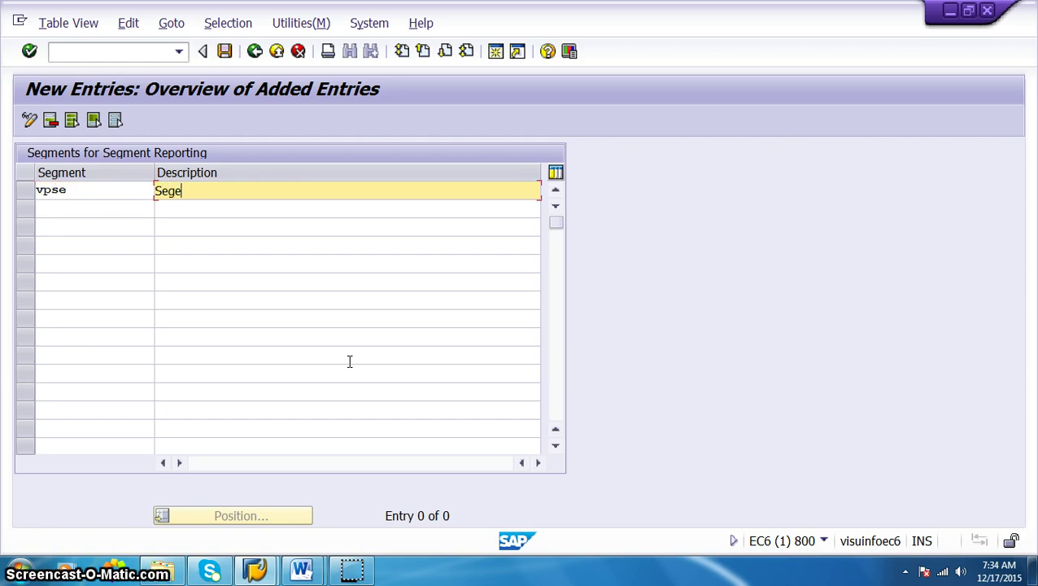
pyautogui.press('BackSpace')
pyautogui.press('BackSpace')
pyautogui.press('BackSpace')
pyautogui.press('Return')
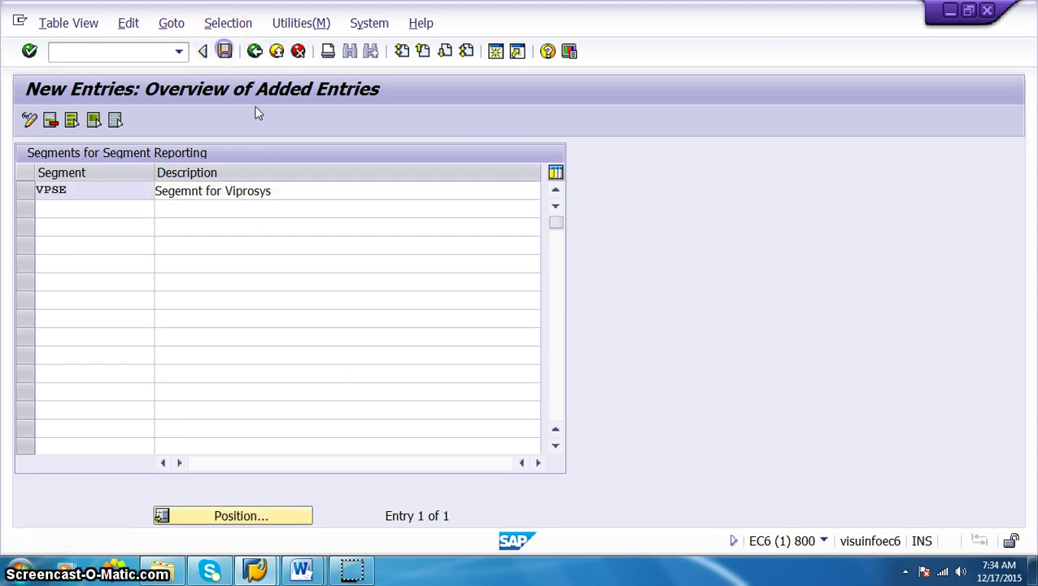
# Save the new segment under the proposed customizing request and return to the implementation guide.
pyautogui.click(254, 51)
pyautogui.click(343, 316)
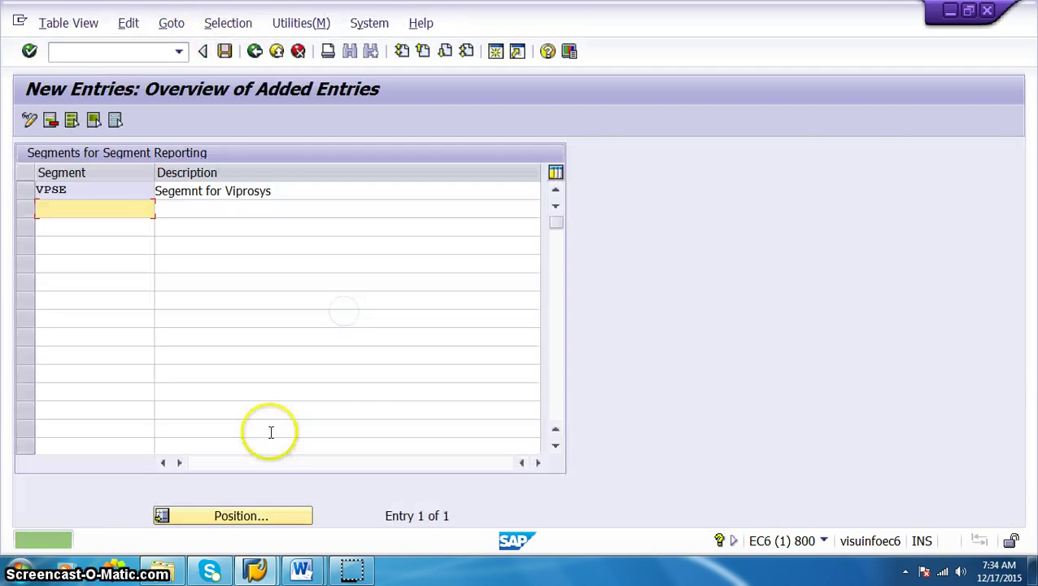
pyautogui.click(255, 52)
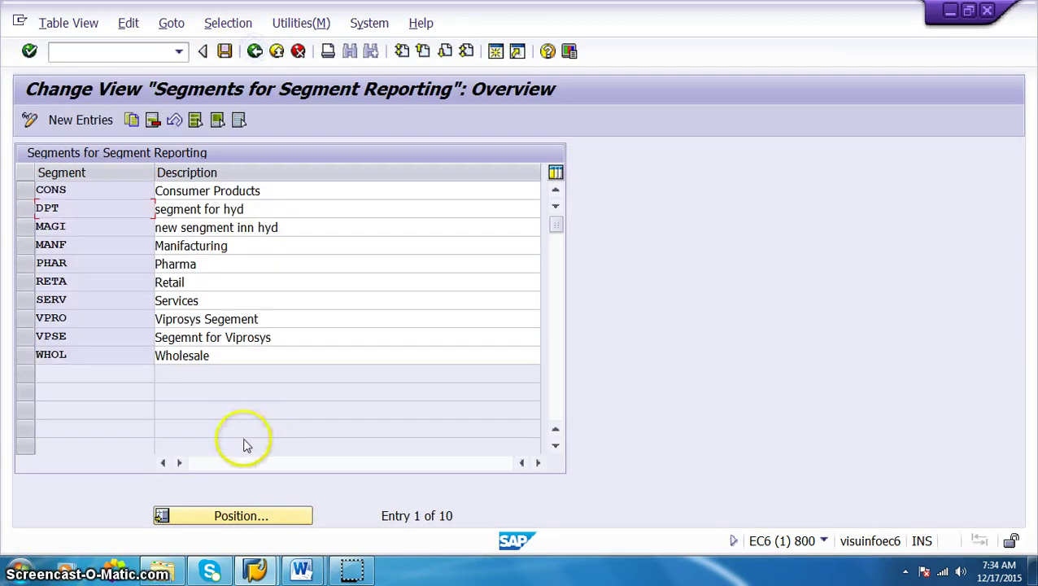
pyautogui.click(255, 51)
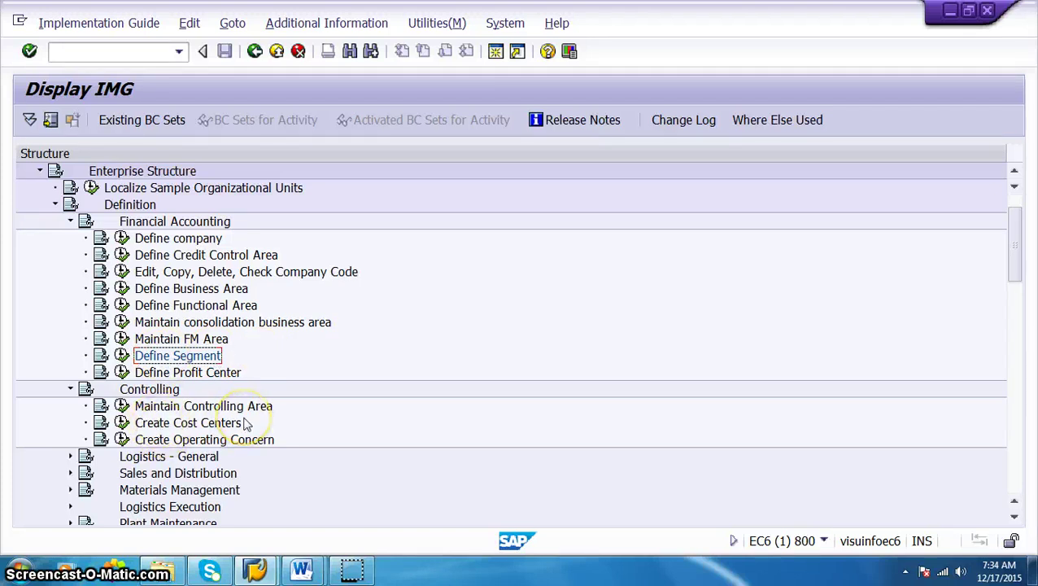
# Look briefly at Copy, Delete, Check Controlling Area, then open Maintain Controlling Area and browse the existing controlling areas.
pyautogui.scroll(-2, 247, 424)
pyautogui.click(121, 371)
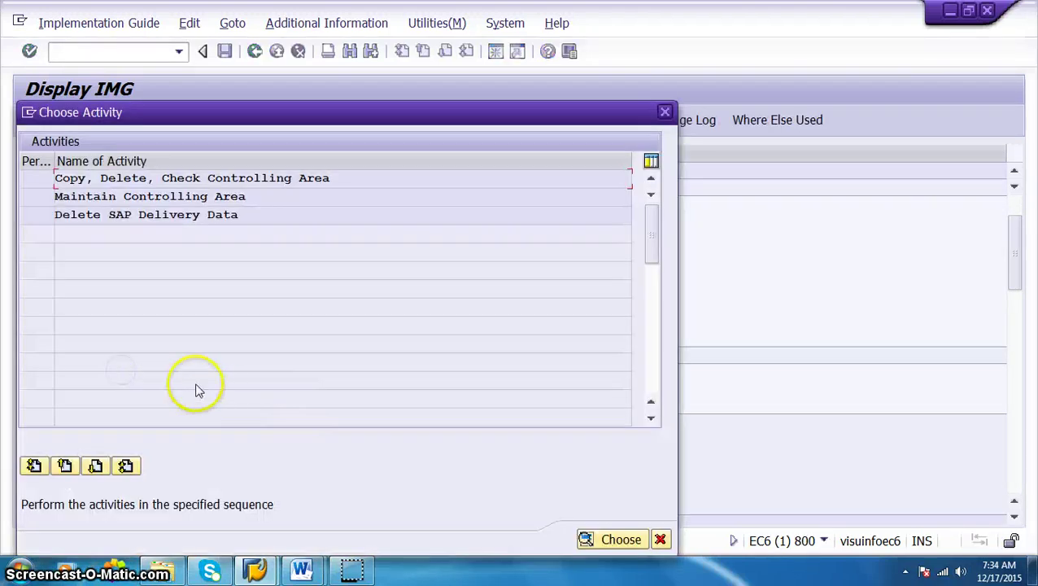
pyautogui.doubleClick(74, 179)
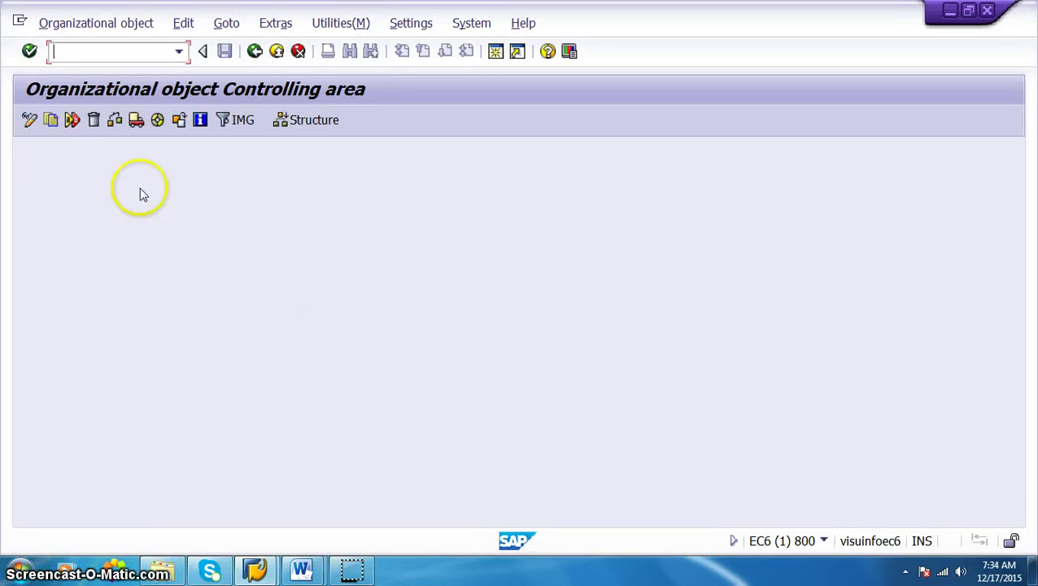
pyautogui.click(254, 50)
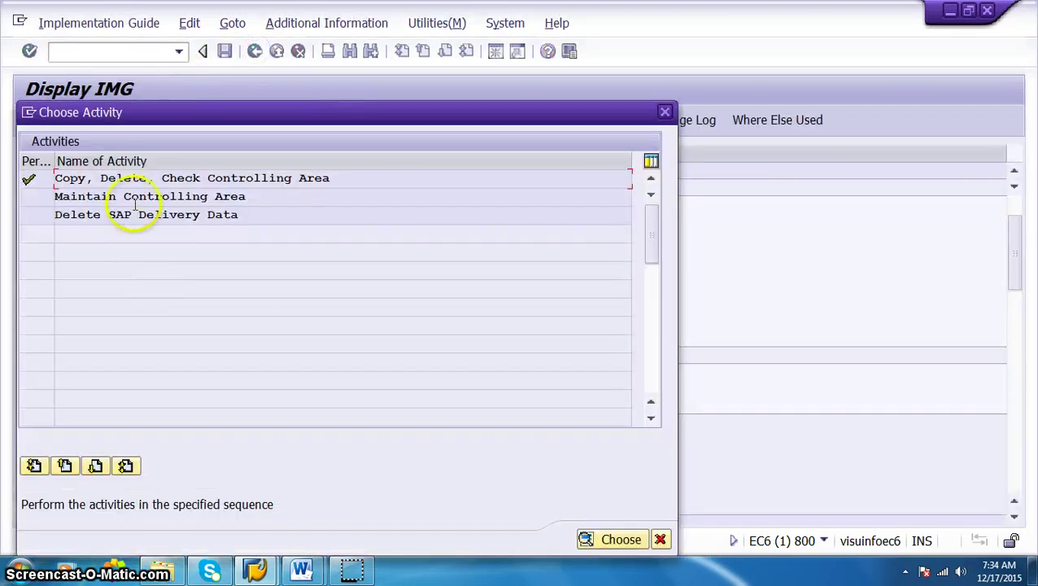
pyautogui.doubleClick(262, 342)
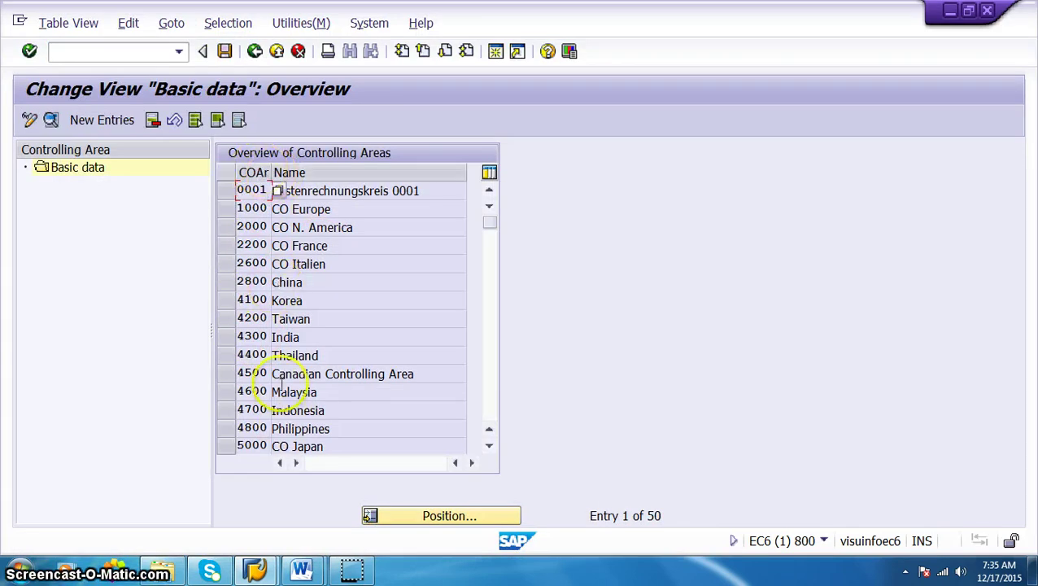
pyautogui.scroll(-5, 282, 383)
pyautogui.scroll(-10, 281, 389)
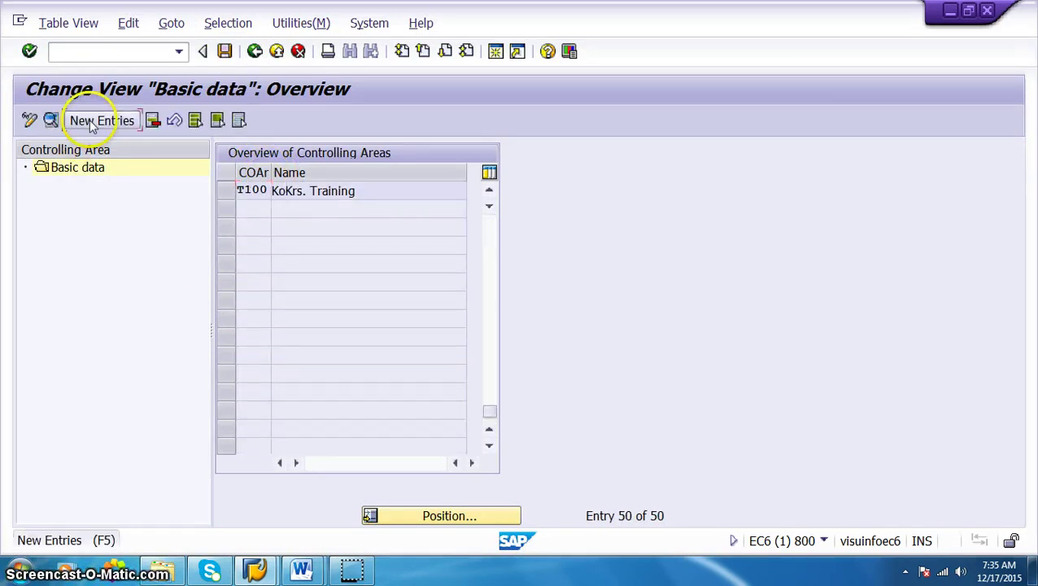
# Add a controlling area taken over from company code VPRO, set its assignment to "Controlling area same as company code", and save it.
pyautogui.click(99, 119)
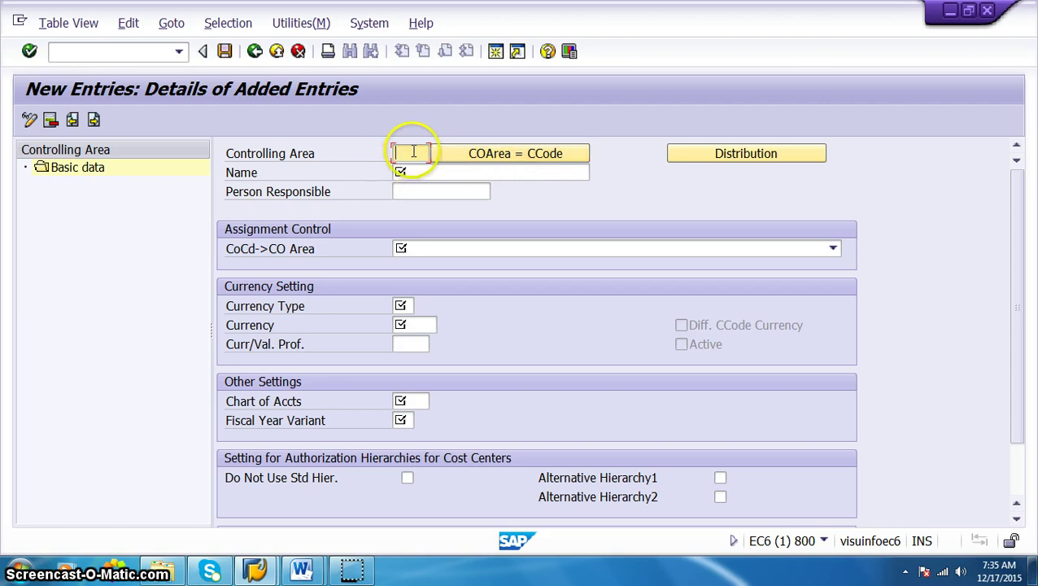
pyautogui.click(514, 154)
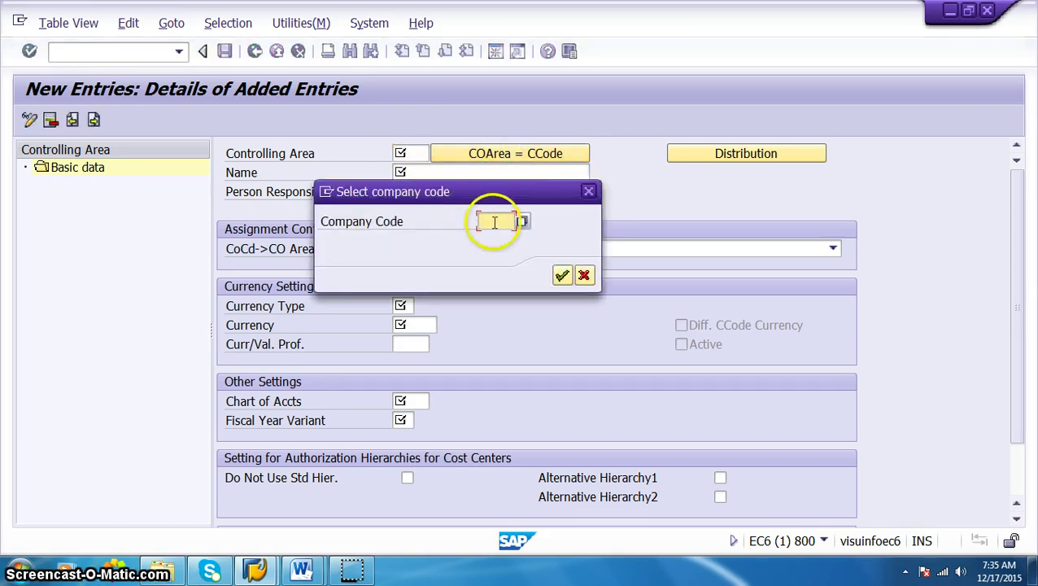
pyautogui.write('VPRO')
pyautogui.press('Return')
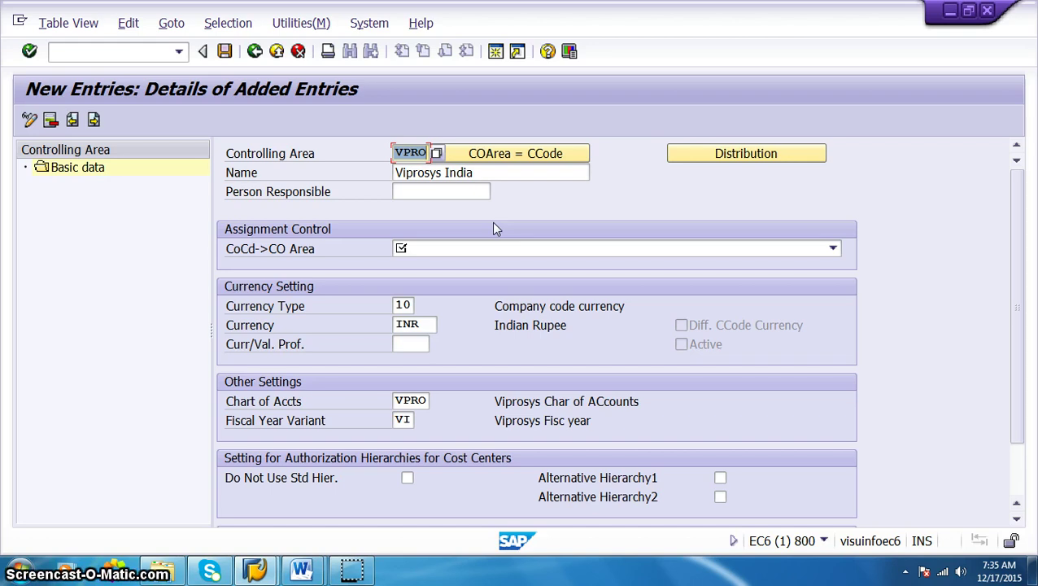
pyautogui.click(521, 248)
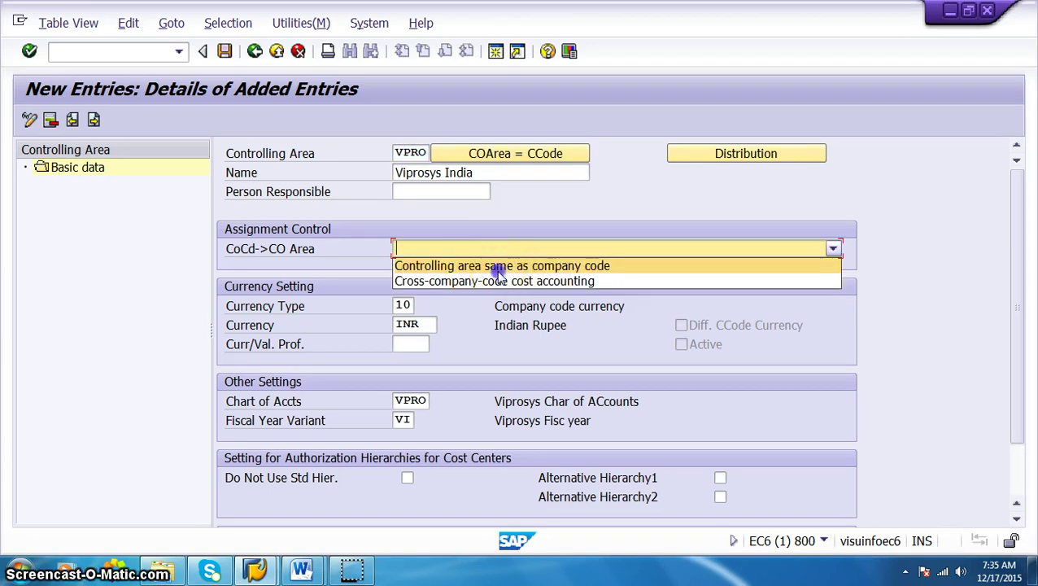
pyautogui.click(498, 266)
pyautogui.click(225, 51)
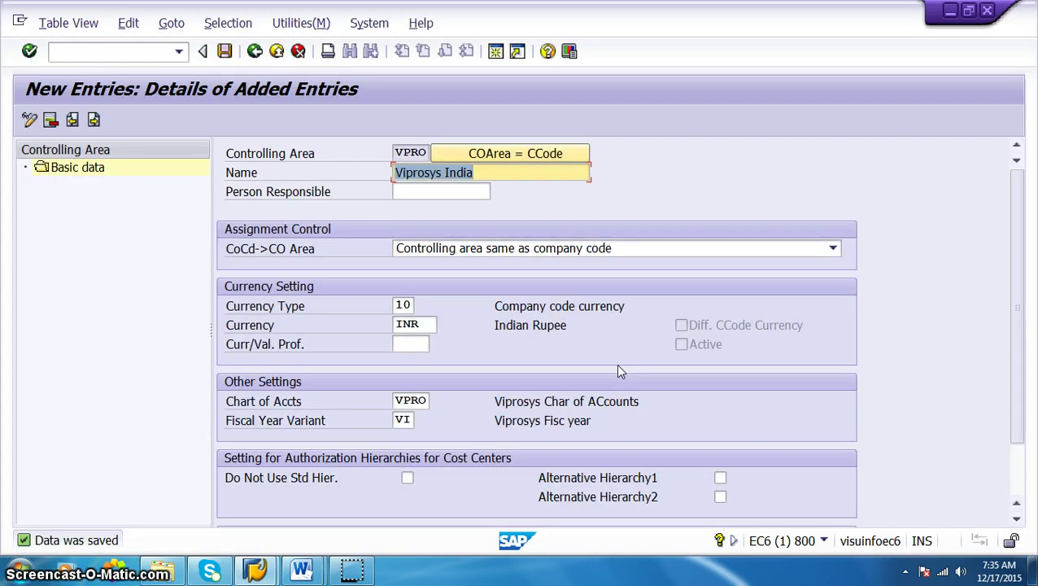
# Leave controlling area maintenance, accept saving the changes, and return to the implementation guide.
pyautogui.click(255, 54)
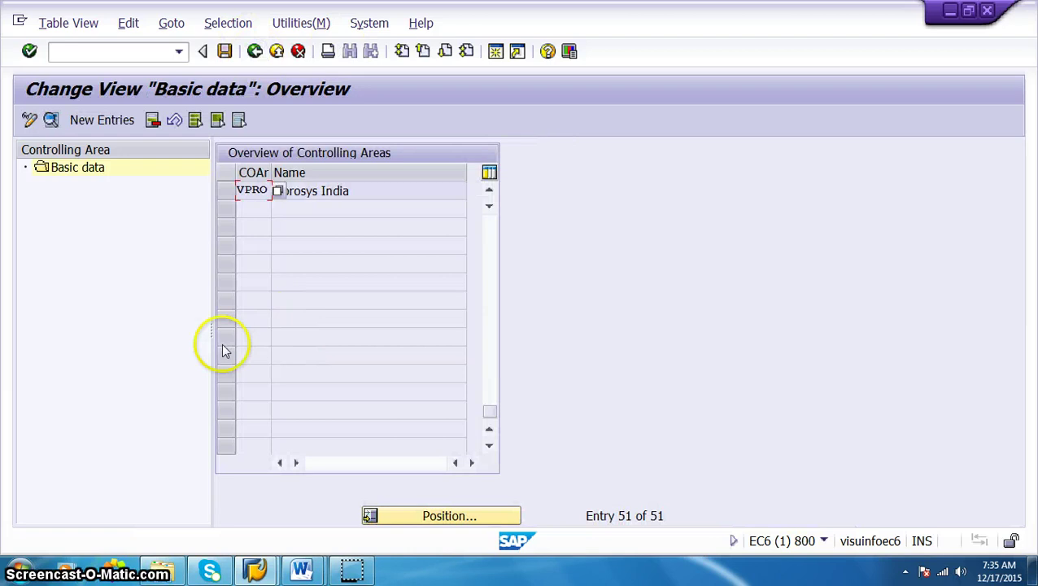
pyautogui.click(256, 54)
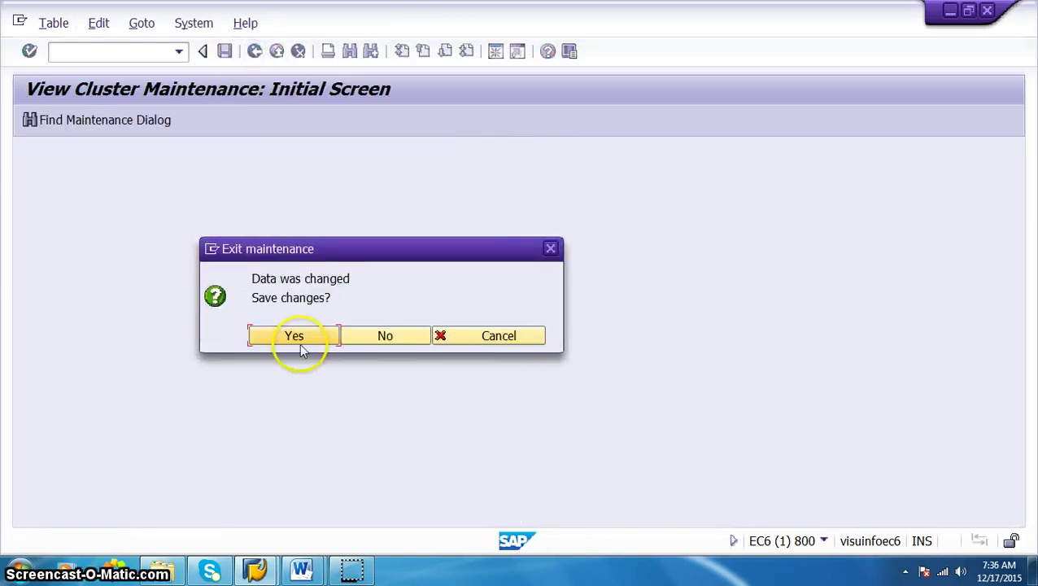
pyautogui.click(295, 339)
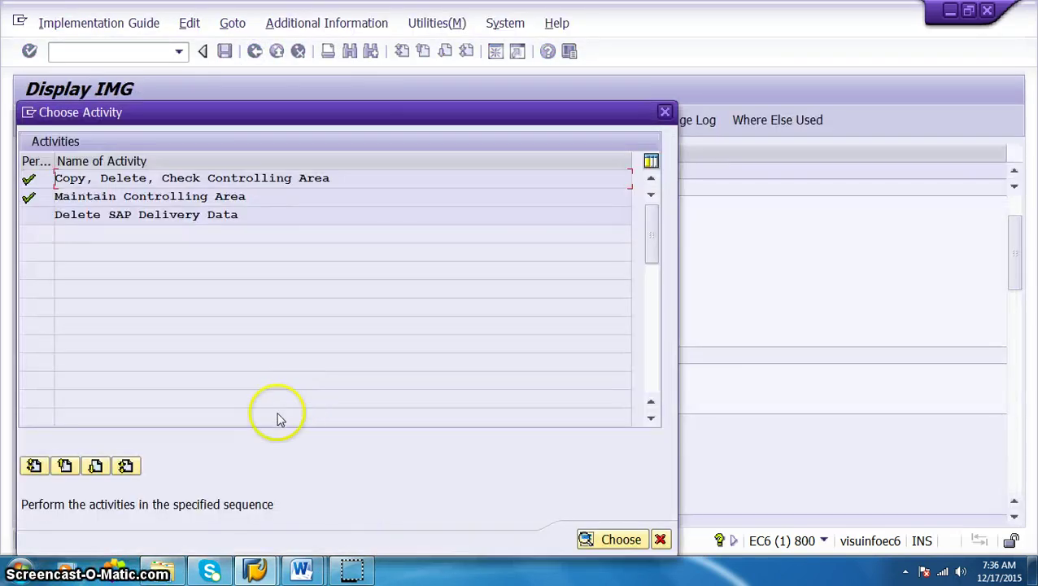
pyautogui.click(663, 113)
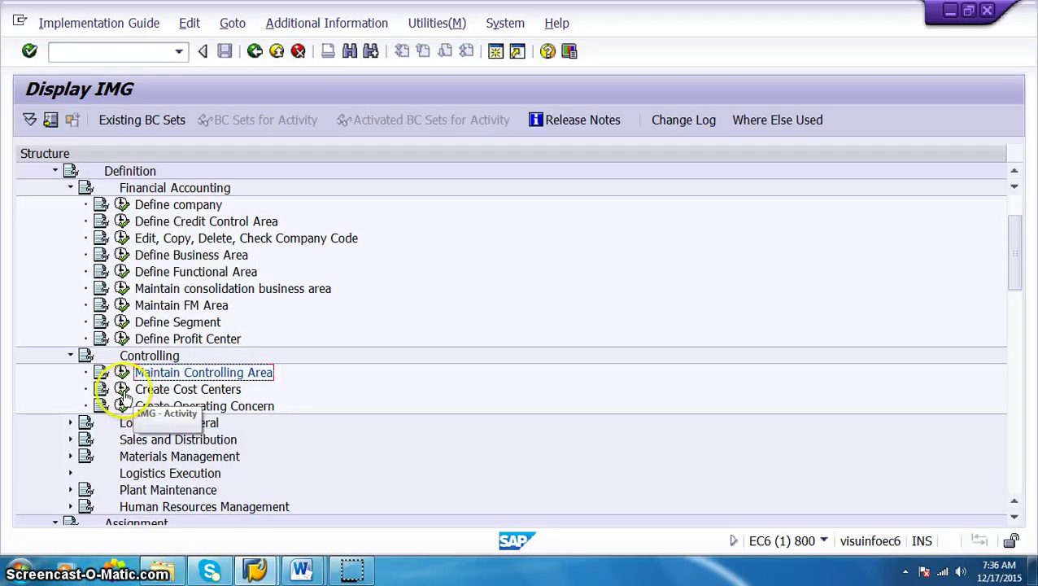
# Open the Create cost center activity under Create Cost Centers and set the controlling area to VPRO.
pyautogui.click(121, 390)
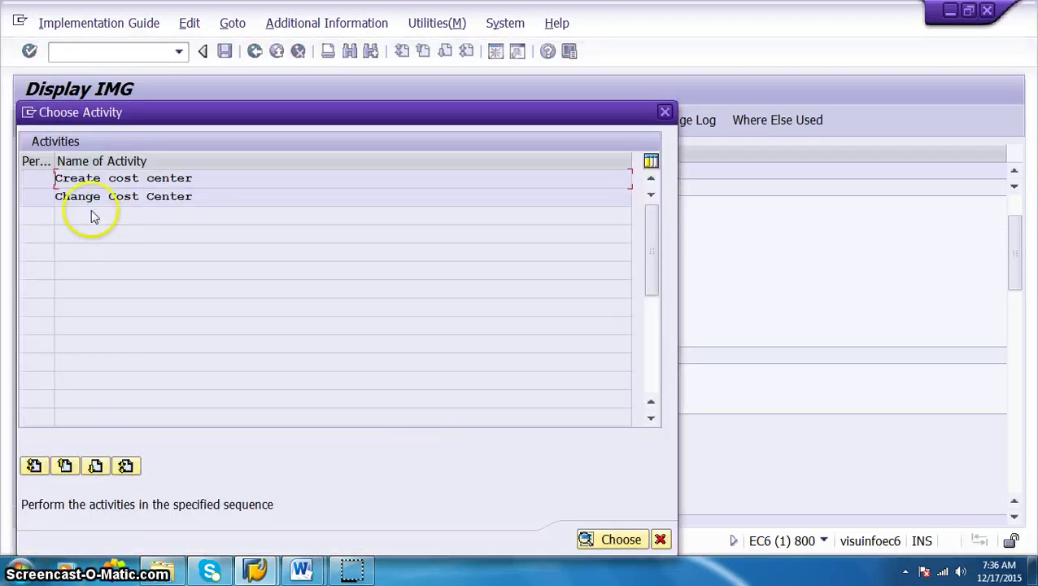
pyautogui.doubleClick(82, 181)
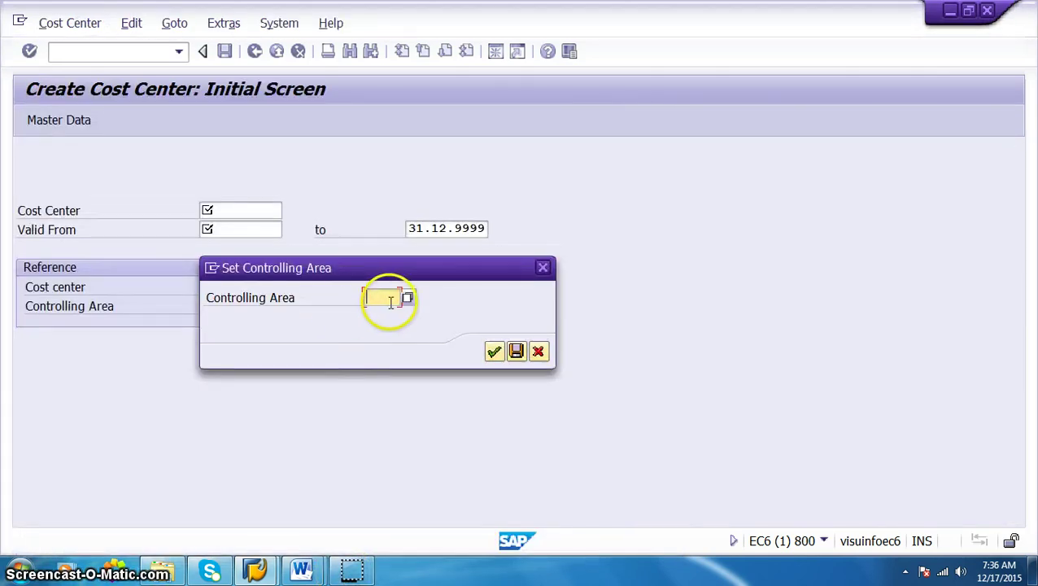
pyautogui.click(386, 299)
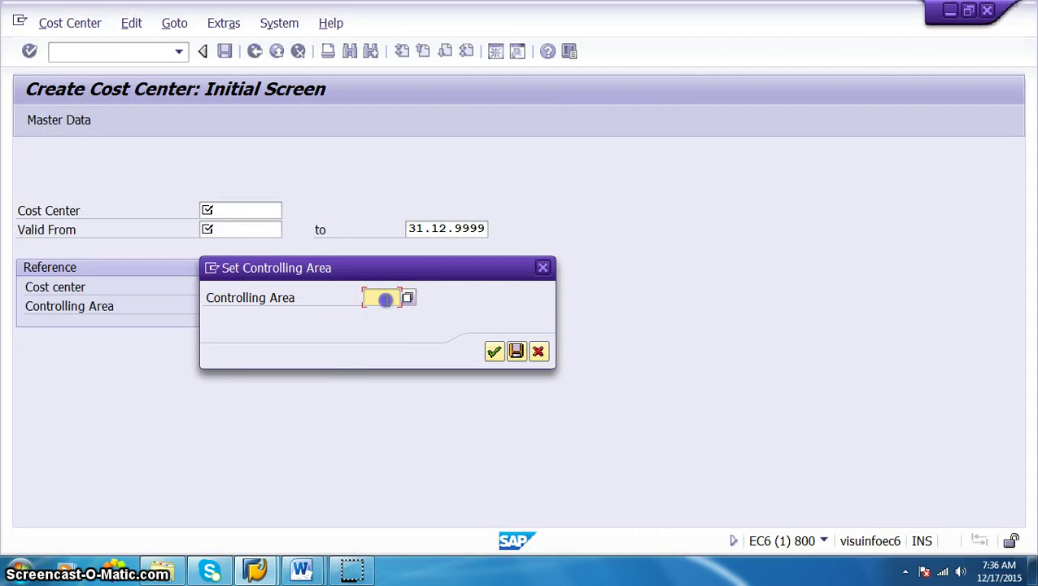
pyautogui.write('vpro')
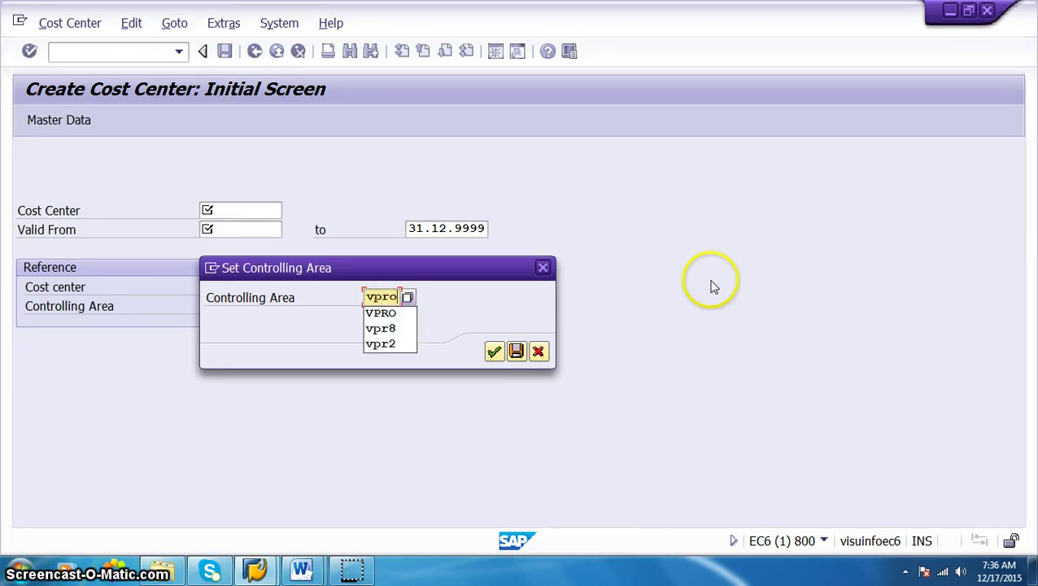
pyautogui.press('Return')
pyautogui.press('Return')
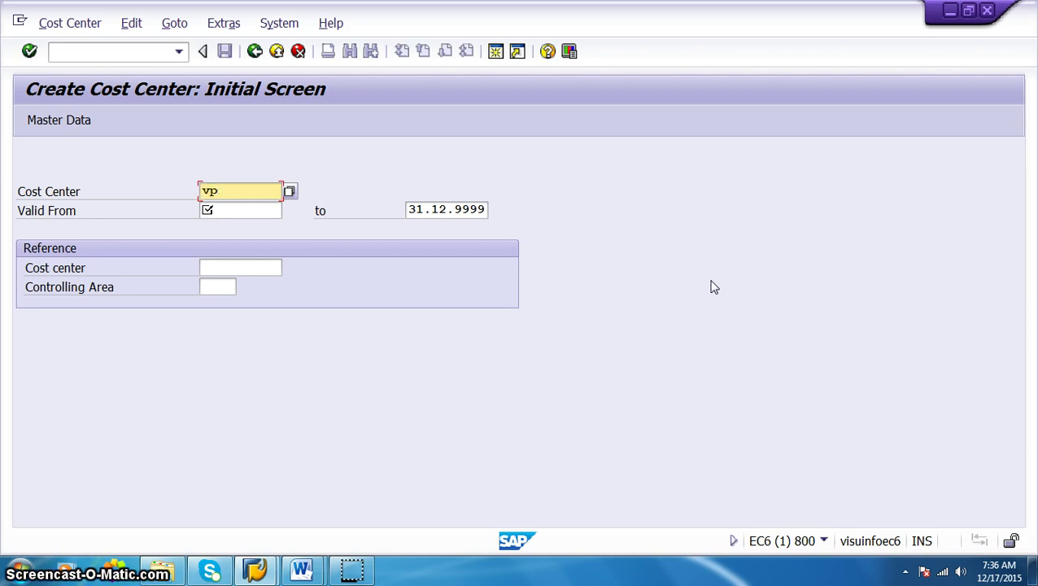
# Try to create cost center VPRO valid from 18.12.2015, without a reference cost center.
pyautogui.press('Tab')
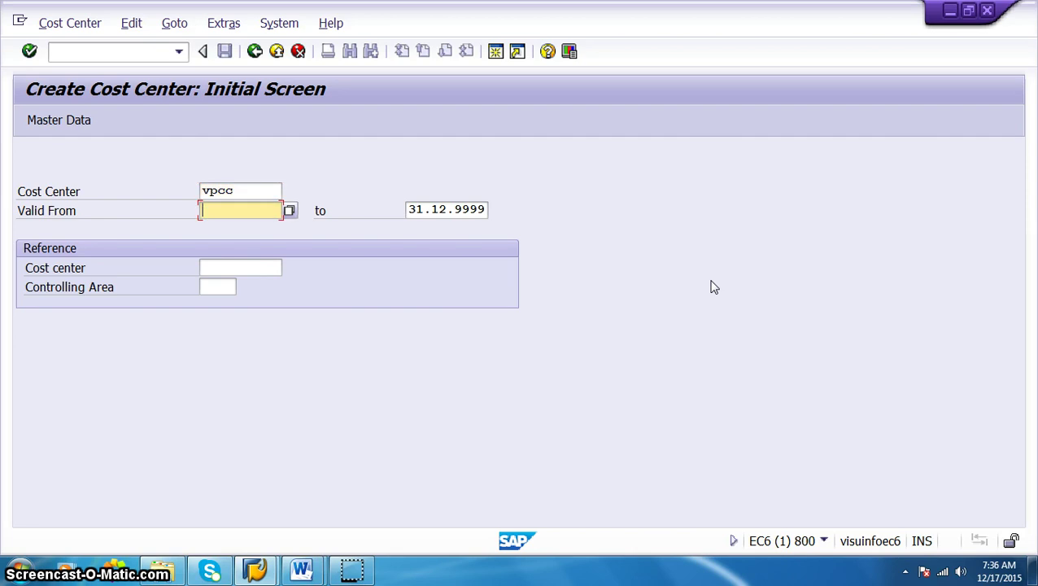
pyautogui.hotkey('shift', 'Tab')
pyautogui.write('vpro')
pyautogui.press('Tab')
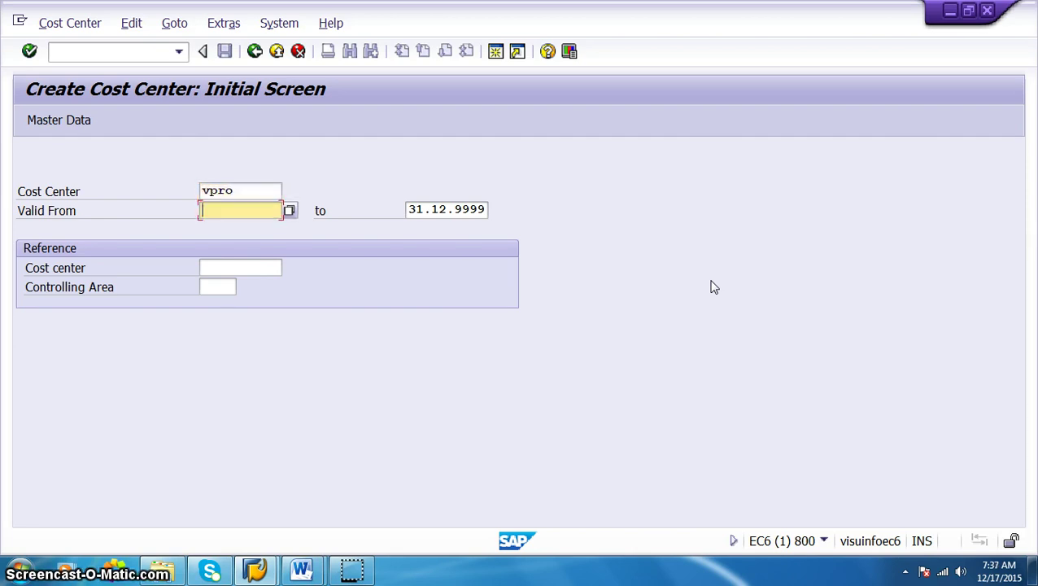
pyautogui.press('F4')
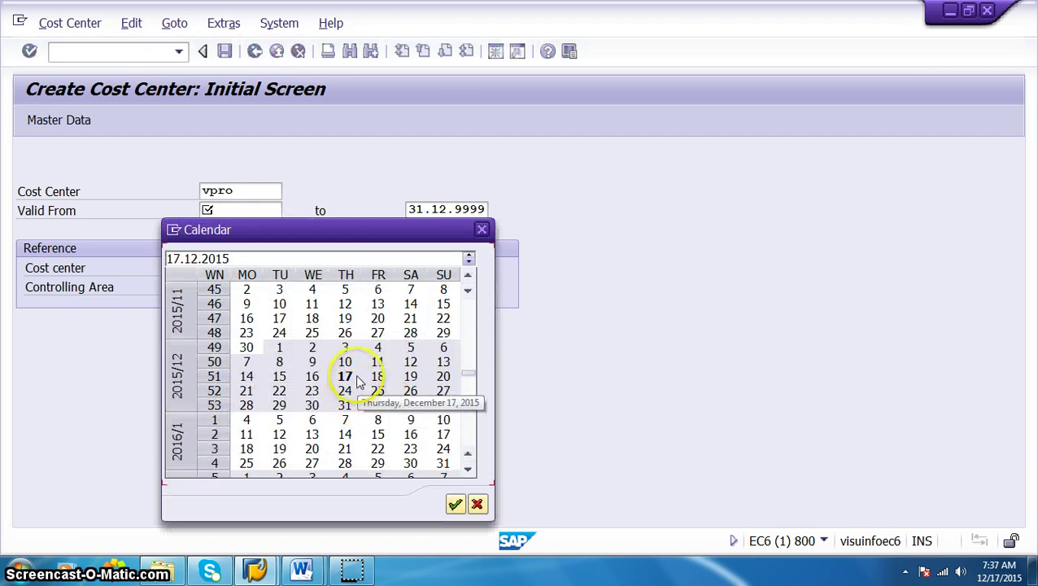
pyautogui.doubleClick(378, 376)
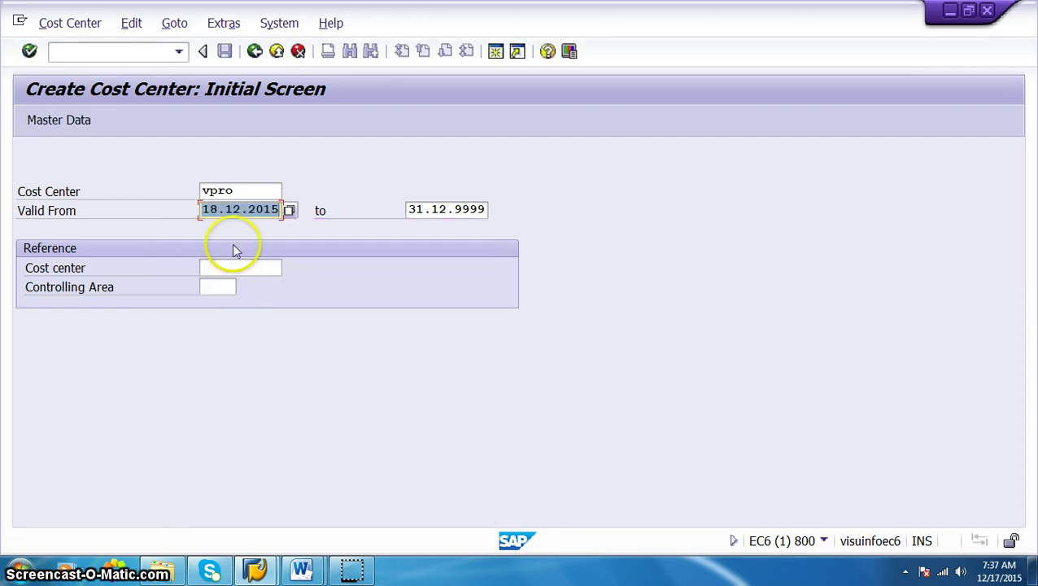
pyautogui.click(227, 268)
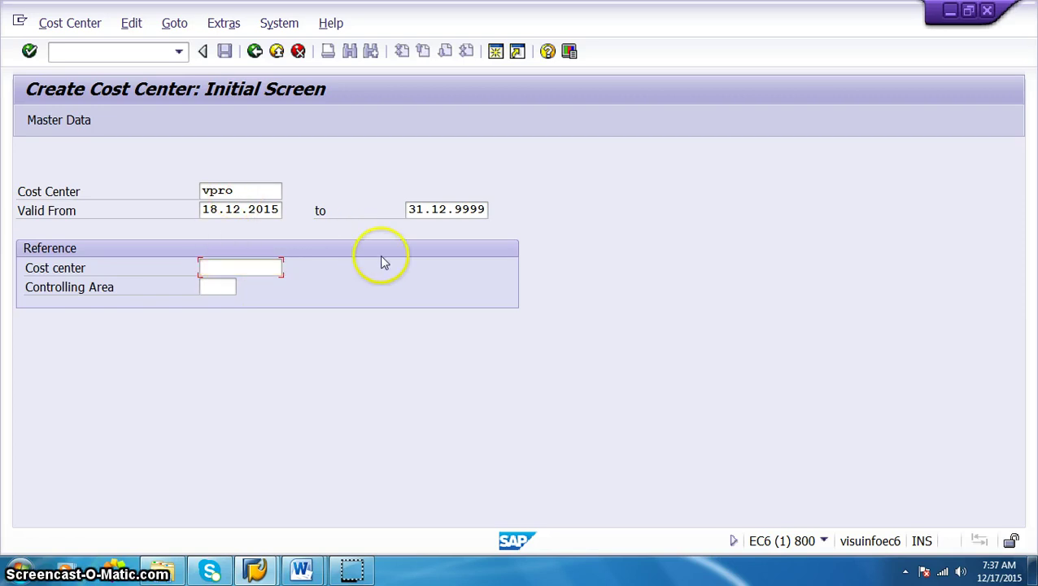
pyautogui.press('Return')
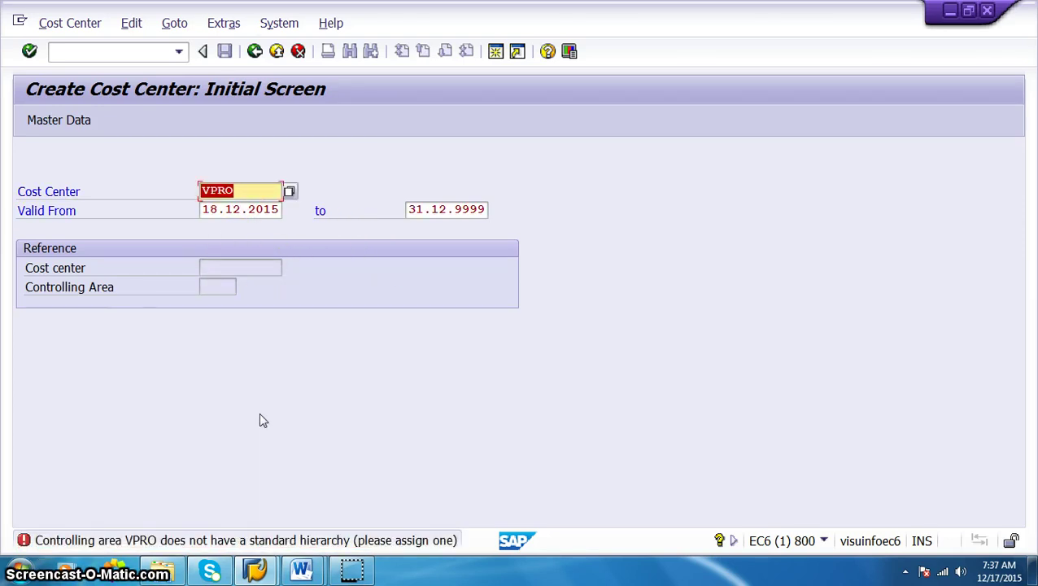
# Resubmit the cost center VPRO entry and leave cost center creation.
pyautogui.click(262, 198)
pyautogui.press('Return')
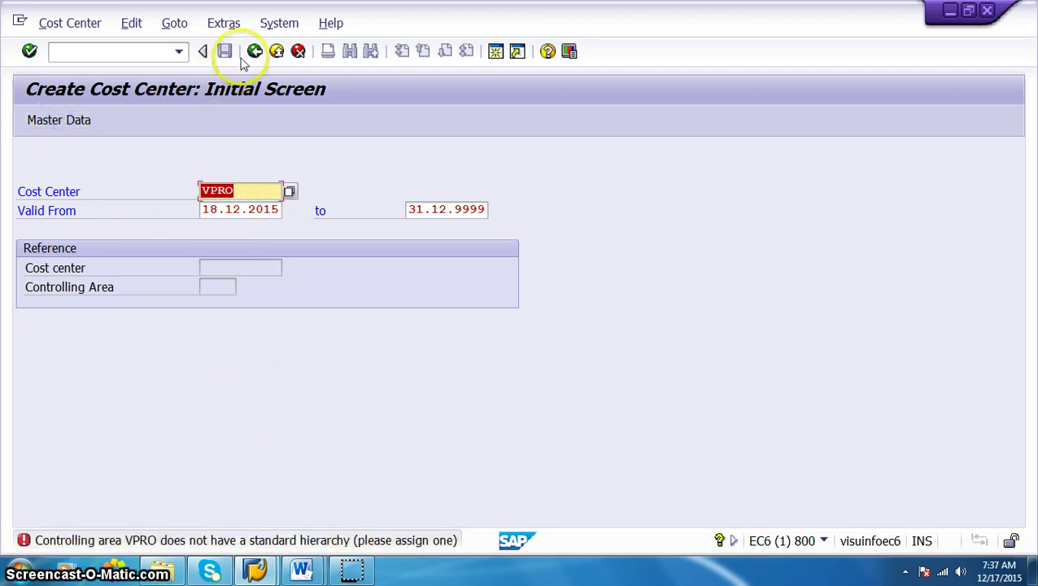
pyautogui.click(70, 23)
pyautogui.click(277, 341)
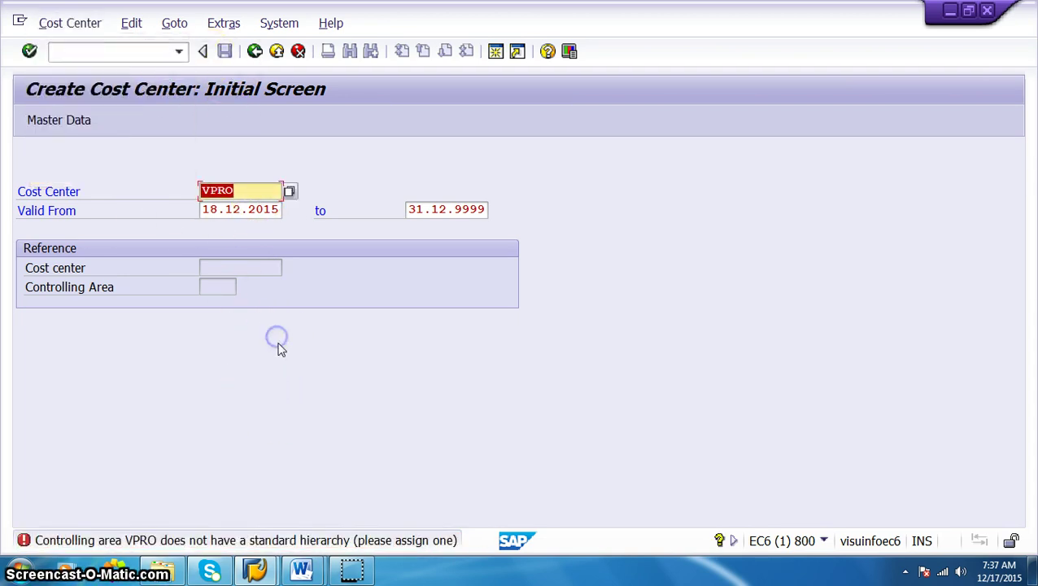
pyautogui.click(987, 10)
pyautogui.click(241, 338)
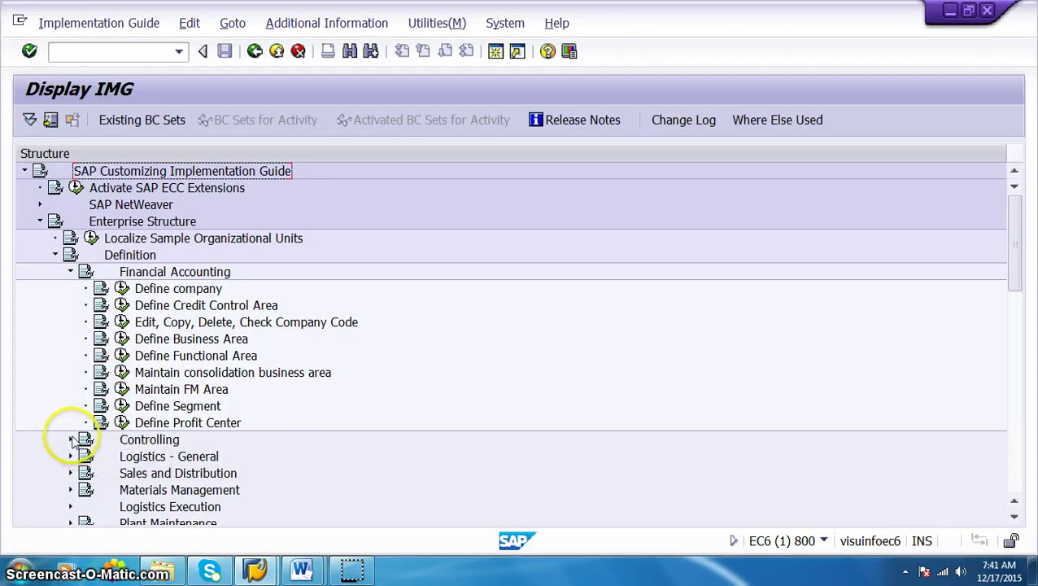
# Expand Controlling under Definition, and expand Financial Accounting under Assignment in the enterprise structure.
pyautogui.click(70, 439)
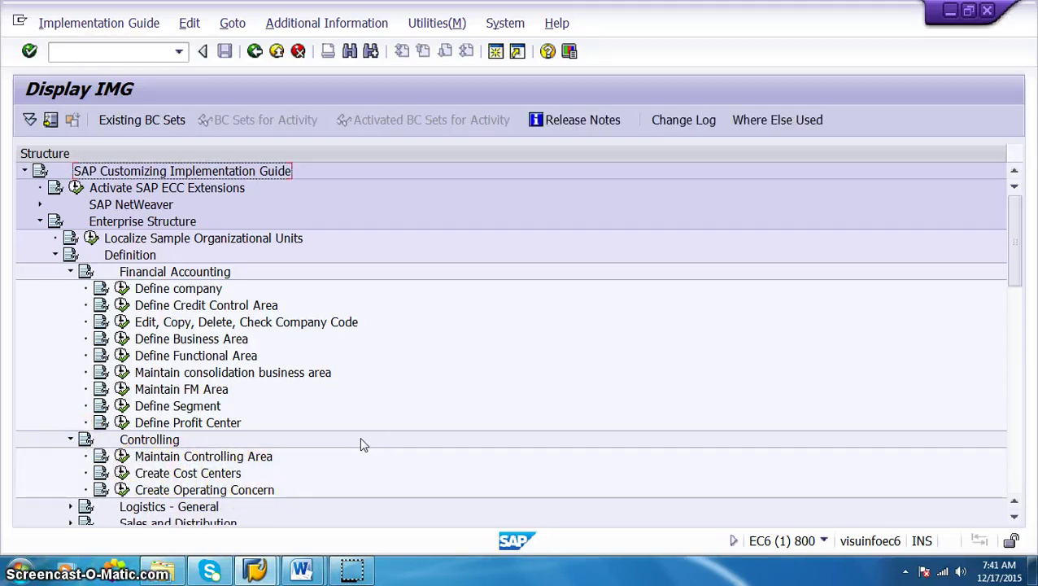
pyautogui.click(203, 424)
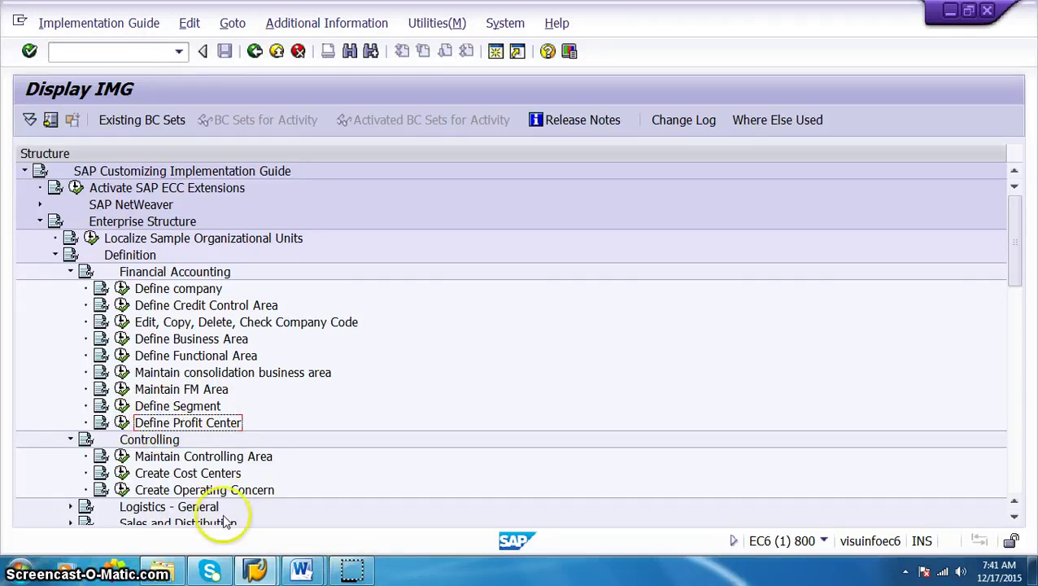
pyautogui.scroll(-4, 220, 427)
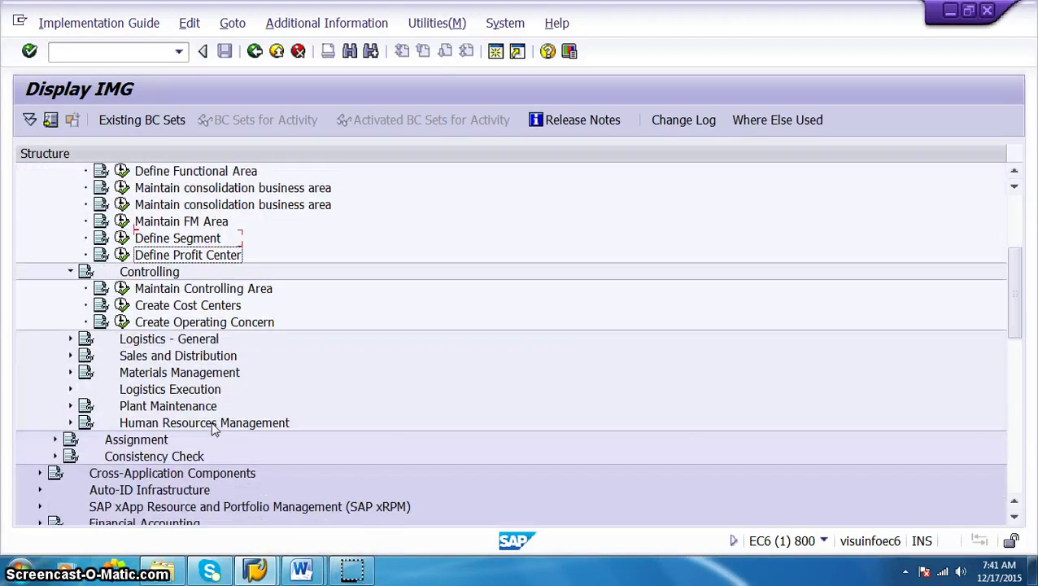
pyautogui.scroll(2, 213, 429)
pyautogui.scroll(-1, 213, 429)
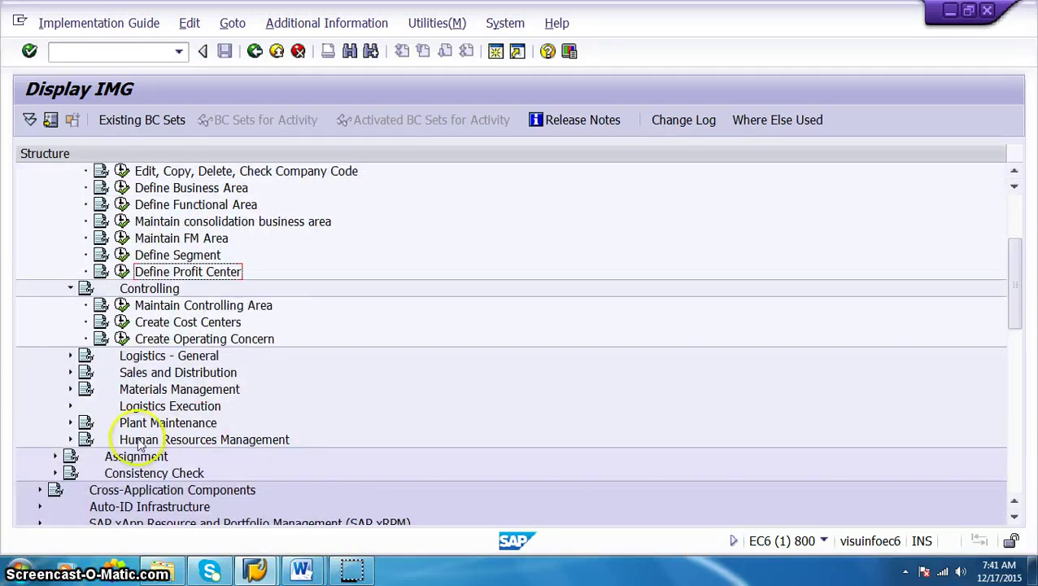
pyautogui.scroll(-2, 89, 415)
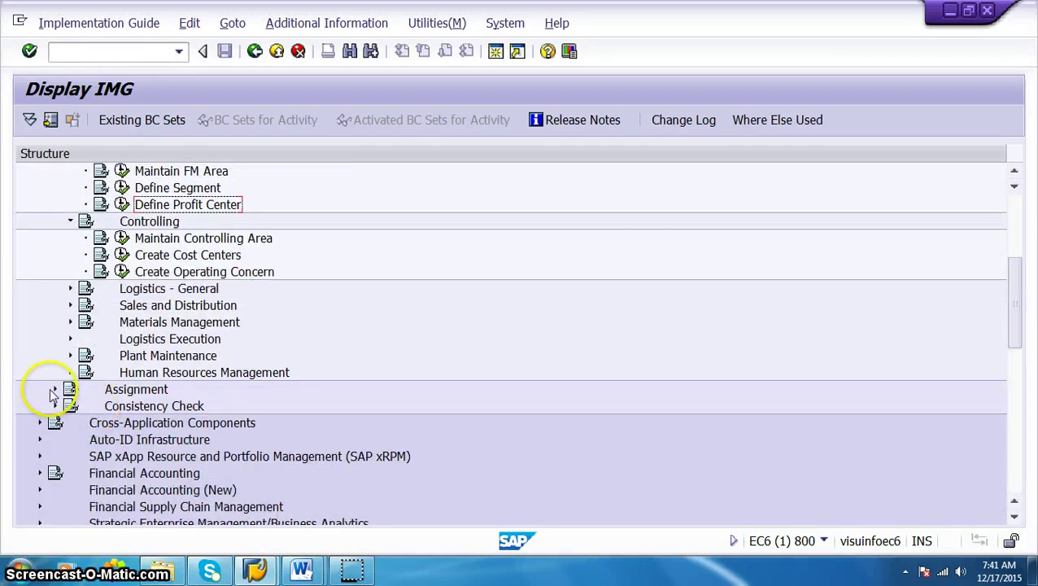
pyautogui.click(55, 390)
pyautogui.click(70, 373)
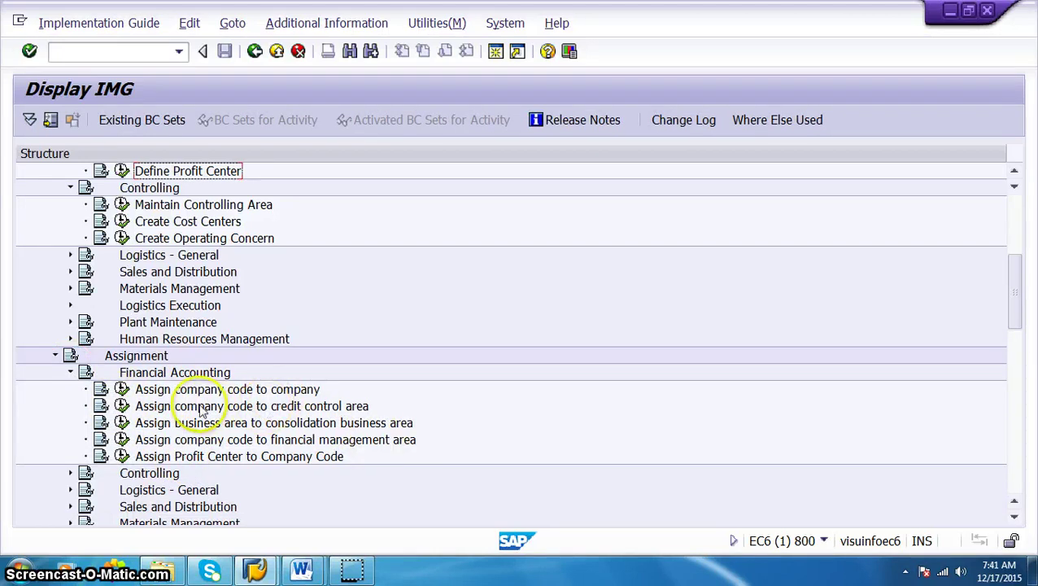
# Open Assign company code to credit control area and position the list at company code VPRO.
pyautogui.click(122, 406)
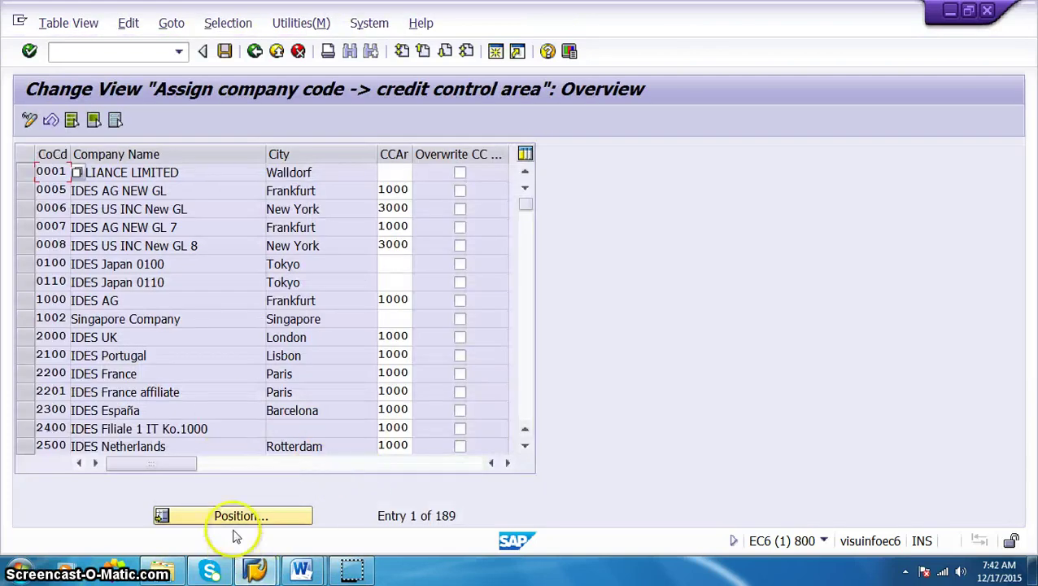
pyautogui.click(236, 515)
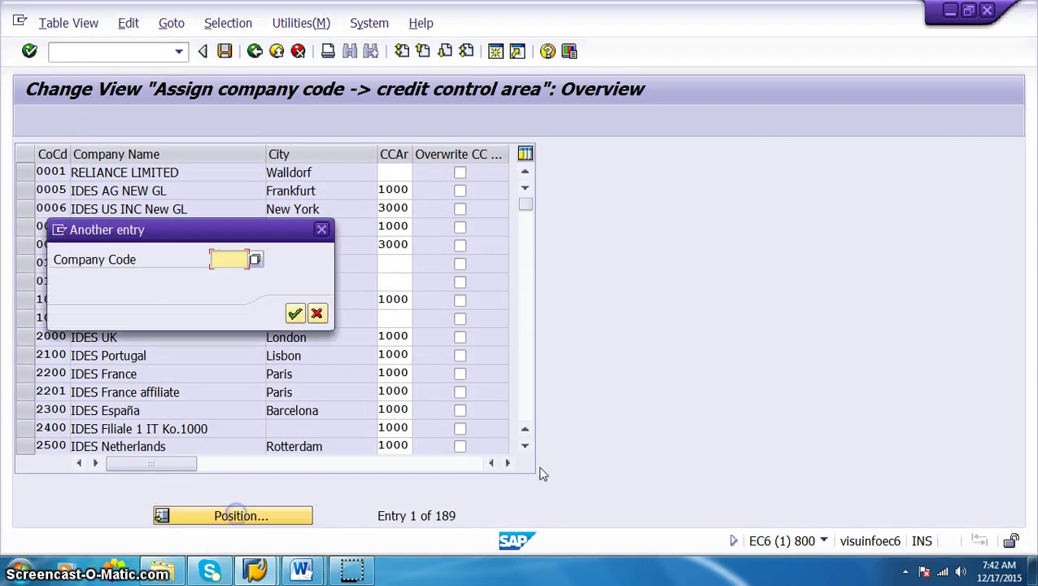
pyautogui.write('vpro')
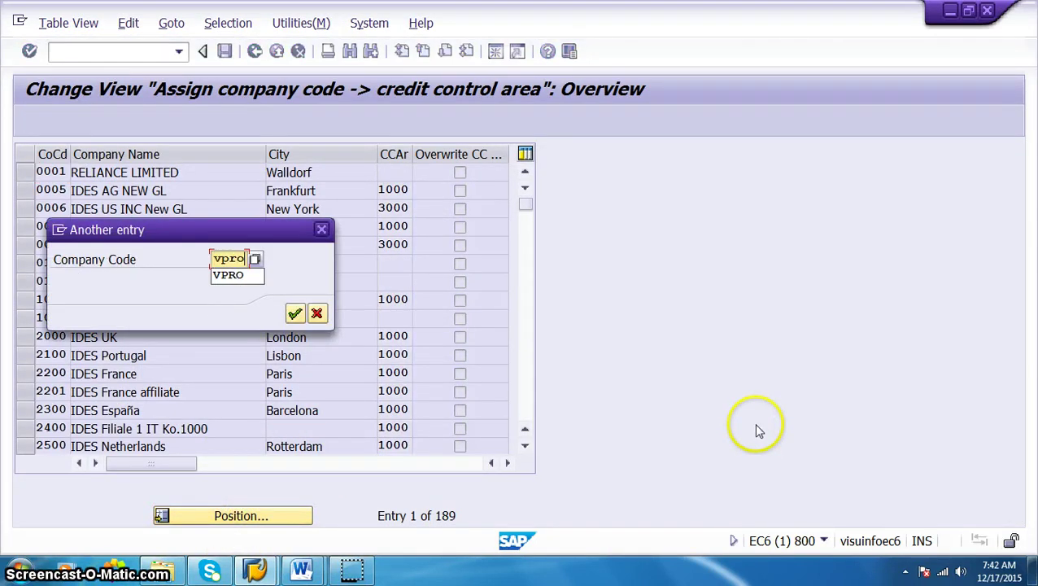
pyautogui.press('Return')
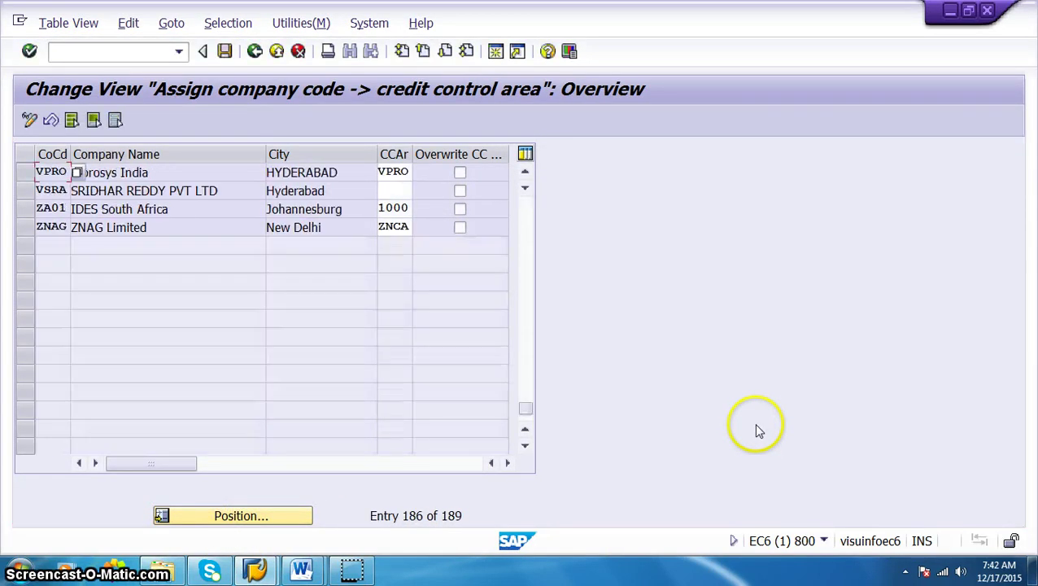
# Choose credit control area VPR1 for company code VPRO from the list of possible entries.
pyautogui.click(396, 174)
pyautogui.click(418, 173)
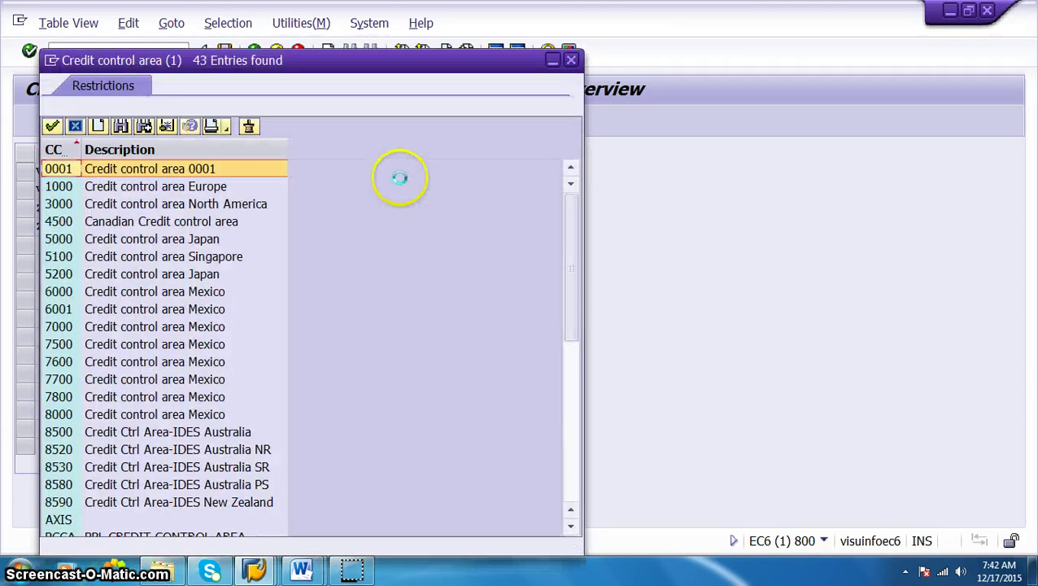
pyautogui.scroll(-8, 102, 307)
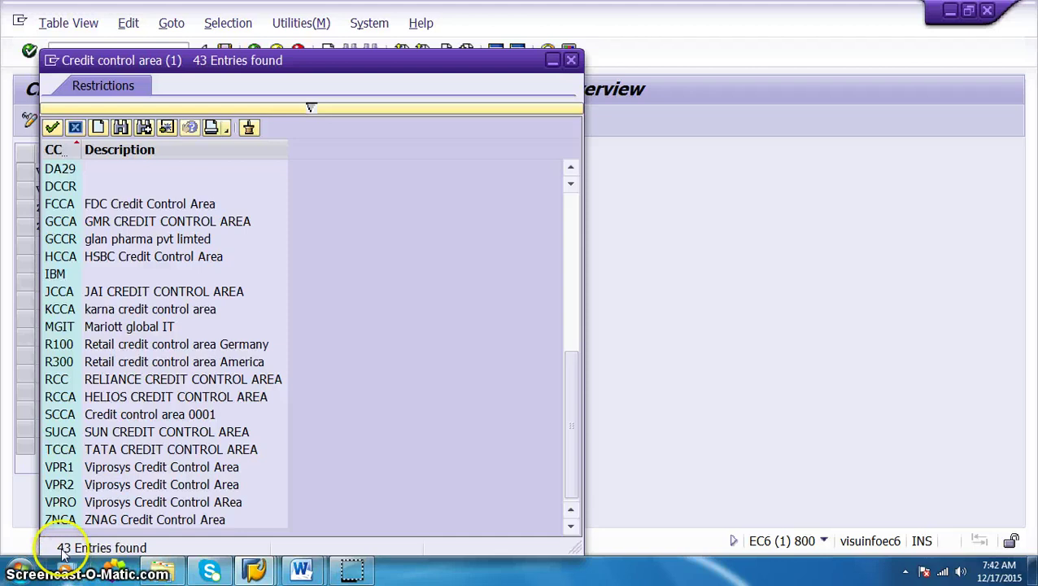
pyautogui.click(71, 482)
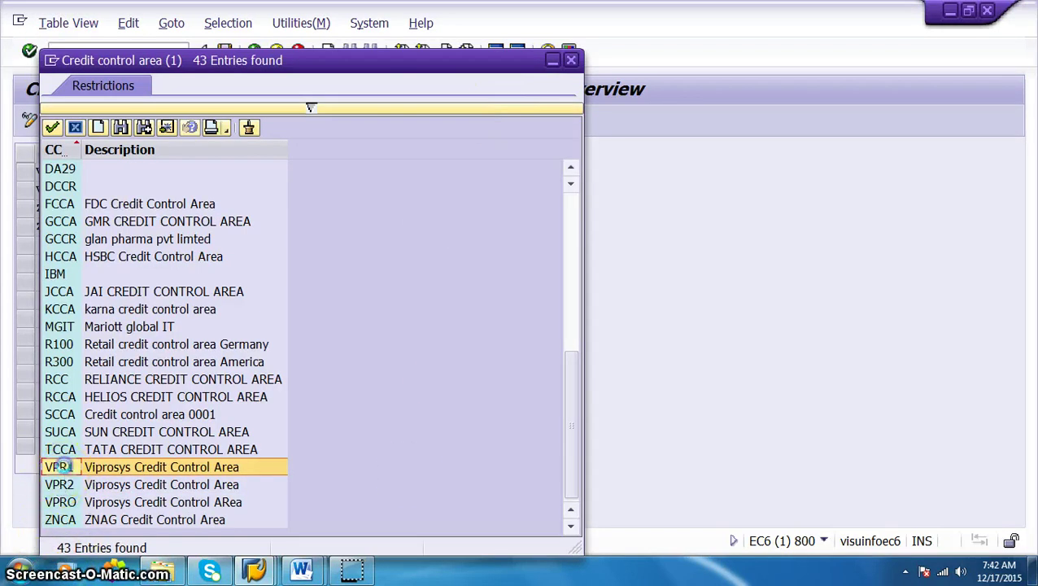
pyautogui.doubleClick(59, 466)
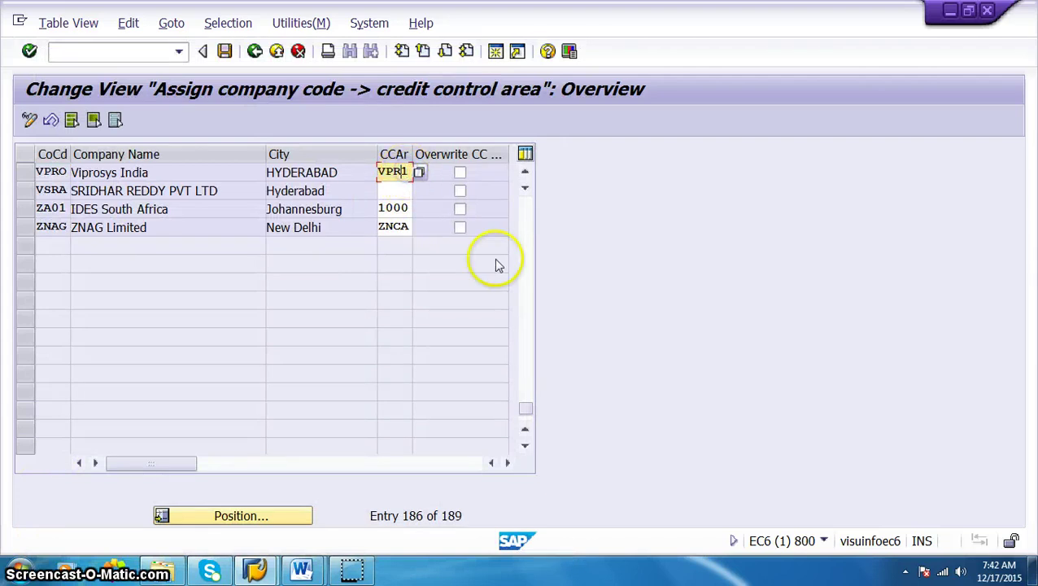
# Set the credit control area of company code VPRO to VPRO, save it under the proposed customizing request and leave the assignment view.
pyautogui.press('BackSpace')
pyautogui.write('0')
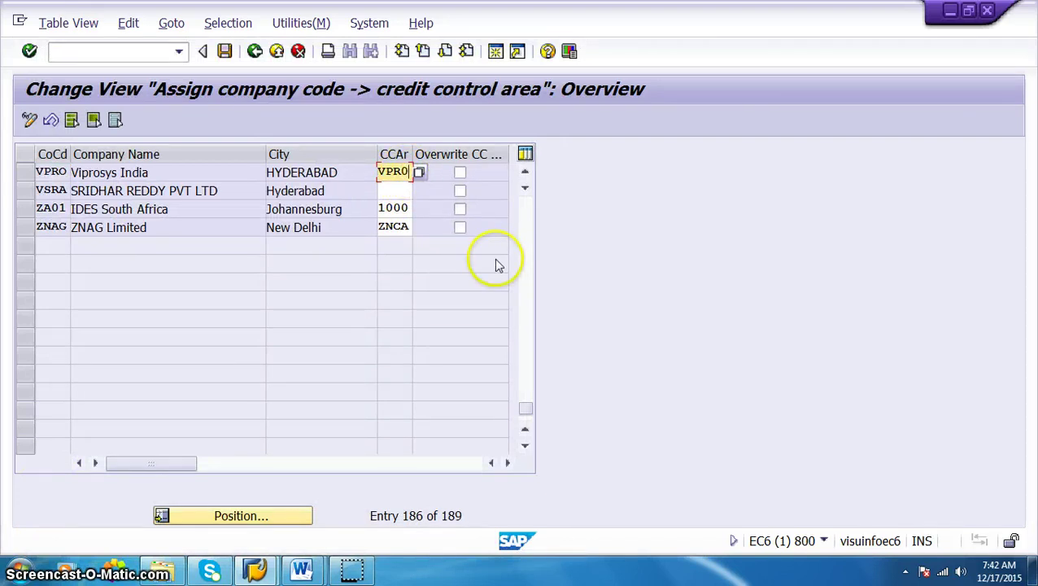
pyautogui.press('BackSpace')
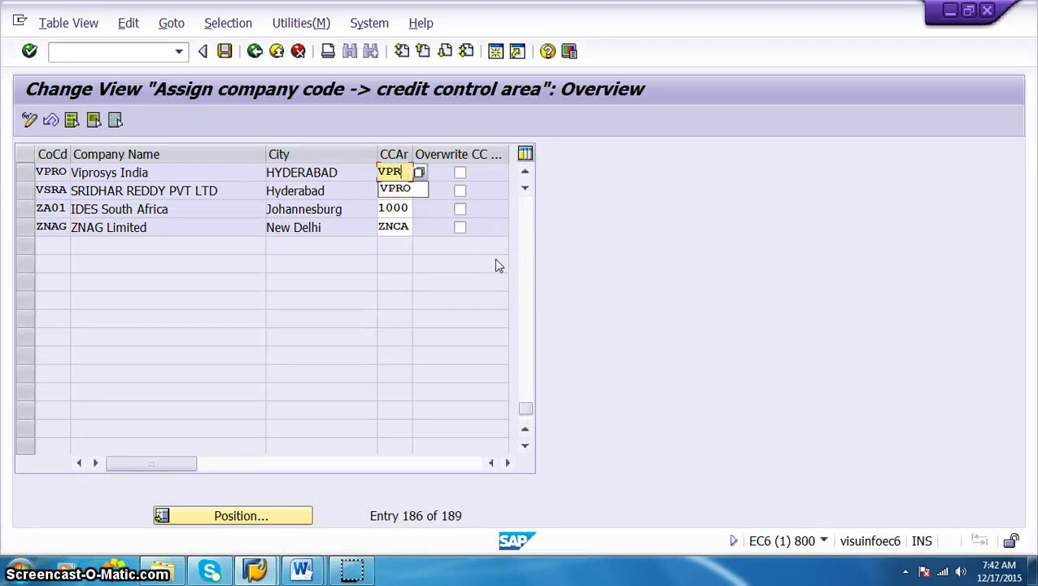
pyautogui.write('o')
pyautogui.press('Return')
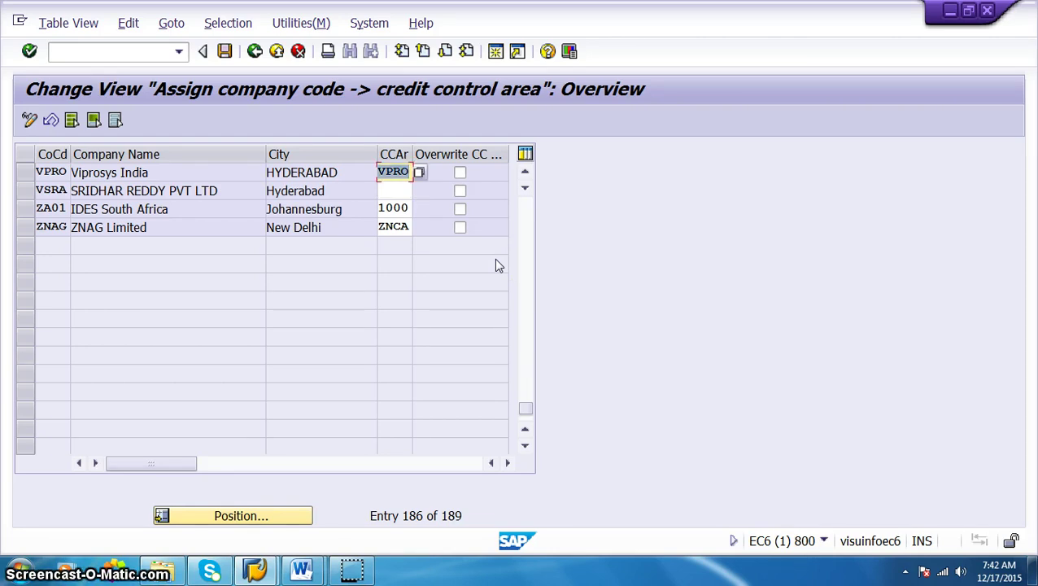
pyautogui.click(226, 52)
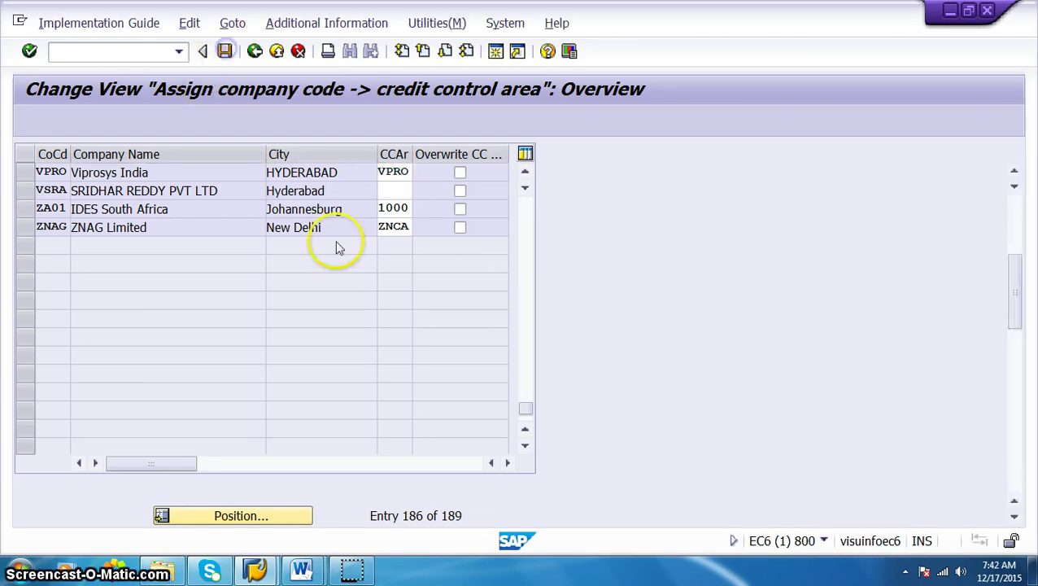
pyautogui.click(343, 314)
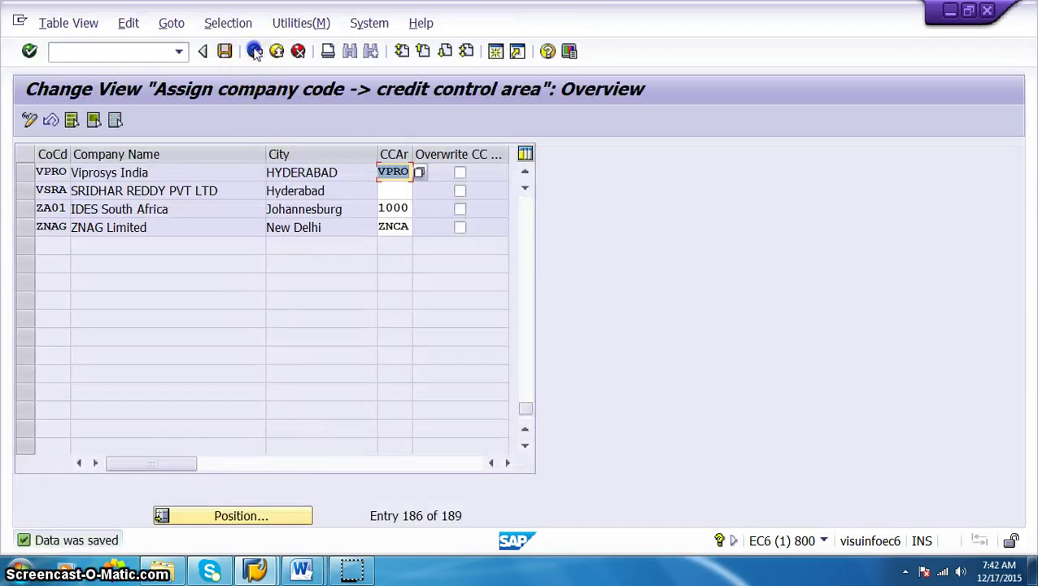
pyautogui.click(255, 51)
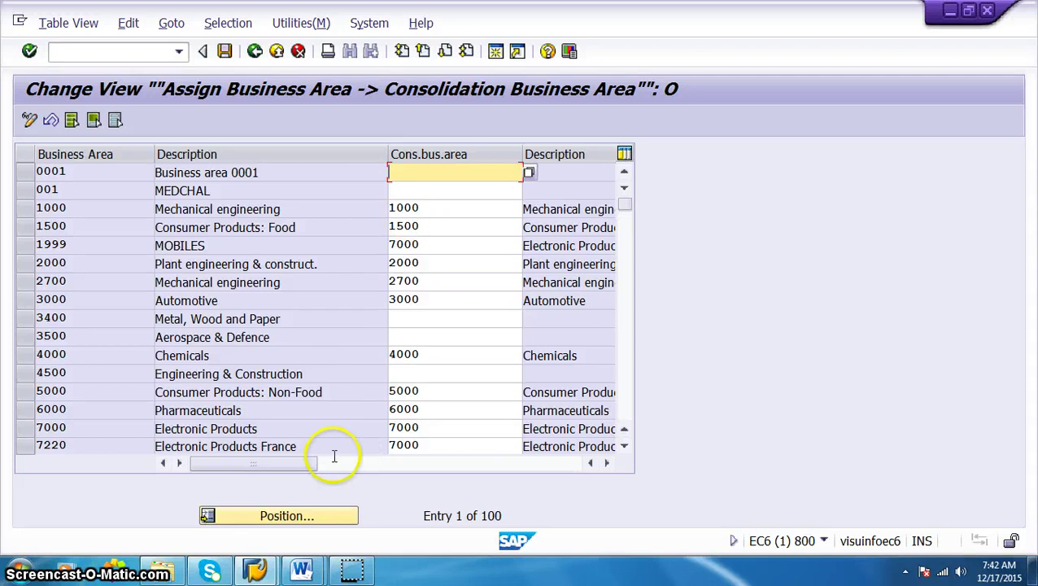
# Position the business area list at VPR5 and assign it consolidation business area VPRG.
pyautogui.click(308, 515)
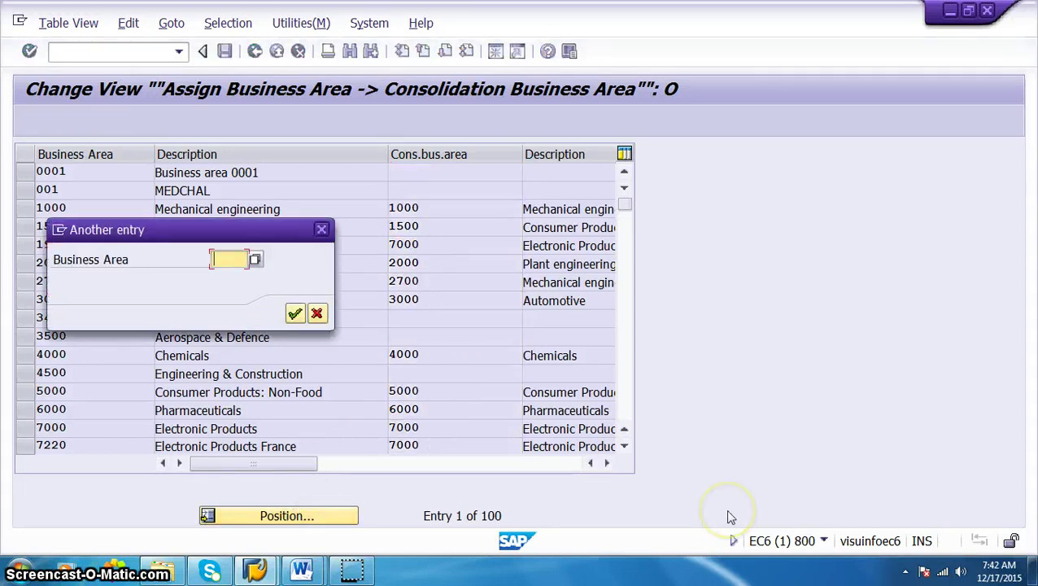
pyautogui.write('vpr')
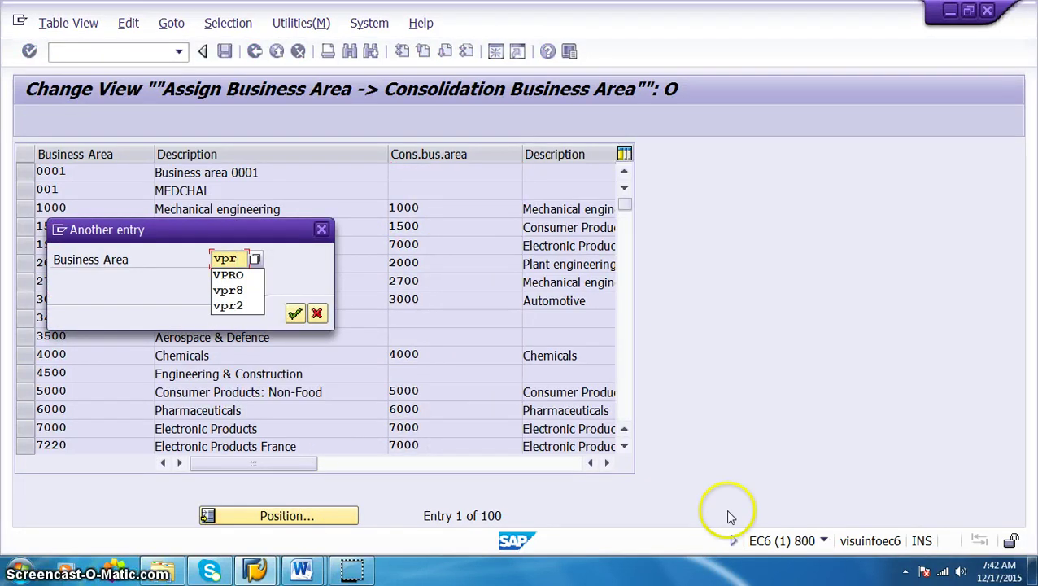
pyautogui.write('5')
pyautogui.press('Return')
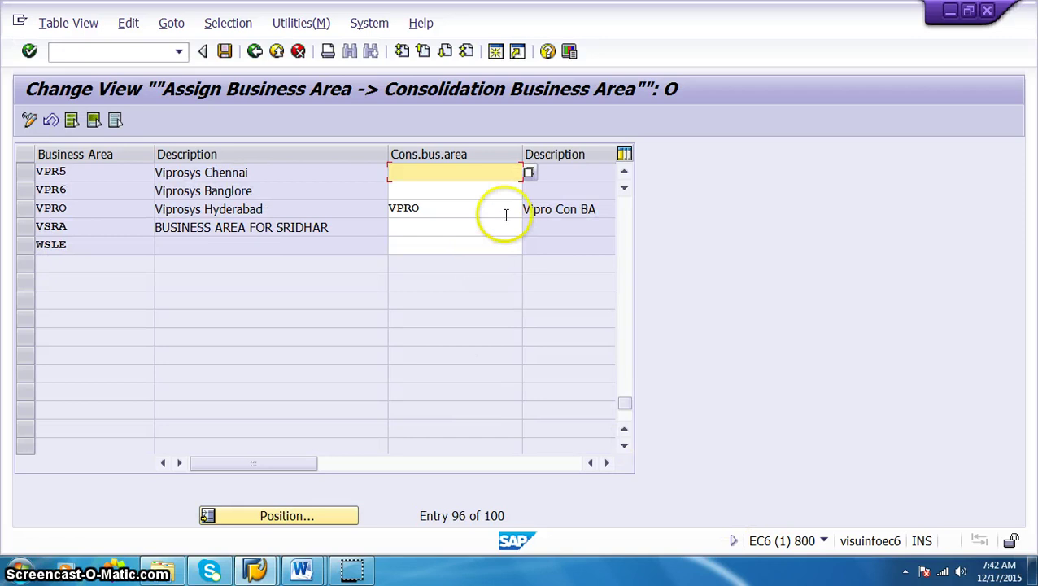
pyautogui.click(529, 173)
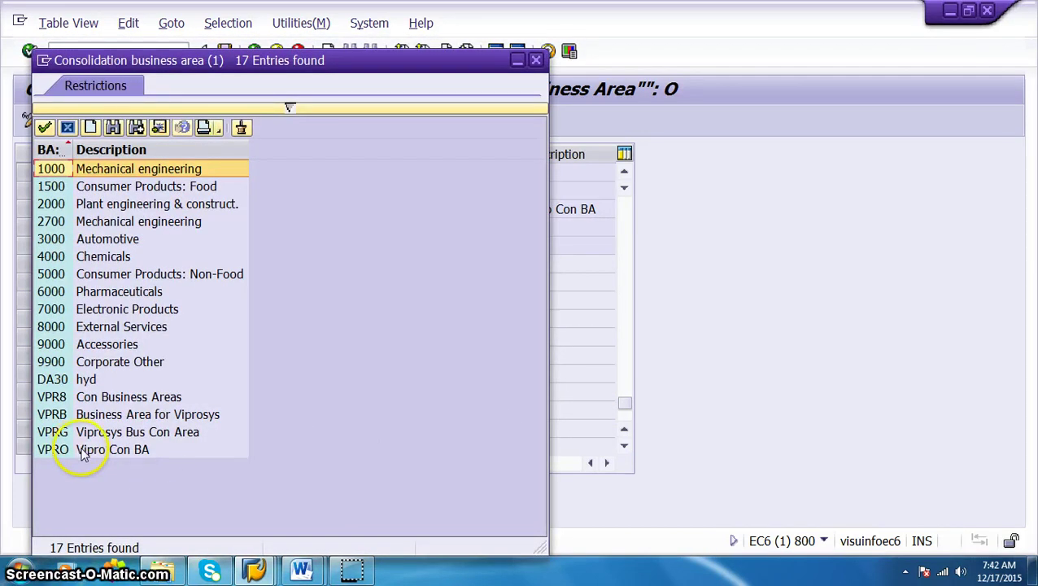
pyautogui.click(53, 432)
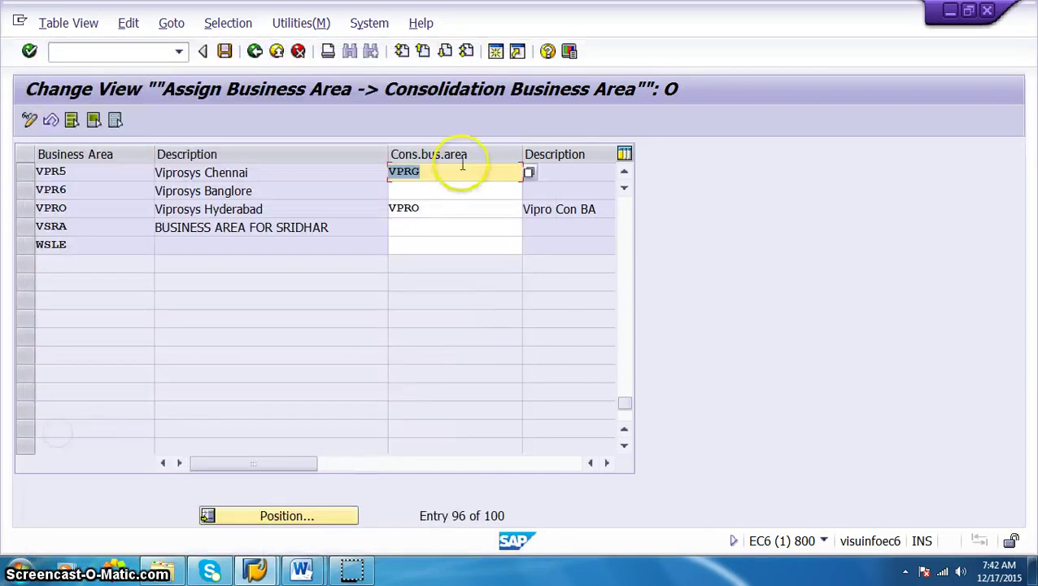
# Assign consolidation business area VPRG to business area VPR6, Viprosys Banglore.
pyautogui.click(436, 193)
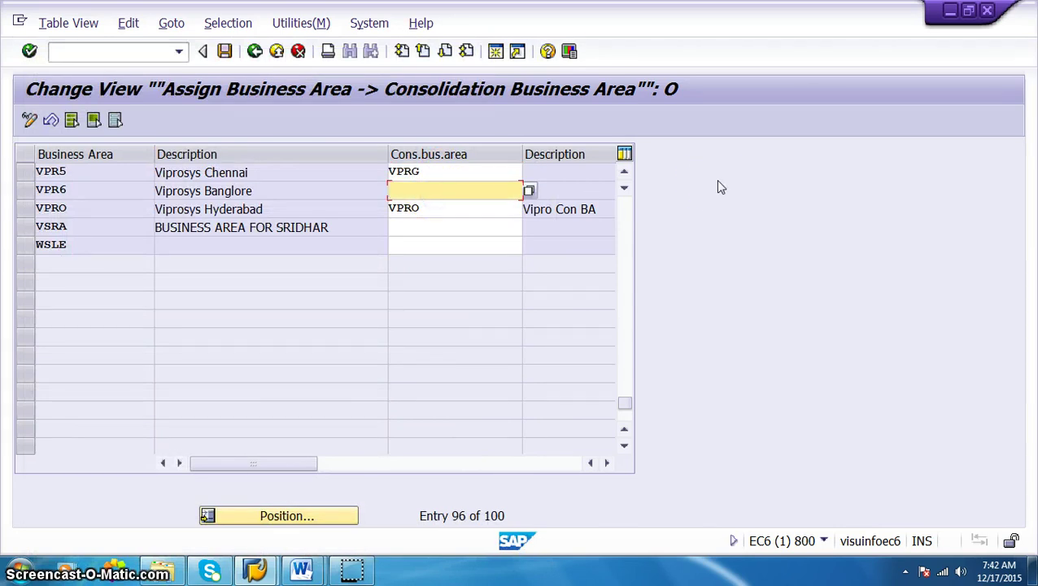
pyautogui.write('vv')
pyautogui.press('BackSpace')
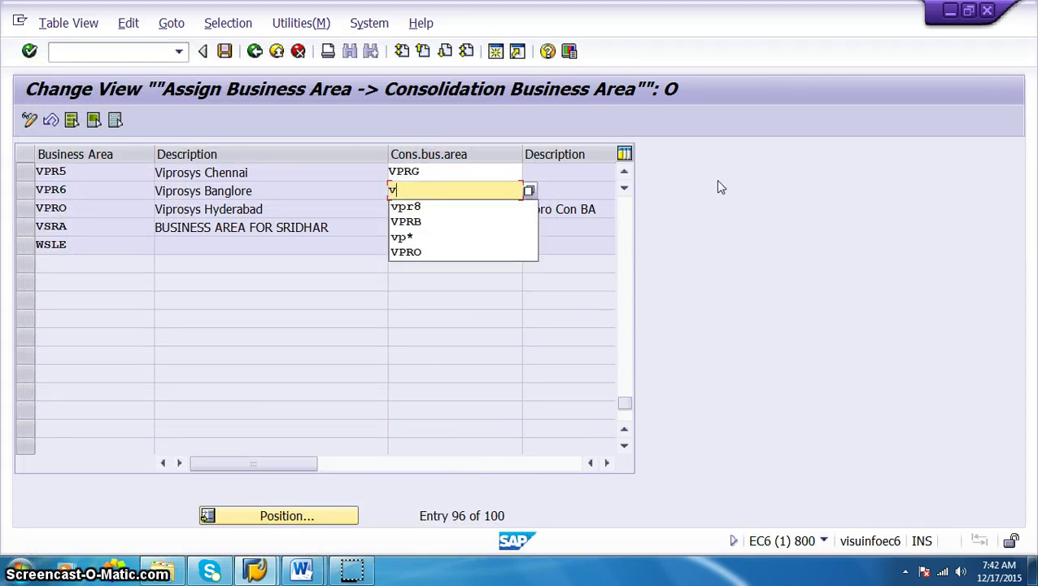
pyautogui.write('prg')
pyautogui.press('Return')
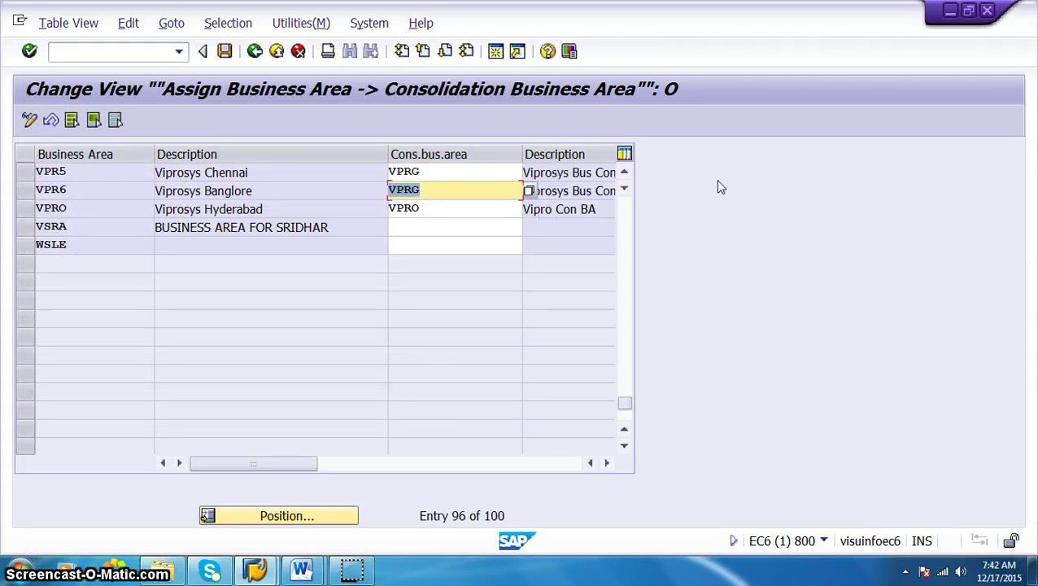
# Save the business area assignments under the customizing request New Req for Viprosys and return to the IMG structure.
pyautogui.click(224, 52)
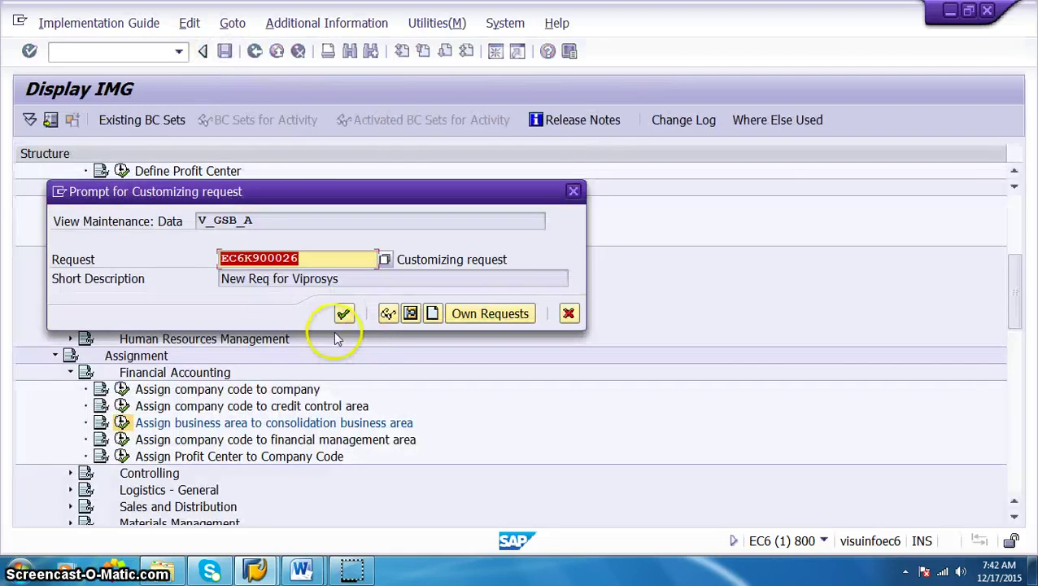
pyautogui.click(343, 313)
pyautogui.scroll(4, 314, 444)
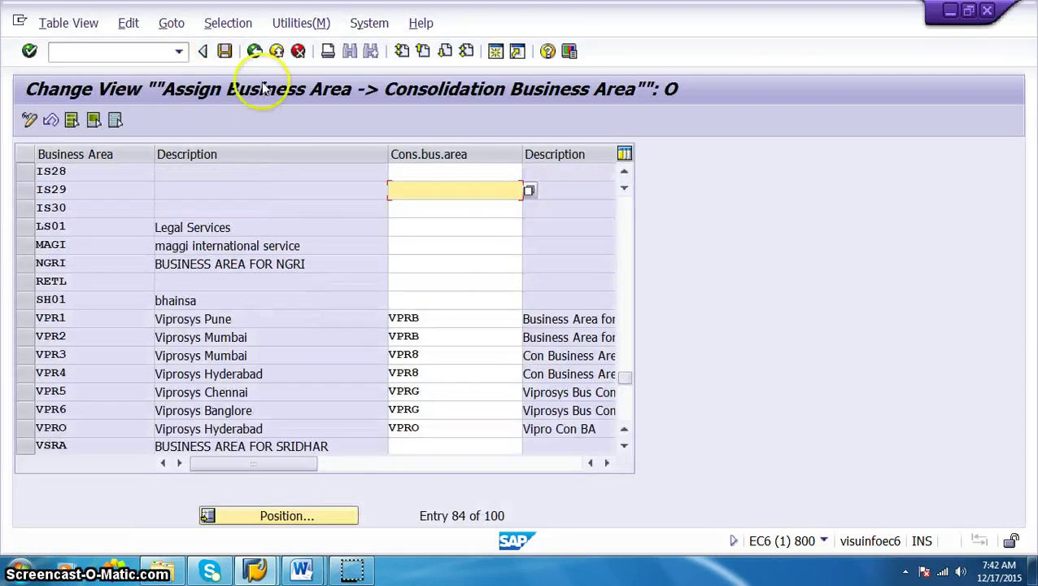
pyautogui.click(255, 52)
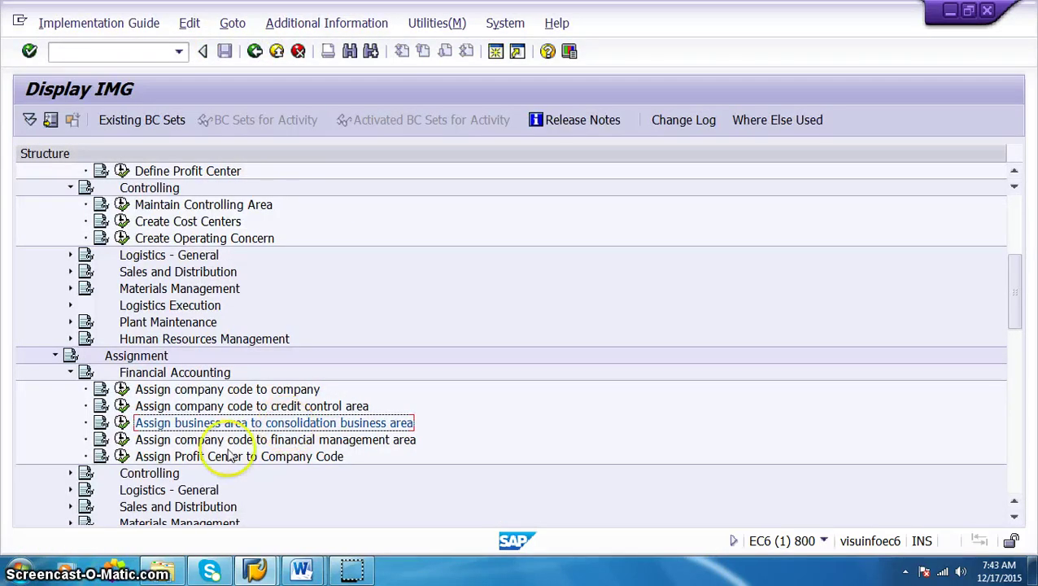
# Open Assign company code to financial management area and position the list at company code VPRO.
pyautogui.scroll(-1, 309, 444)
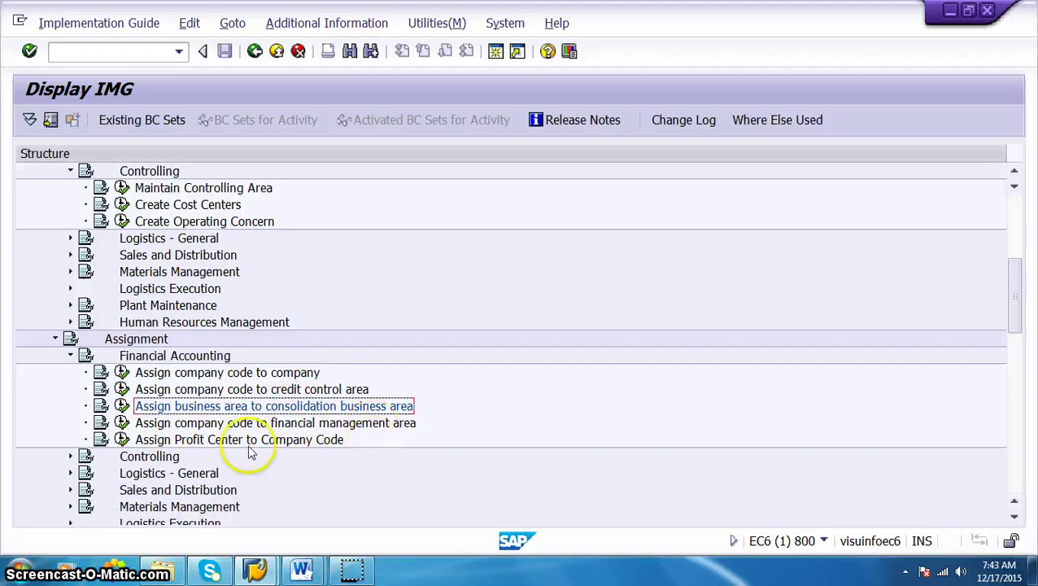
pyautogui.click(122, 421)
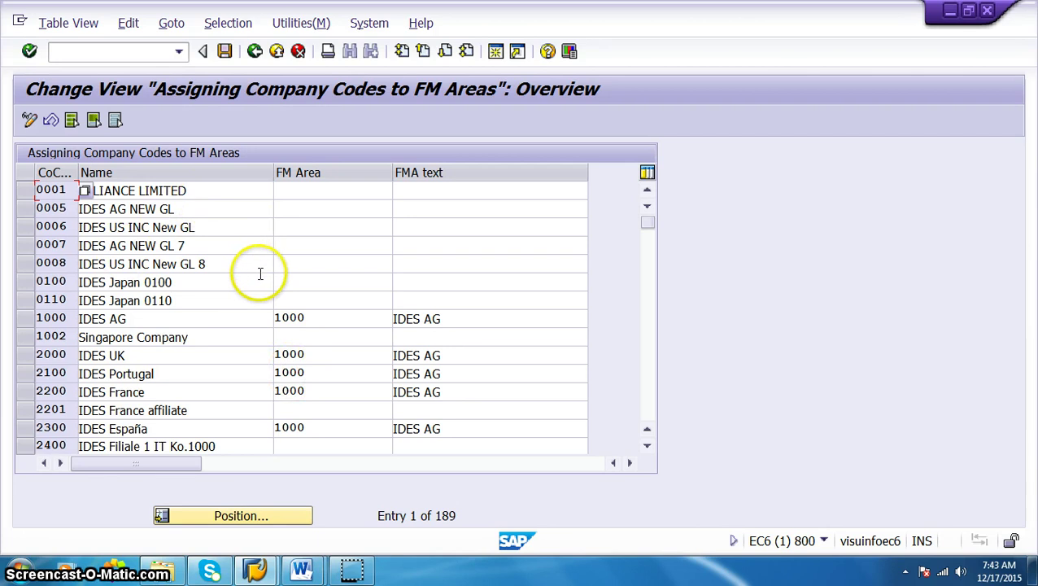
pyautogui.scroll(-5, 237, 305)
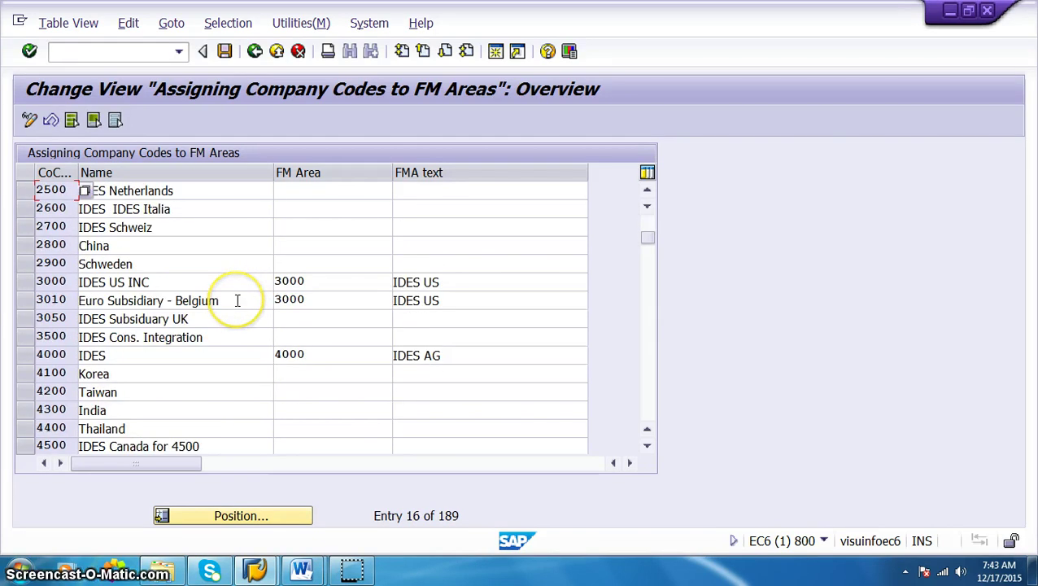
pyautogui.scroll(-18, 237, 301)
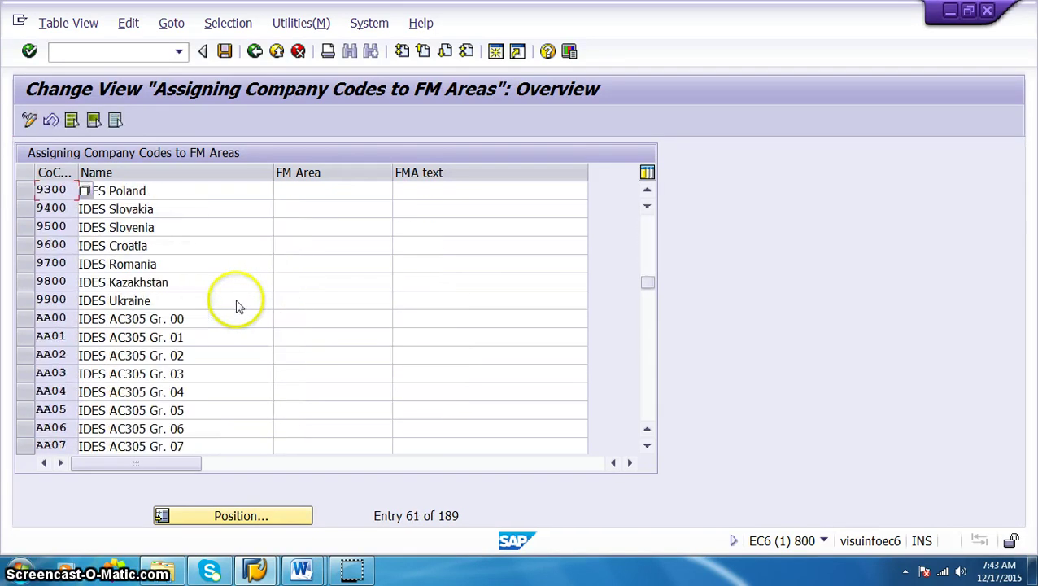
pyautogui.scroll(-6, 237, 305)
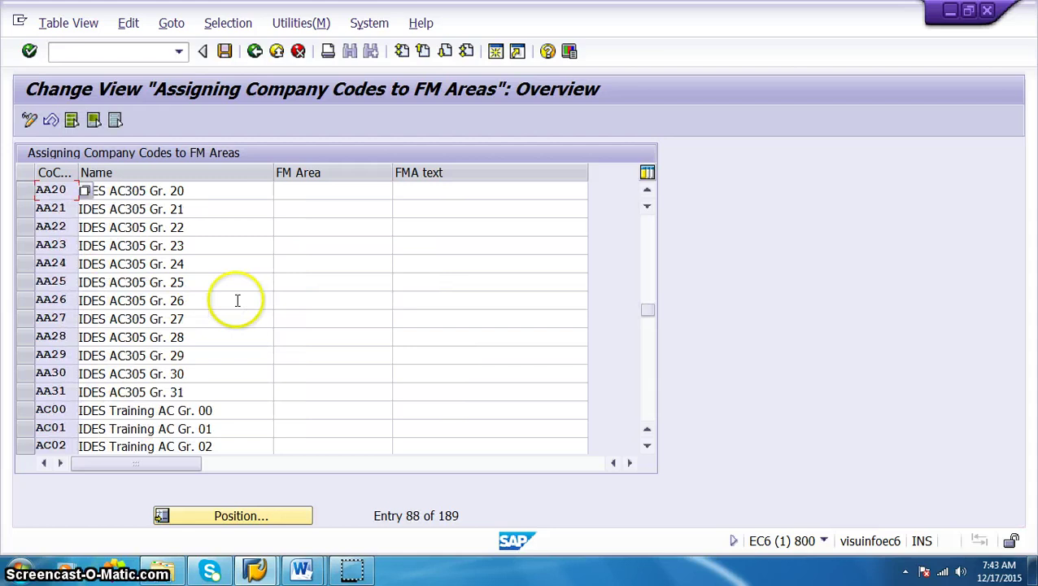
pyautogui.scroll(6, 237, 305)
pyautogui.scroll(20, 237, 304)
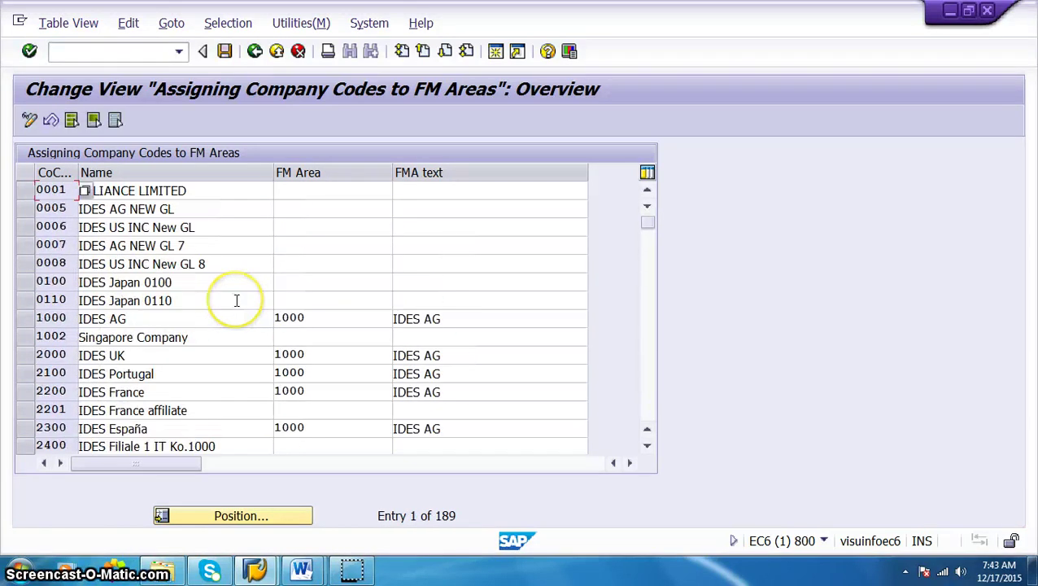
pyautogui.click(269, 514)
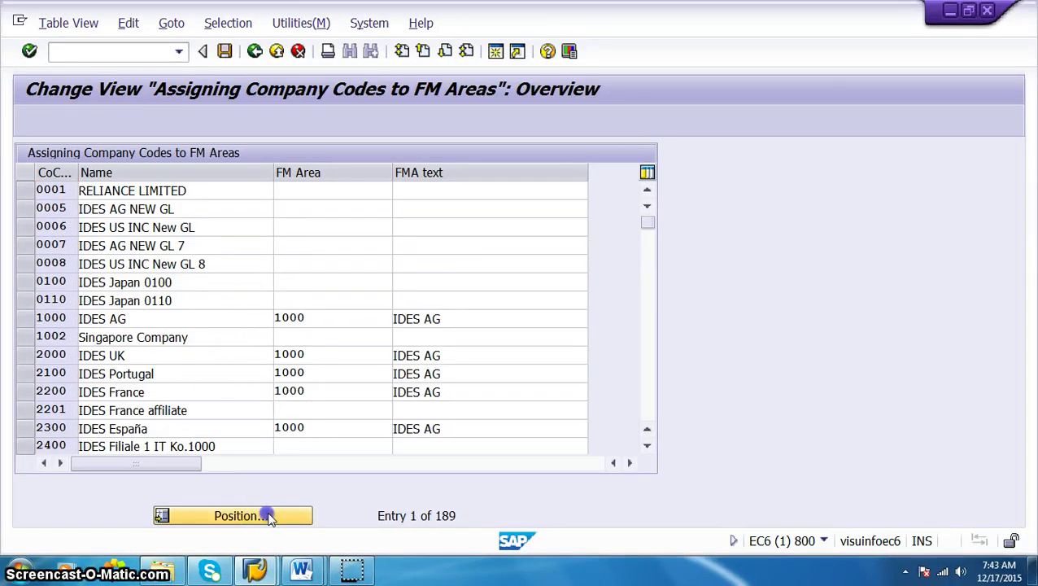
pyautogui.write('vpro')
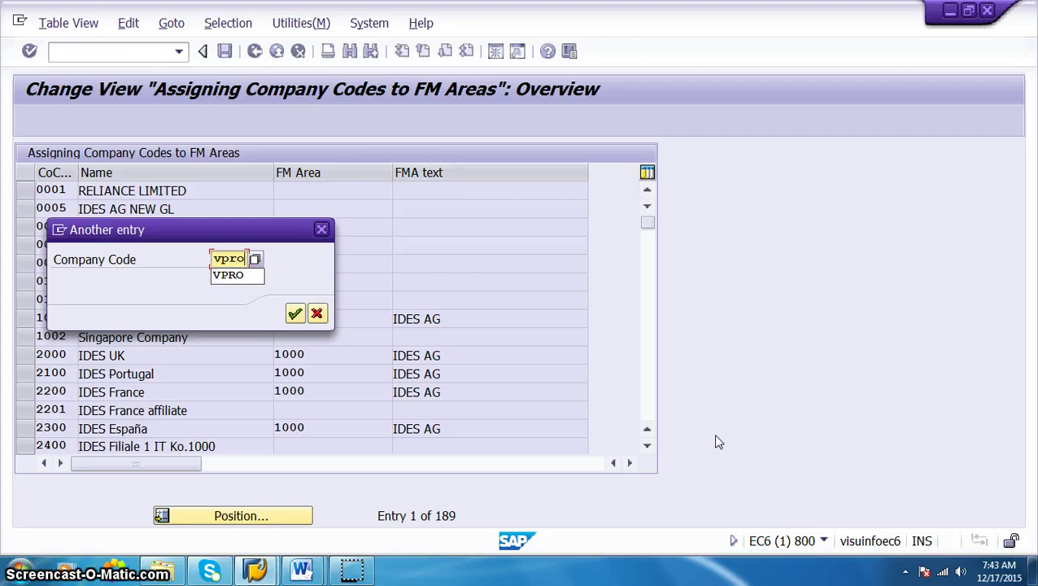
pyautogui.press('Return')
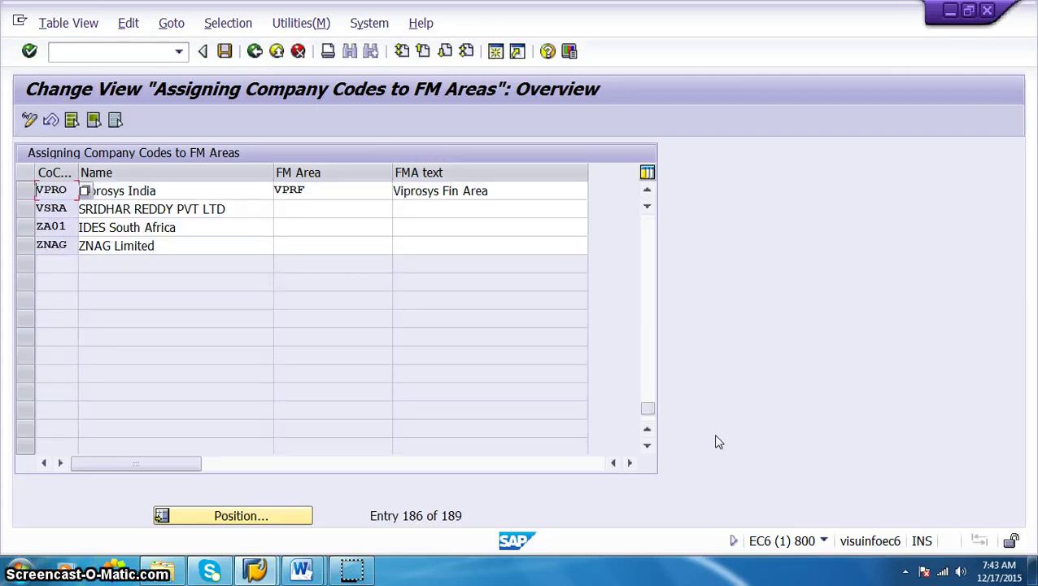
# Assign financial management area VPR9 to company code VPRO and save the assignment.
pyautogui.click(336, 205)
pyautogui.click(384, 198)
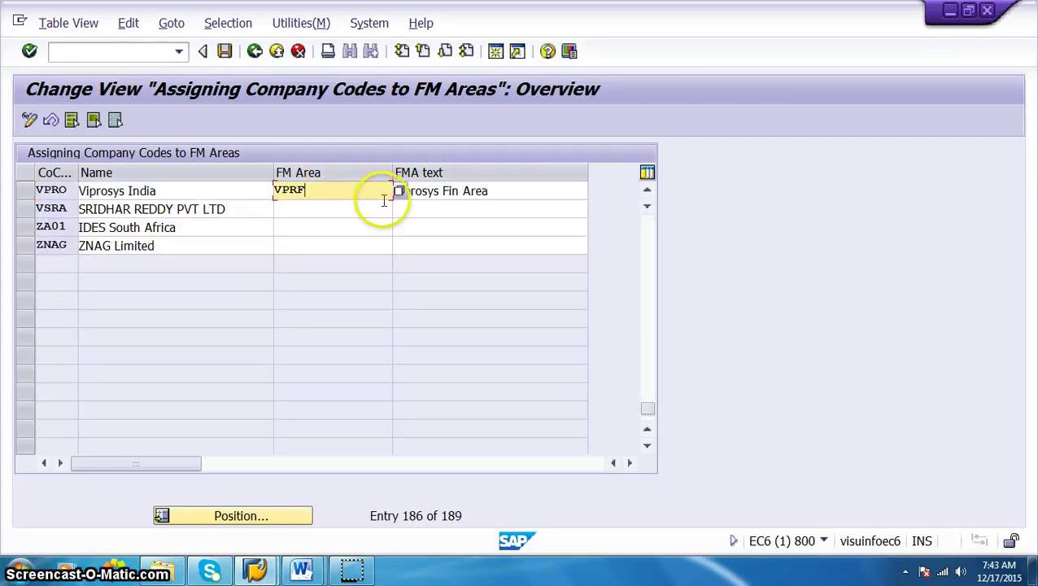
pyautogui.press('Return')
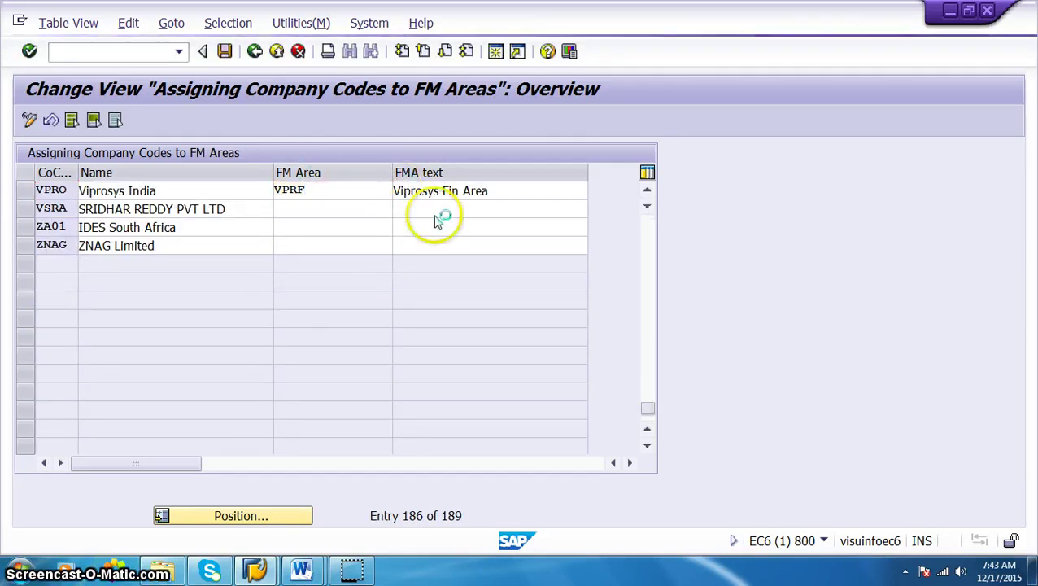
pyautogui.press('F4')
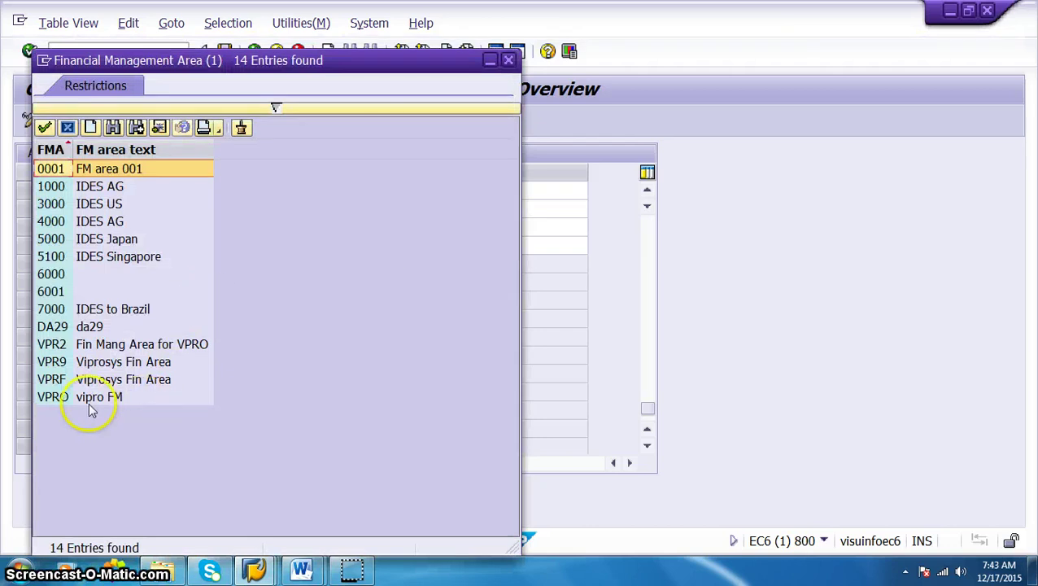
pyautogui.click(52, 362)
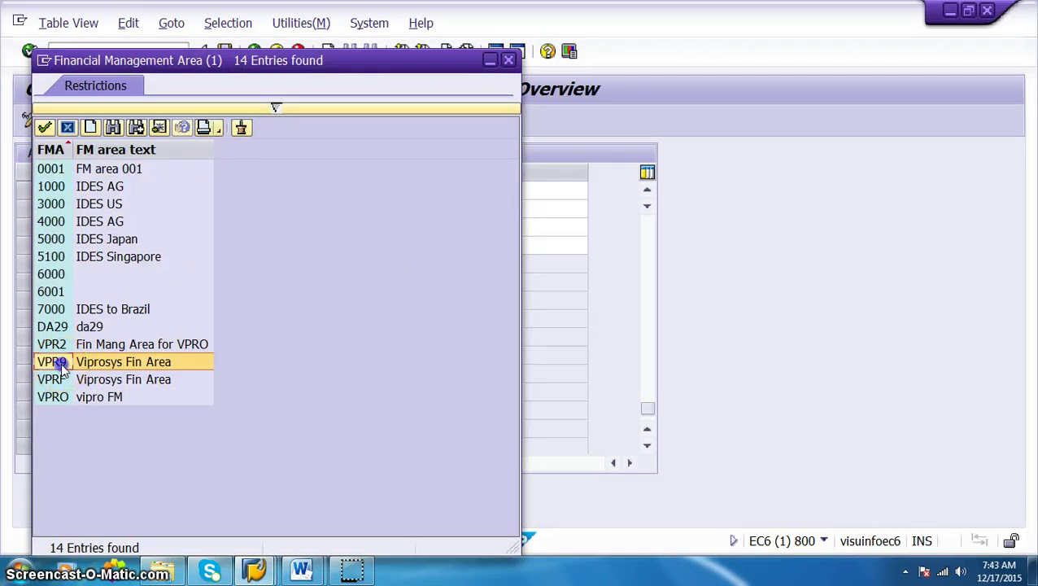
pyautogui.doubleClick(52, 362)
pyautogui.click(225, 51)
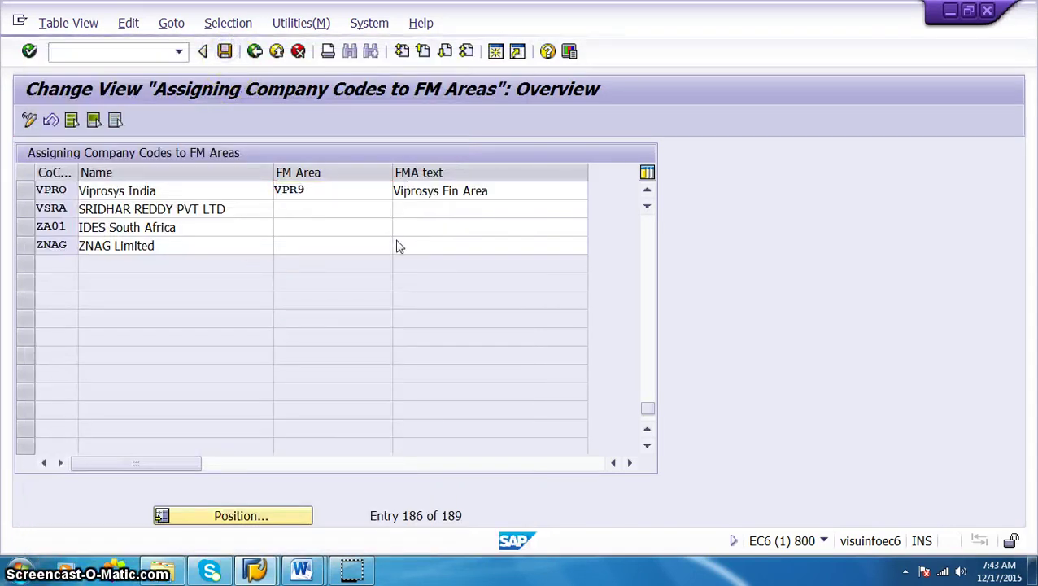
# Confirm the customizing request for the financial management area assignment and return to the IMG structure.
pyautogui.click(344, 314)
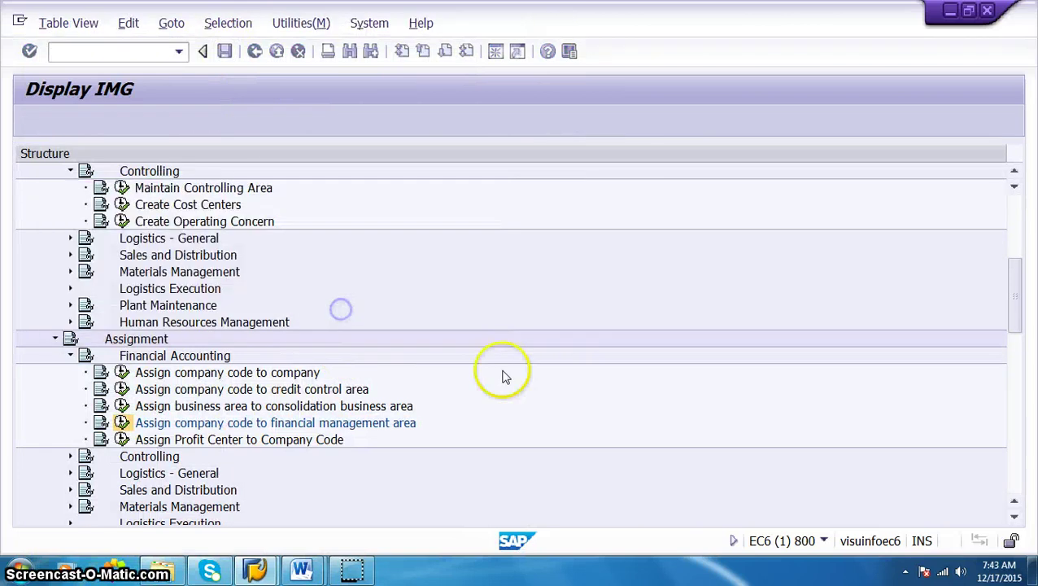
pyautogui.click(255, 51)
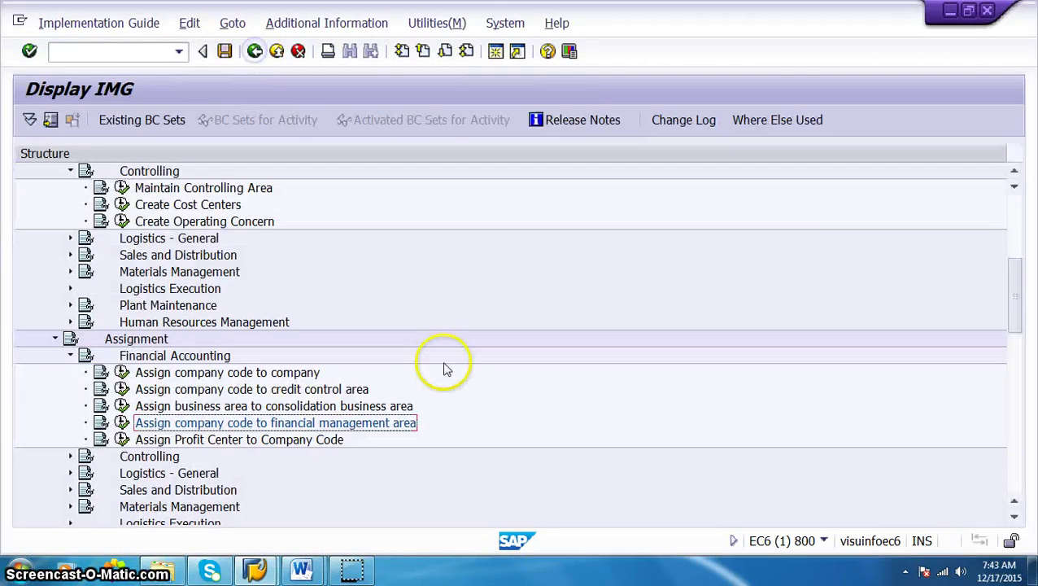
pyautogui.scroll(-1, 244, 472)
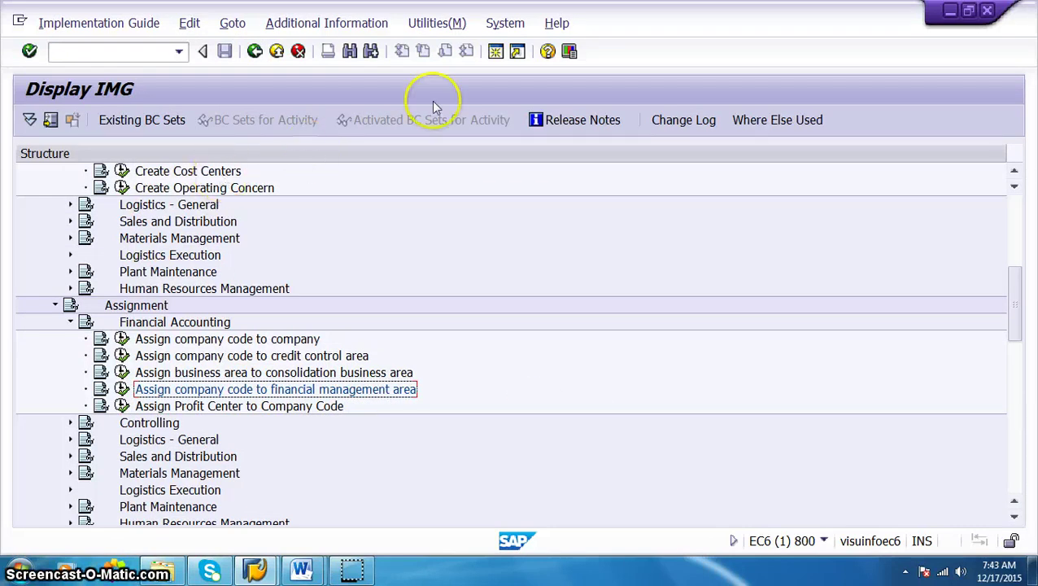
# Display the IMG Activity key as additional information in the IMG structure and widen its column.
pyautogui.click(354, 23)
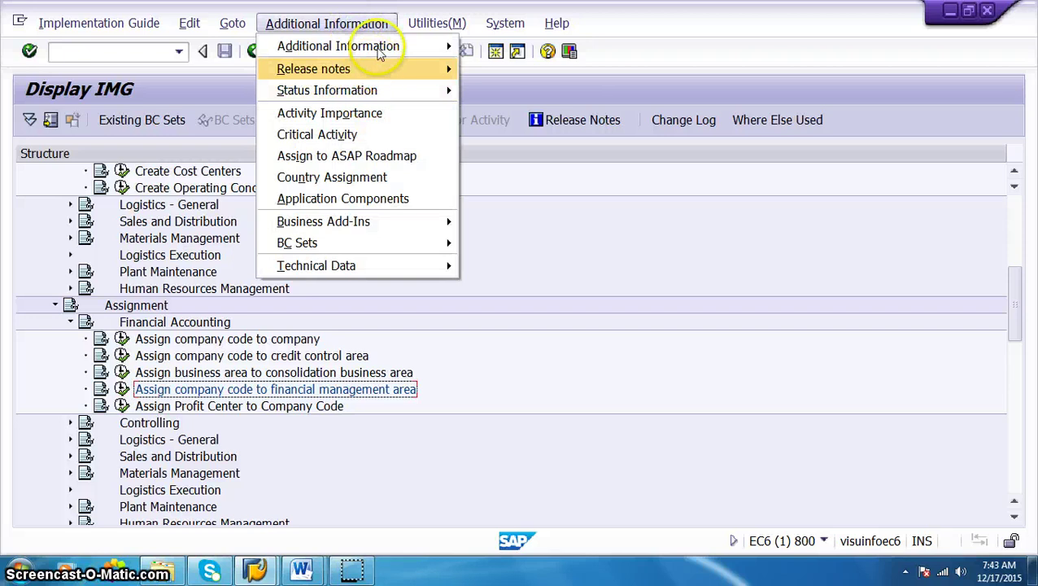
pyautogui.moveTo(380, 48)
pyautogui.moveTo(521, 66)
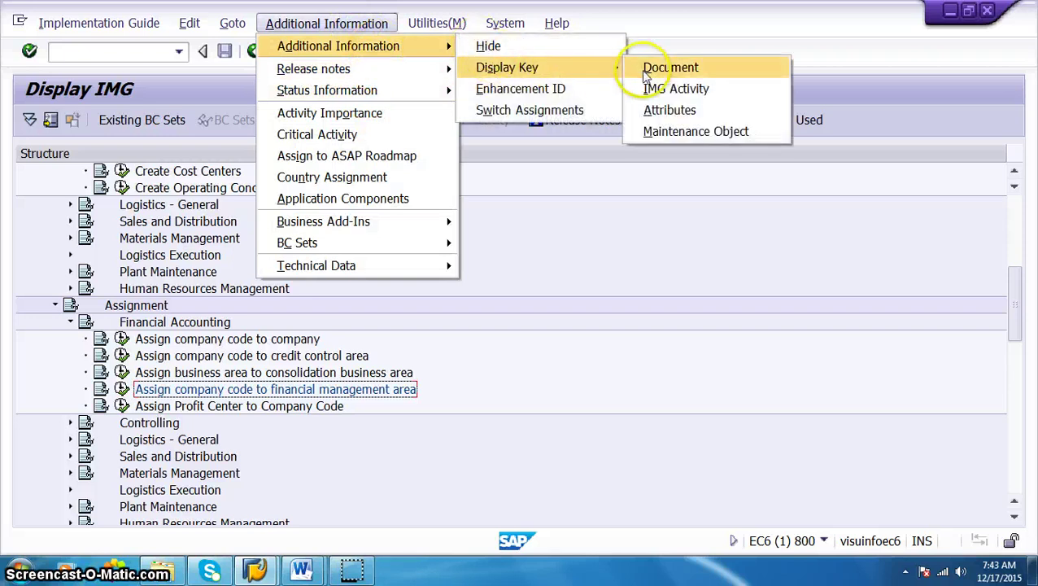
pyautogui.click(659, 87)
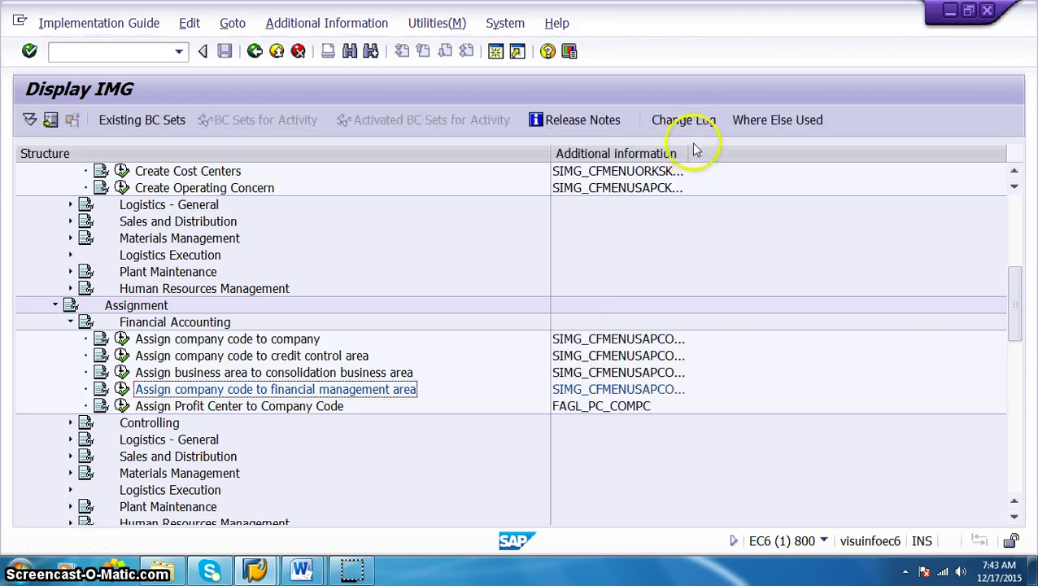
pyautogui.moveTo(688, 153); pyautogui.dragTo(885, 241)
# Examine the IMG activity keys of the Financial Accounting and Controlling definitions and of the Financial Accounting assignments.
pyautogui.scroll(4, 421, 319)
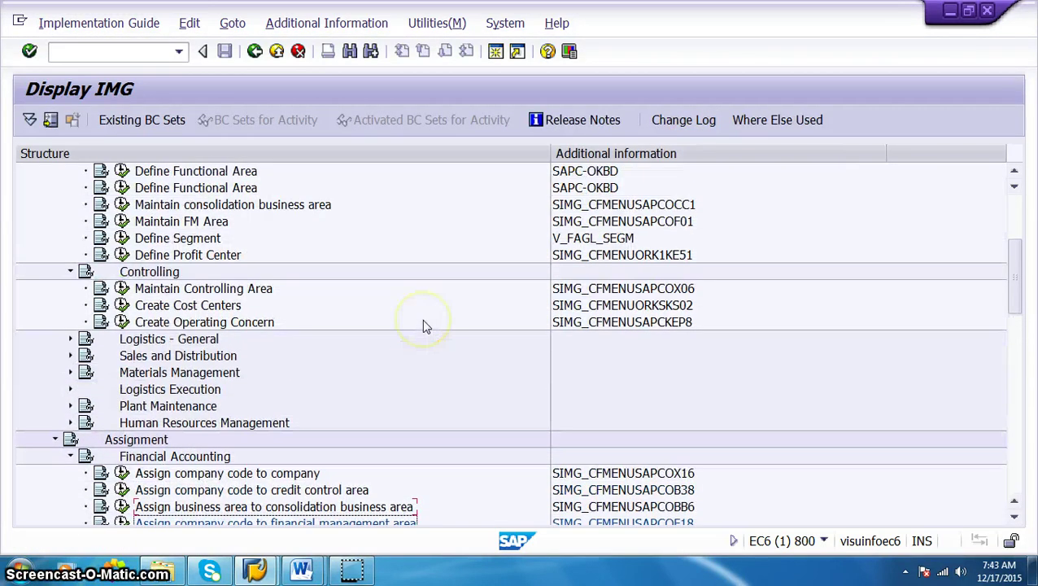
pyautogui.scroll(1, 423, 326)
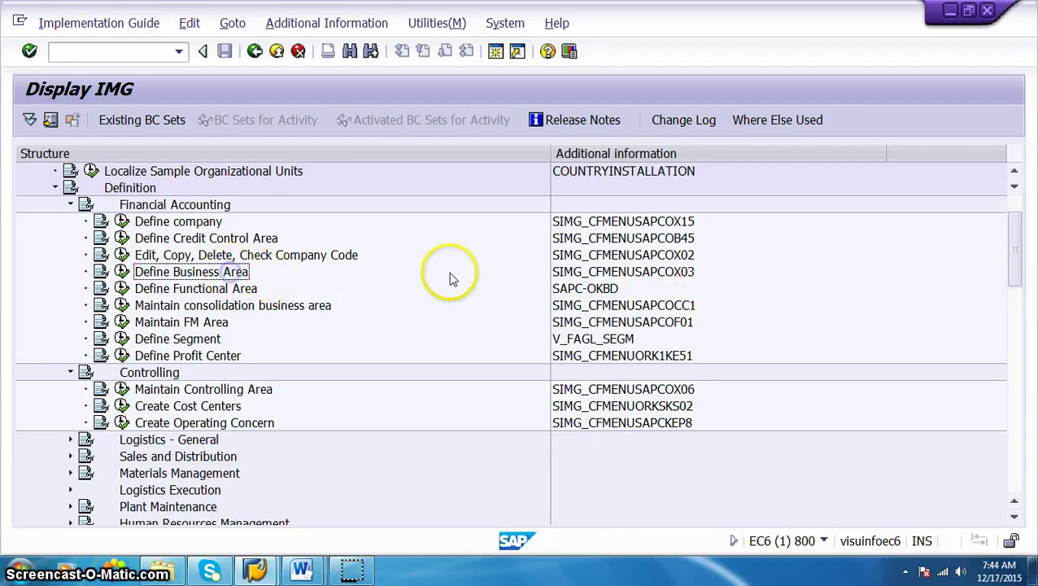
pyautogui.click(680, 273)
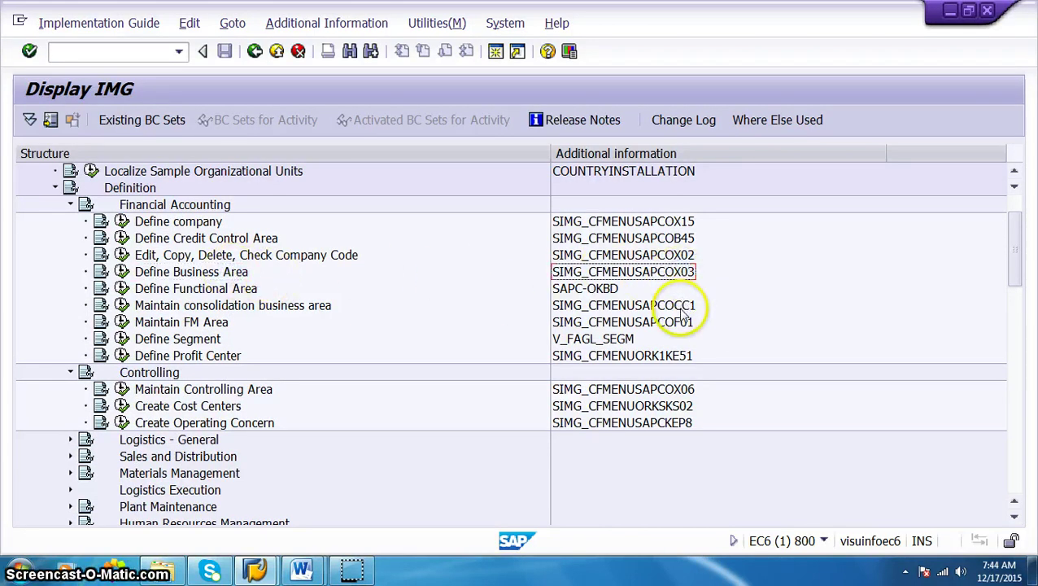
pyautogui.click(682, 308)
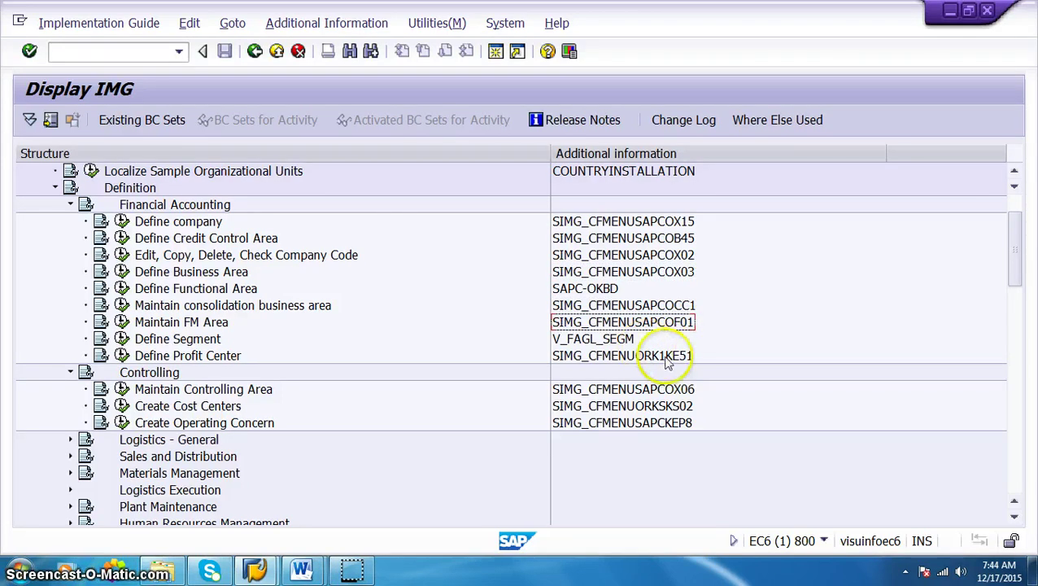
pyautogui.click(668, 357)
pyautogui.scroll(-2, 737, 364)
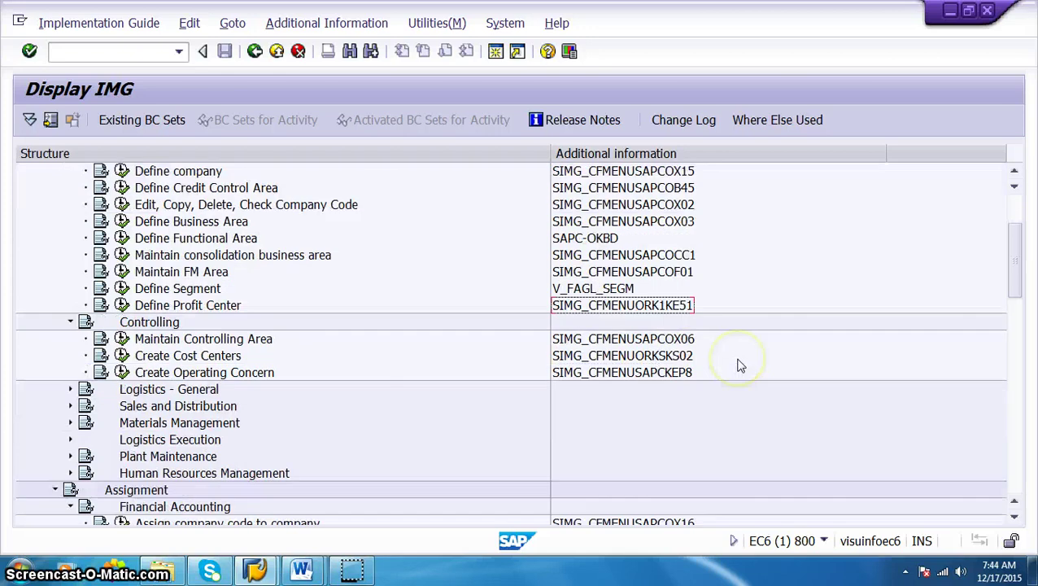
pyautogui.scroll(-3, 738, 364)
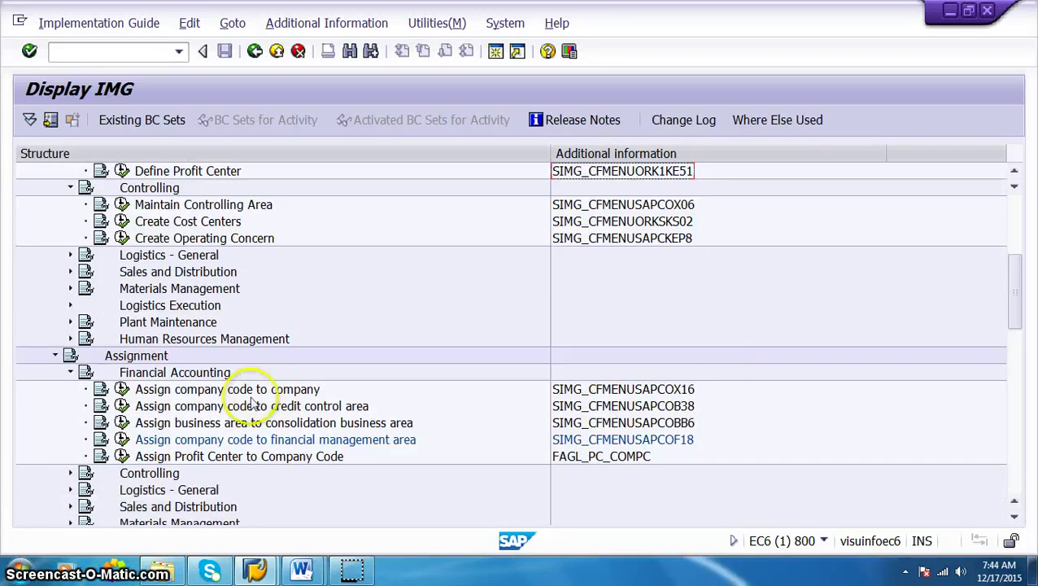
pyautogui.click(686, 406)
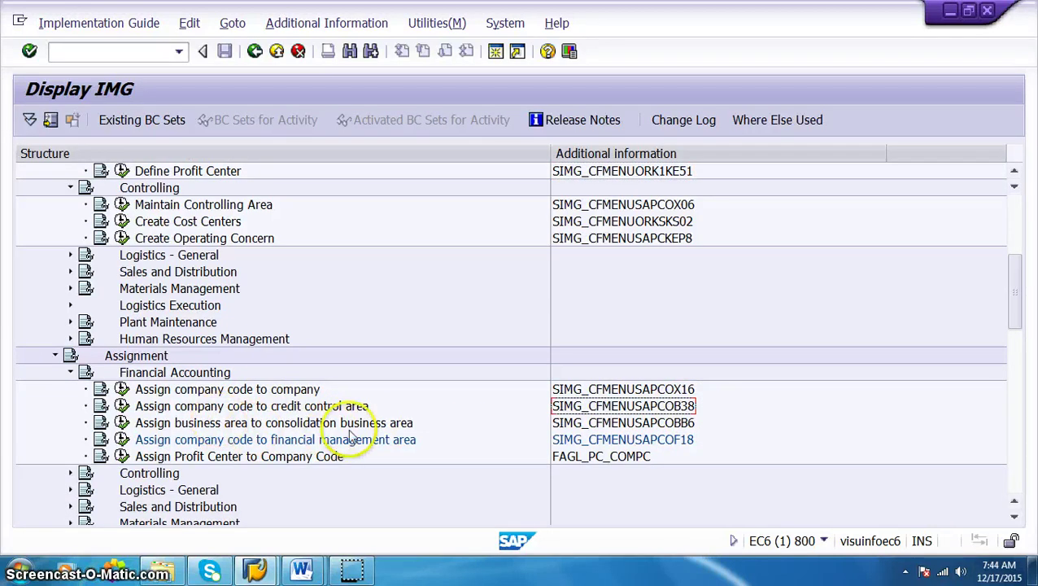
pyautogui.click(673, 424)
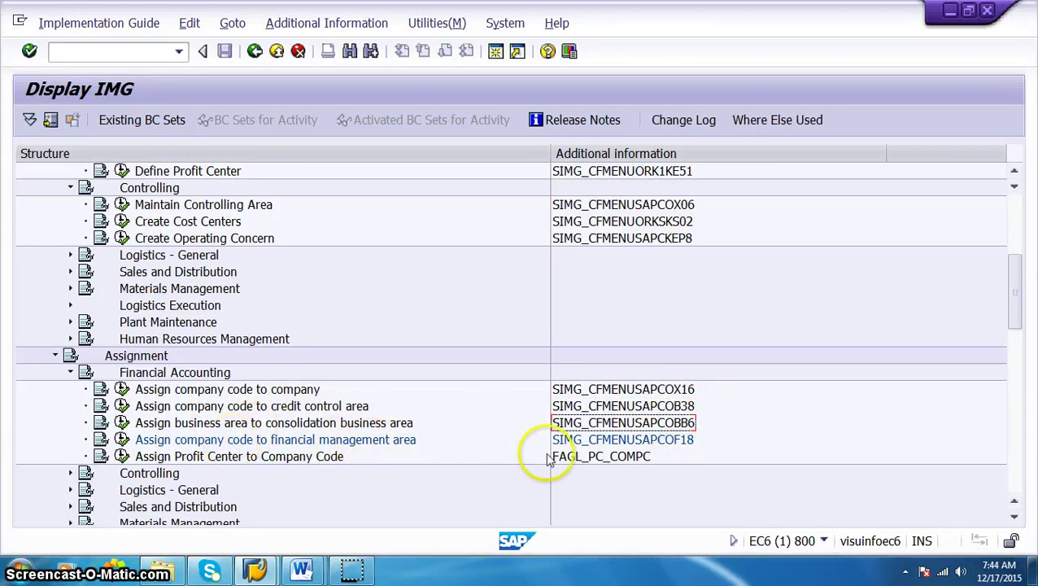
pyautogui.click(685, 441)
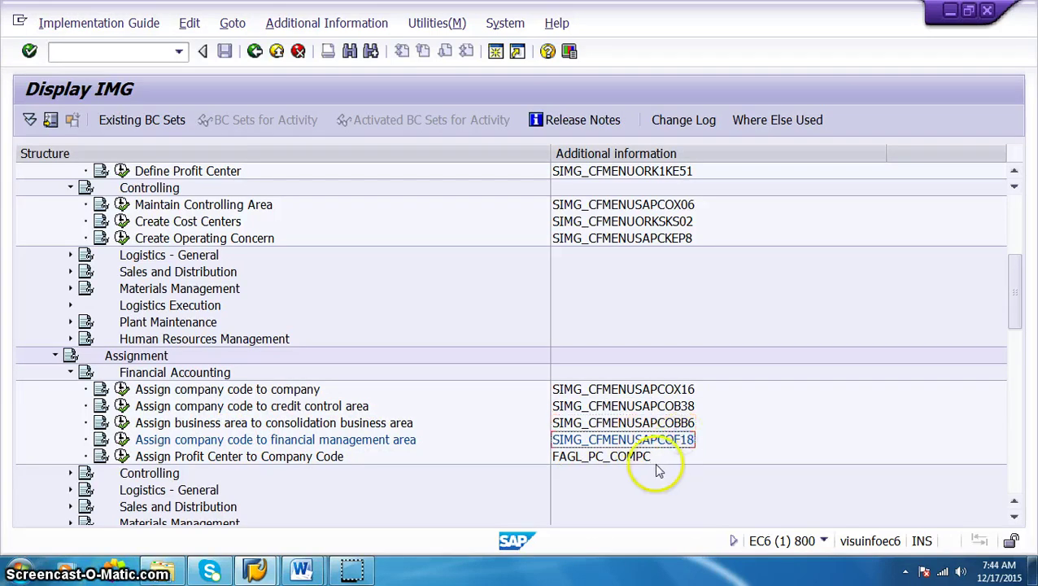
# Expand the Controlling node under Assignment in the enterprise structure.
pyautogui.scroll(-3, 643, 464)
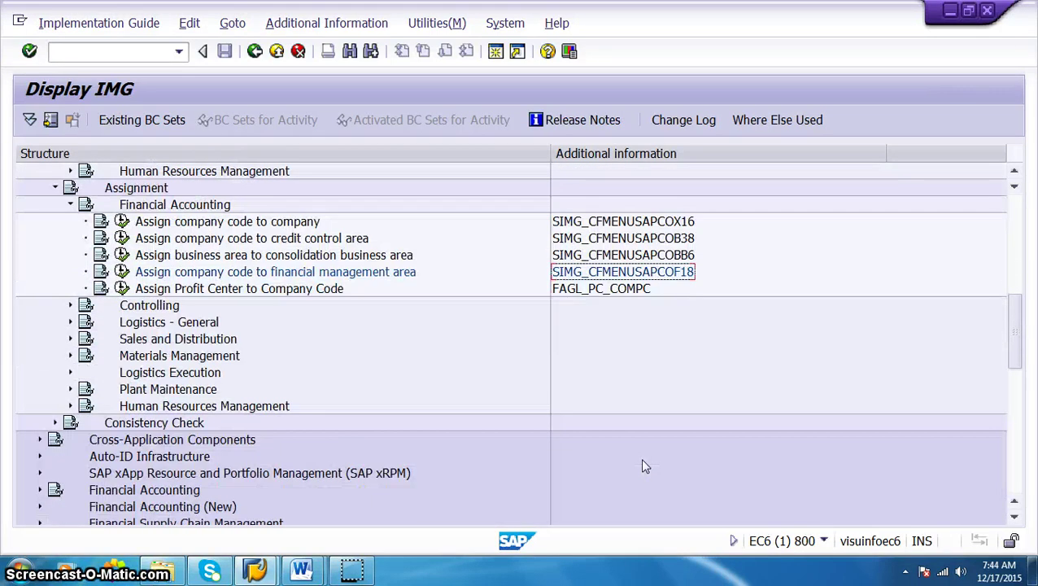
pyautogui.scroll(2, 618, 470)
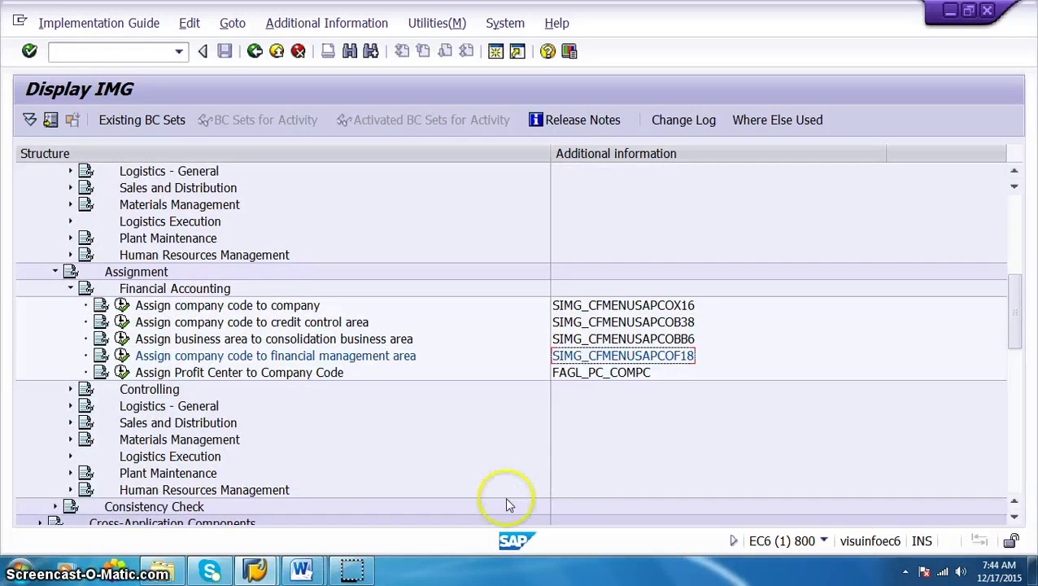
pyautogui.scroll(-3, 505, 498)
pyautogui.scroll(2, 497, 490)
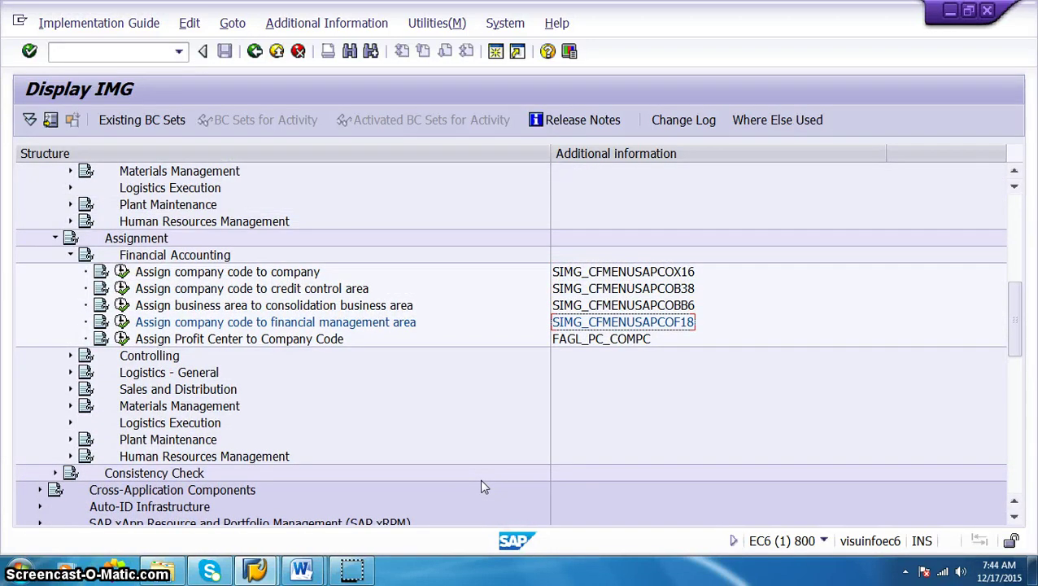
pyautogui.scroll(2, 481, 487)
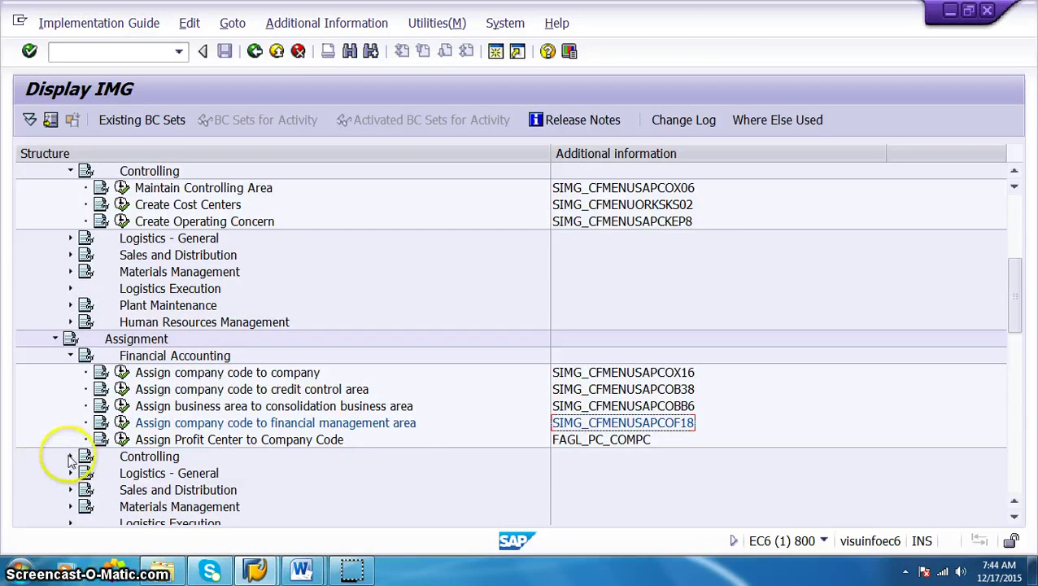
pyautogui.click(181, 457)
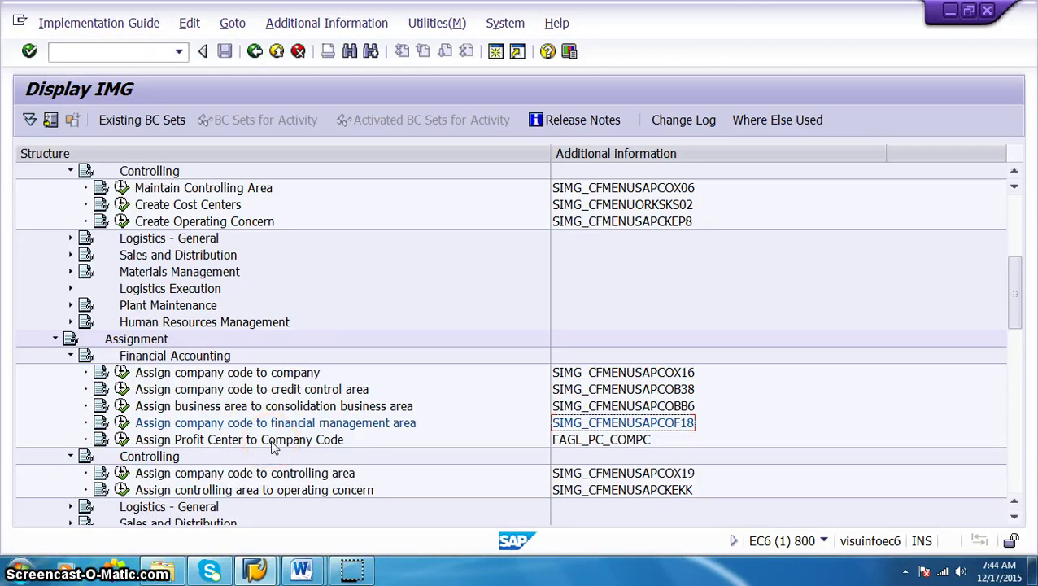
# Review the definition and assignment activities for Financial Accounting and Controlling in the enterprise structure.
pyautogui.scroll(-4, 273, 446)
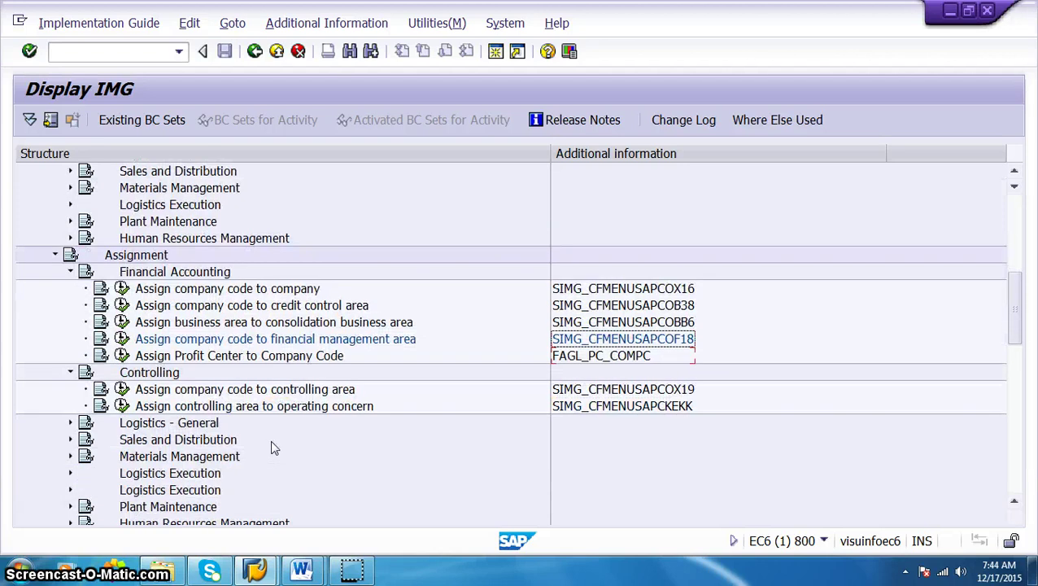
pyautogui.scroll(8, 274, 446)
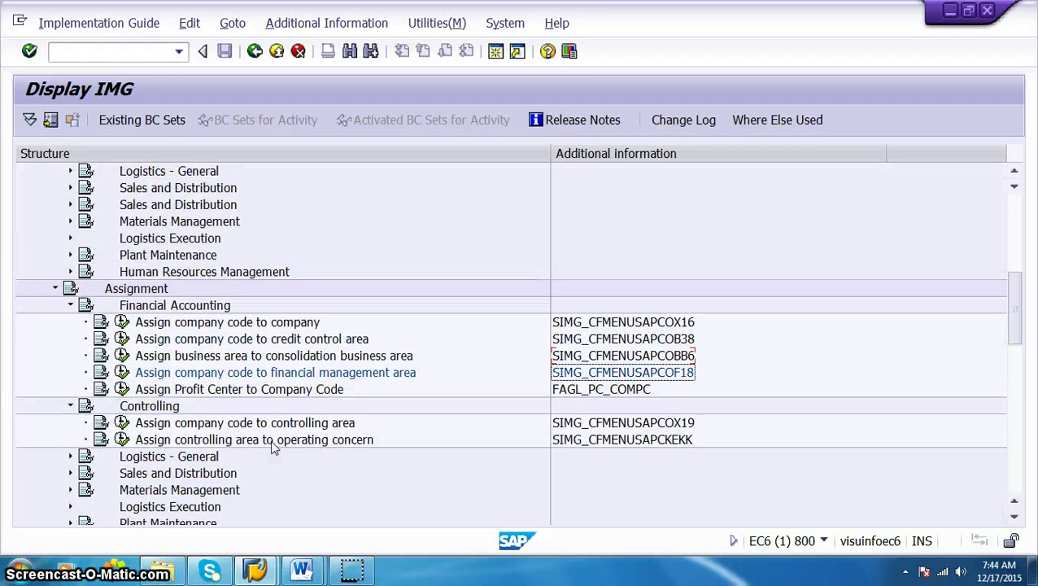
pyautogui.scroll(3, 271, 442)
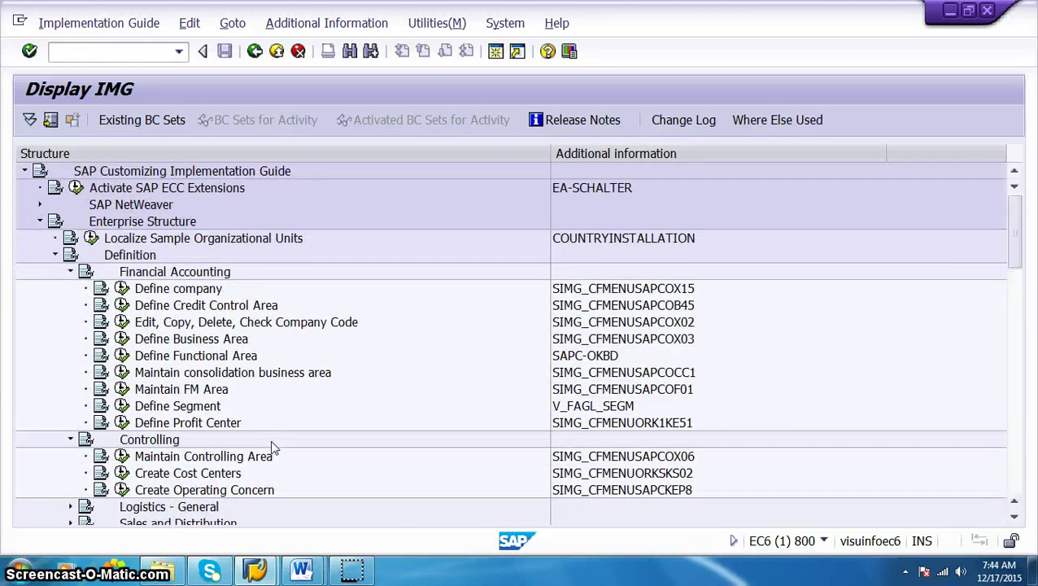
pyautogui.click(62, 254)
pyautogui.scroll(-4, 407, 470)
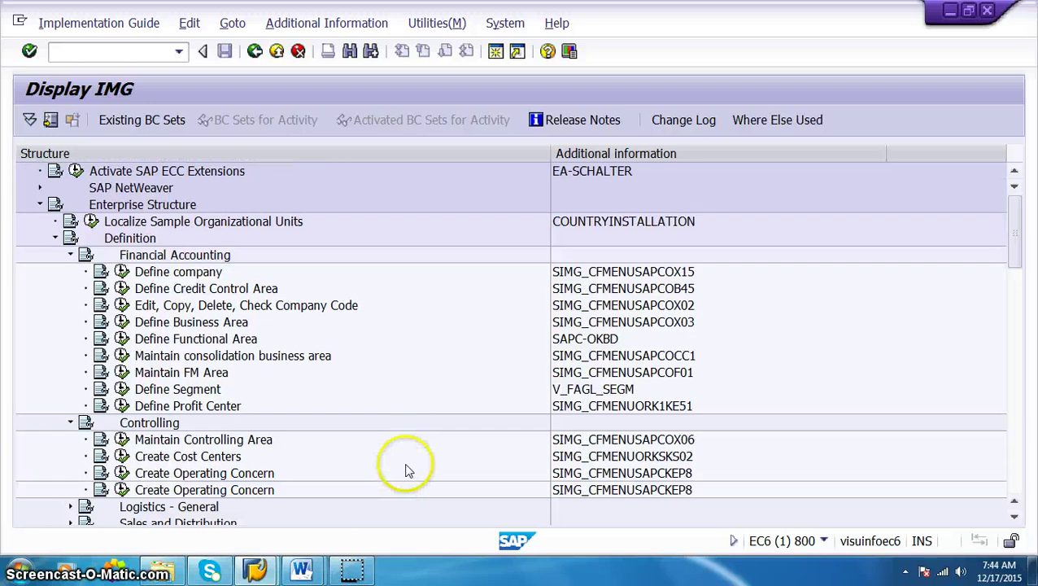
pyautogui.scroll(-2, 407, 470)
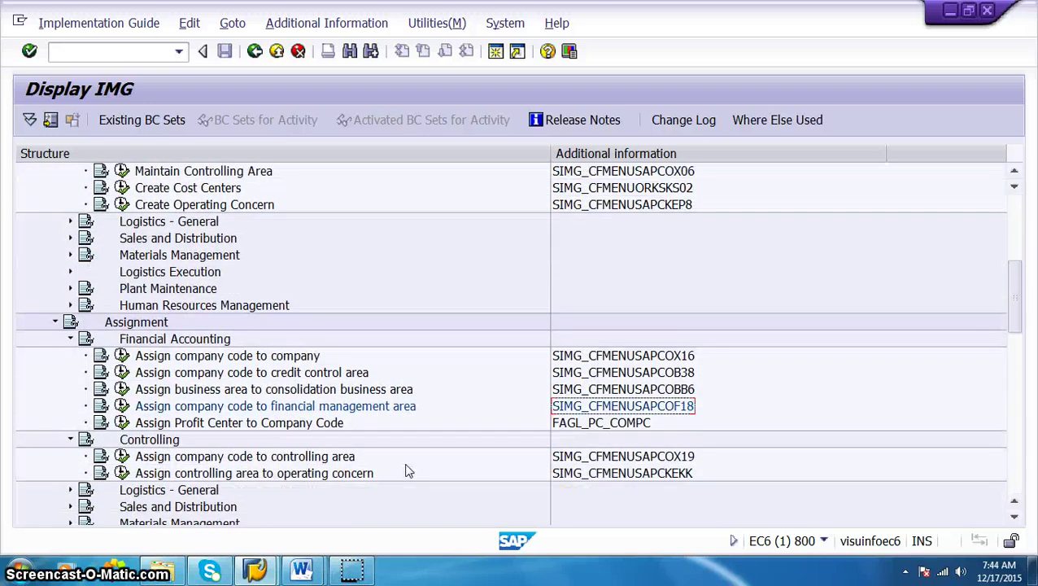
pyautogui.scroll(3, 92, 324)
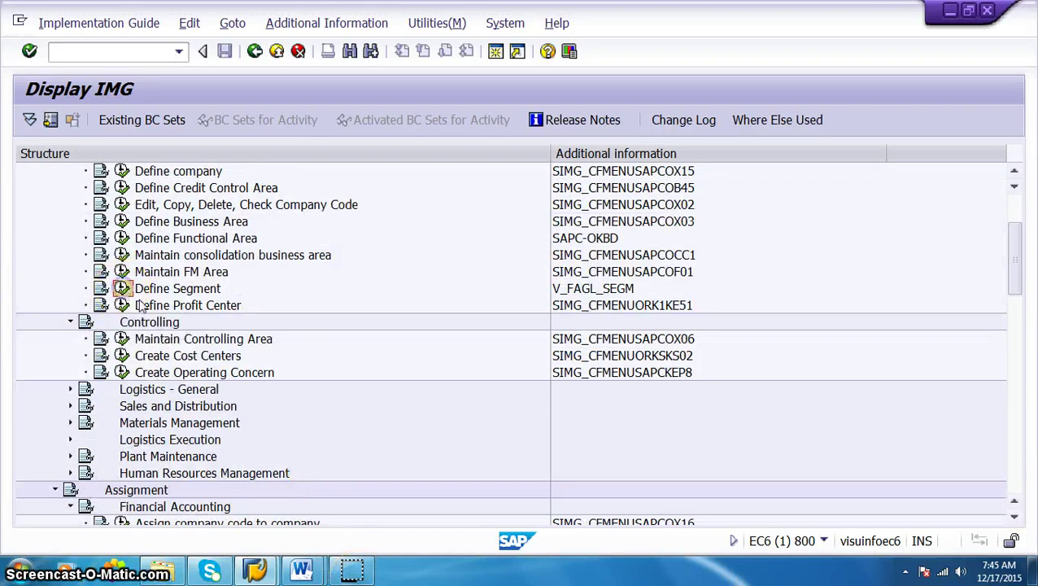
# Open Define Segment and add a new entry for segment VPR8 with the description Viprosys Segement.
pyautogui.click(122, 288)
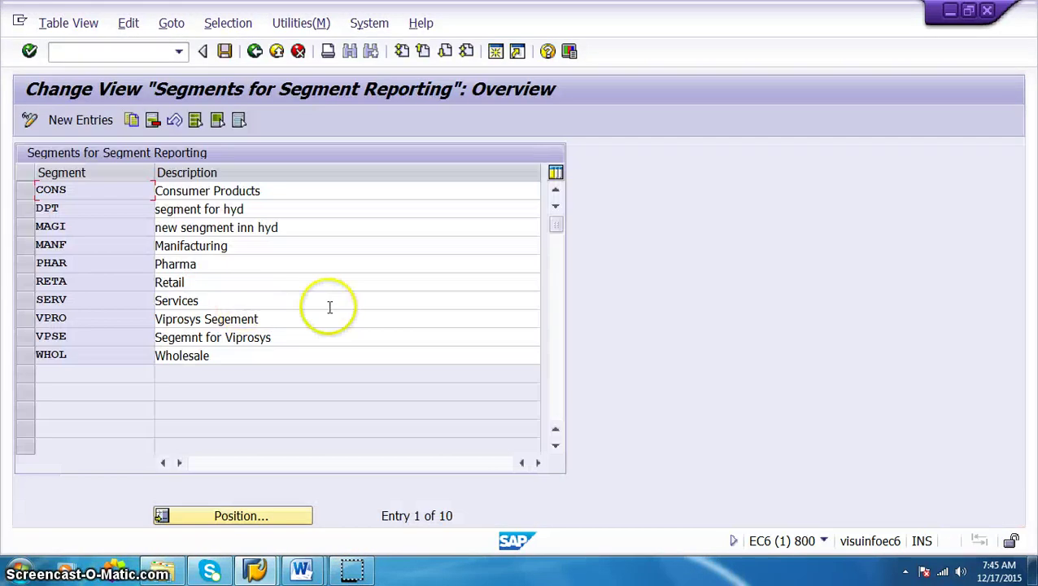
pyautogui.click(92, 129)
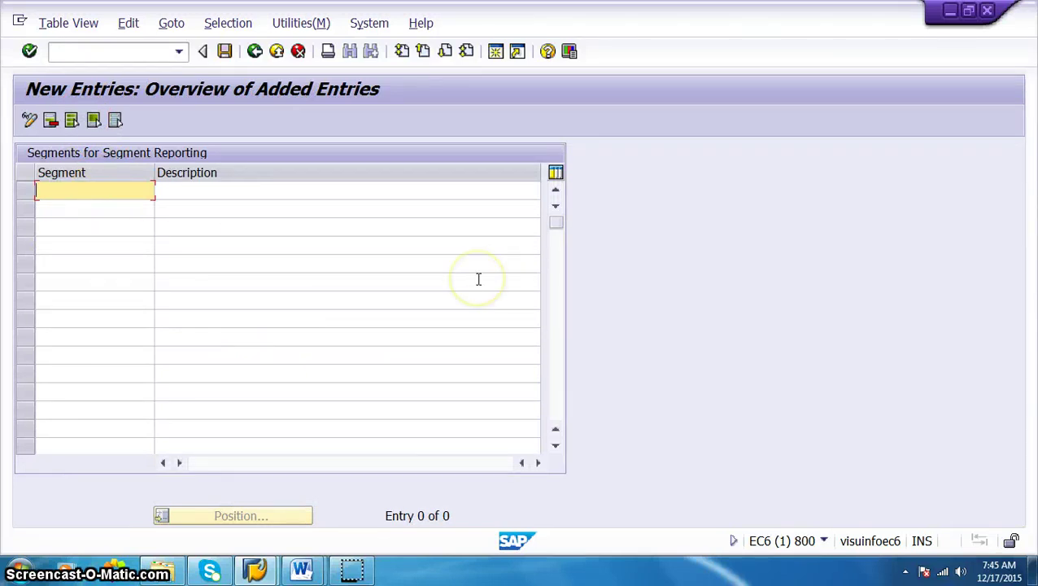
pyautogui.write('vpr8')
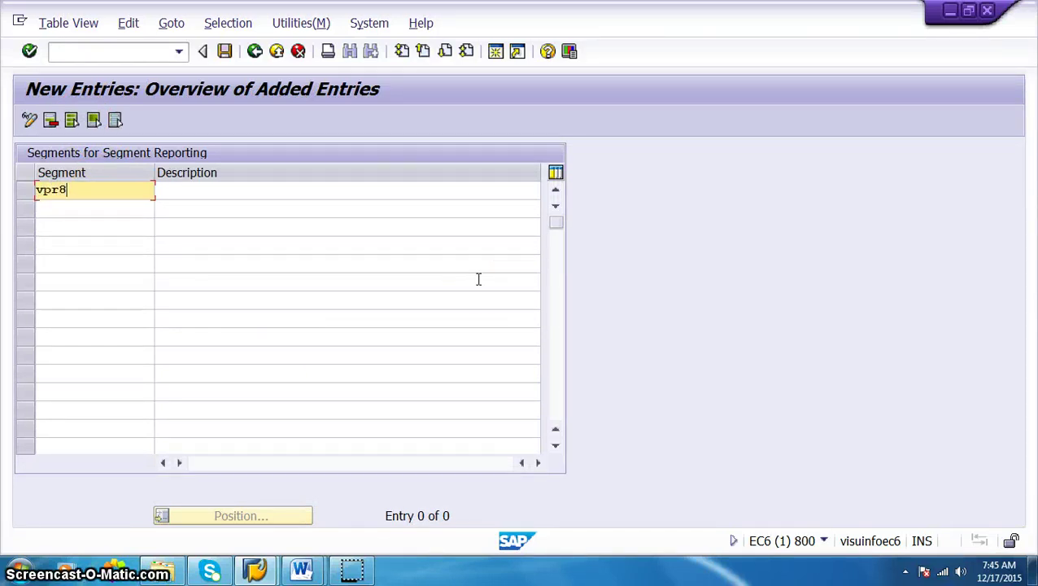
pyautogui.press('Tab')
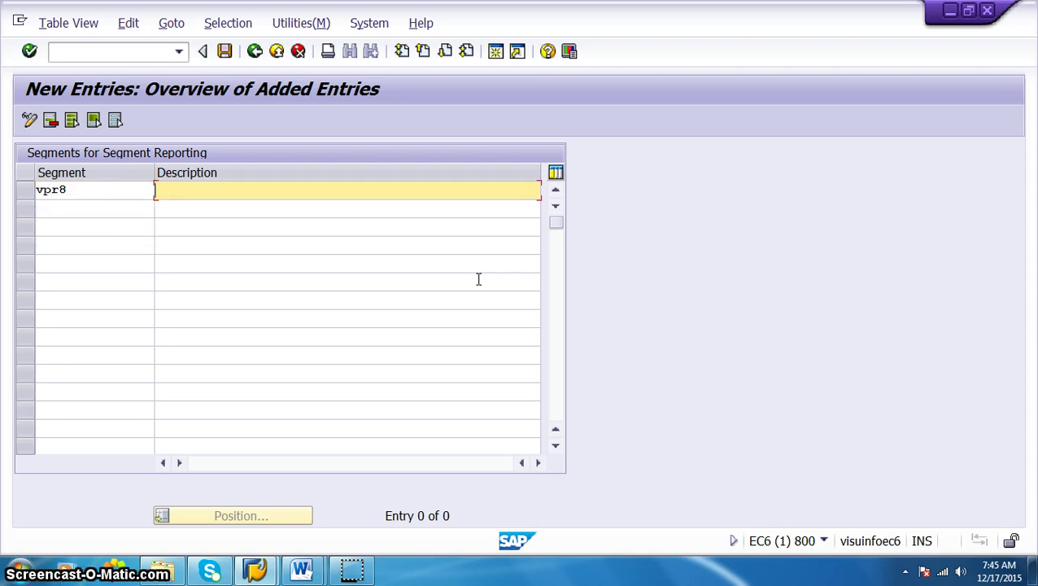
pyautogui.write('V')
pyautogui.press('Down')
pyautogui.press('Return')
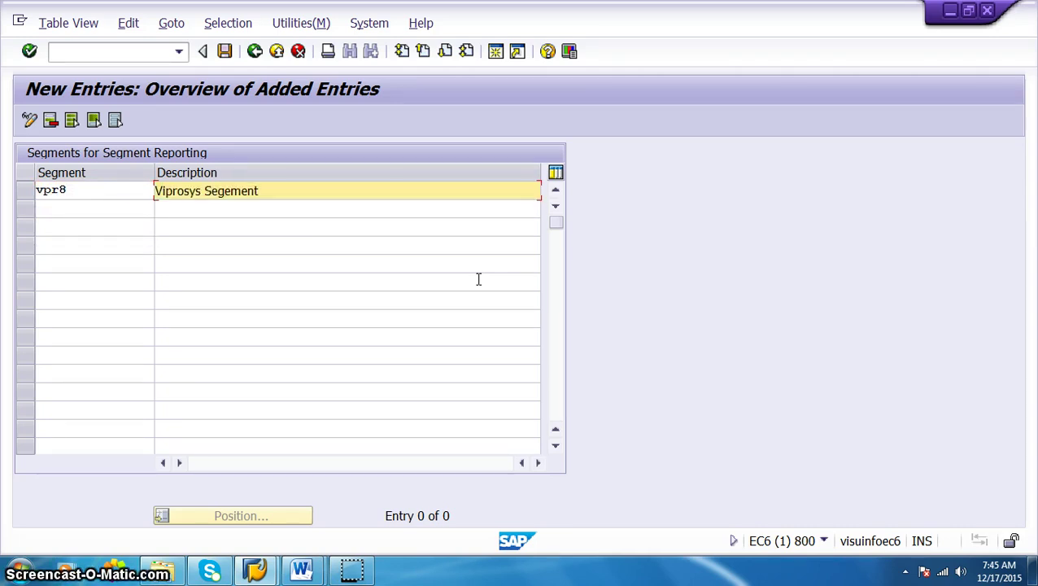
pyautogui.press('Return')
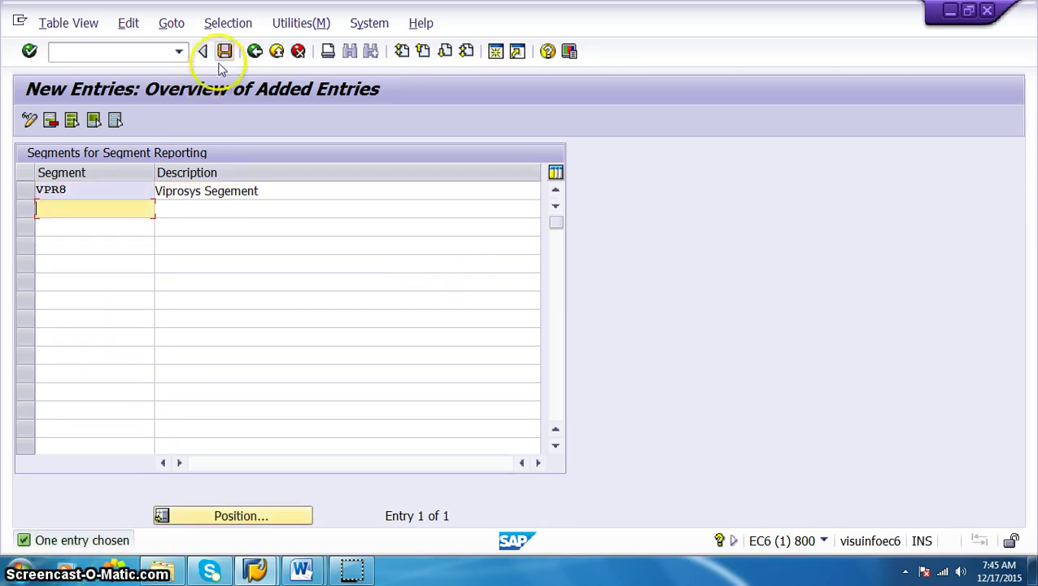
# Save the new segment entry, confirm its customizing request and return to the IMG structure.
pyautogui.click(225, 54)
pyautogui.click(341, 309)
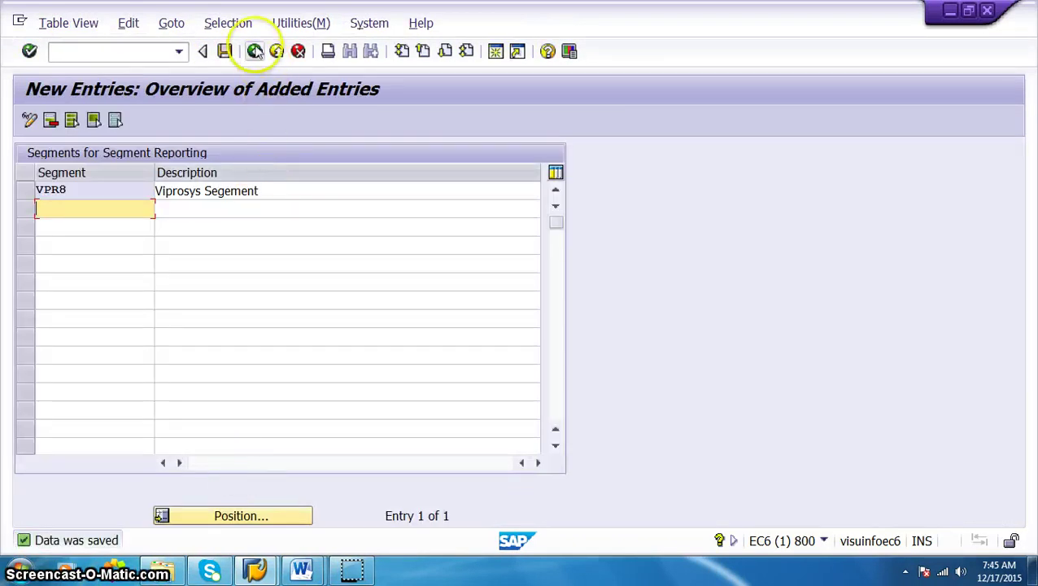
pyautogui.click(255, 51)
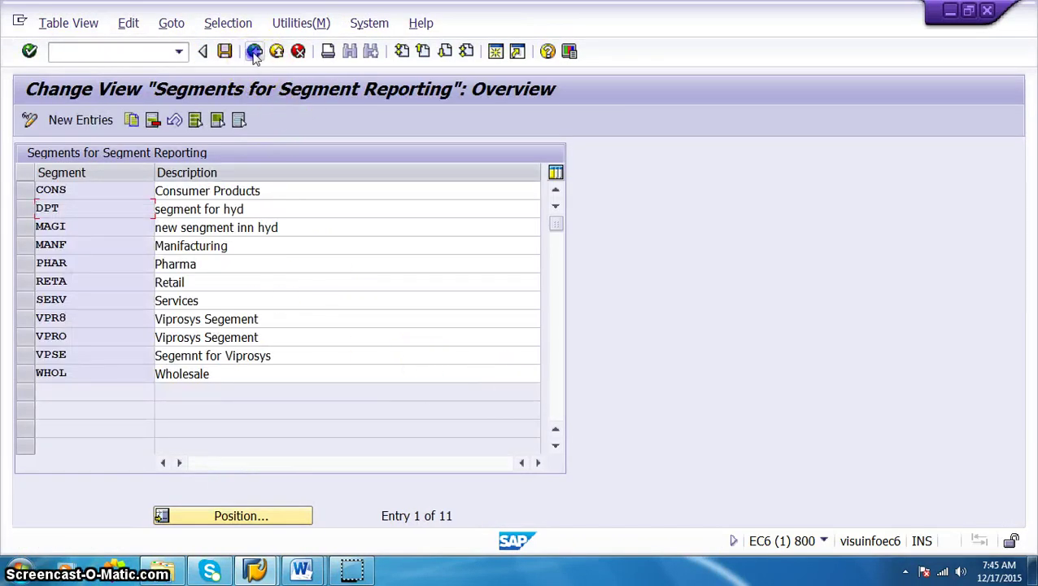
pyautogui.click(255, 51)
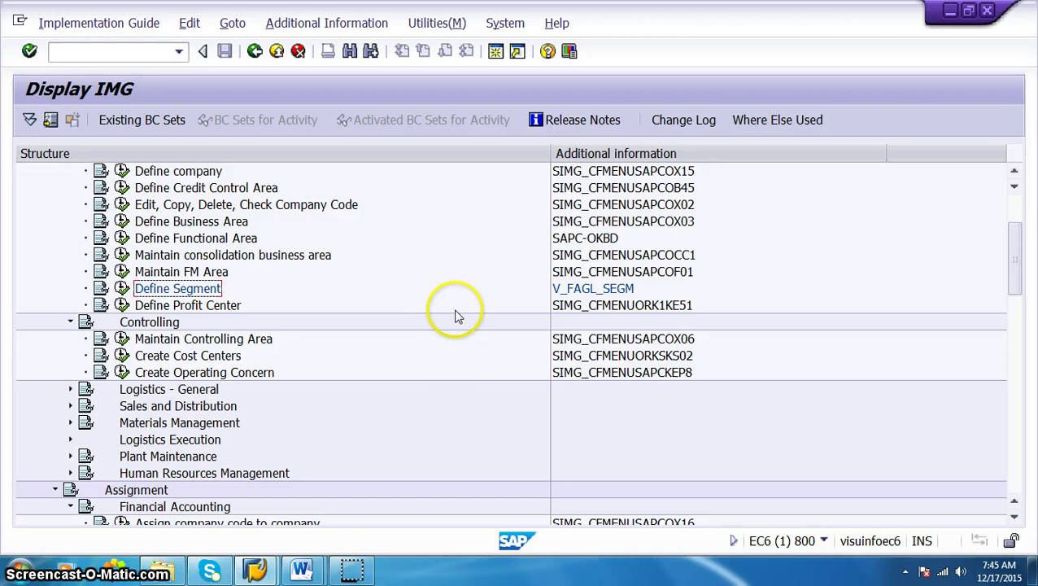
# Collapse the Assignment and Definition nodes under Enterprise Structure.
pyautogui.scroll(-5, 456, 316)
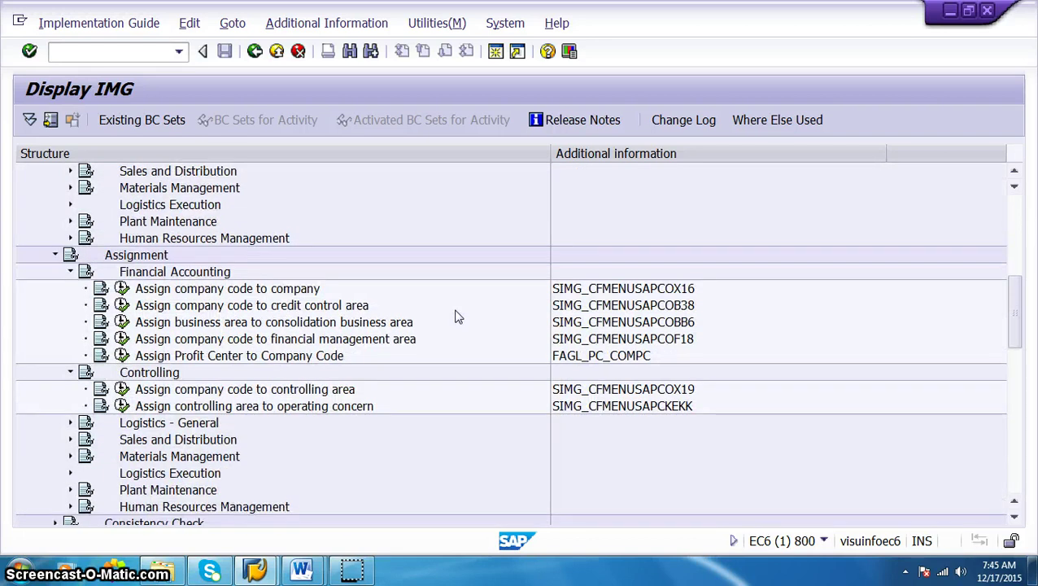
pyautogui.scroll(-2, 332, 423)
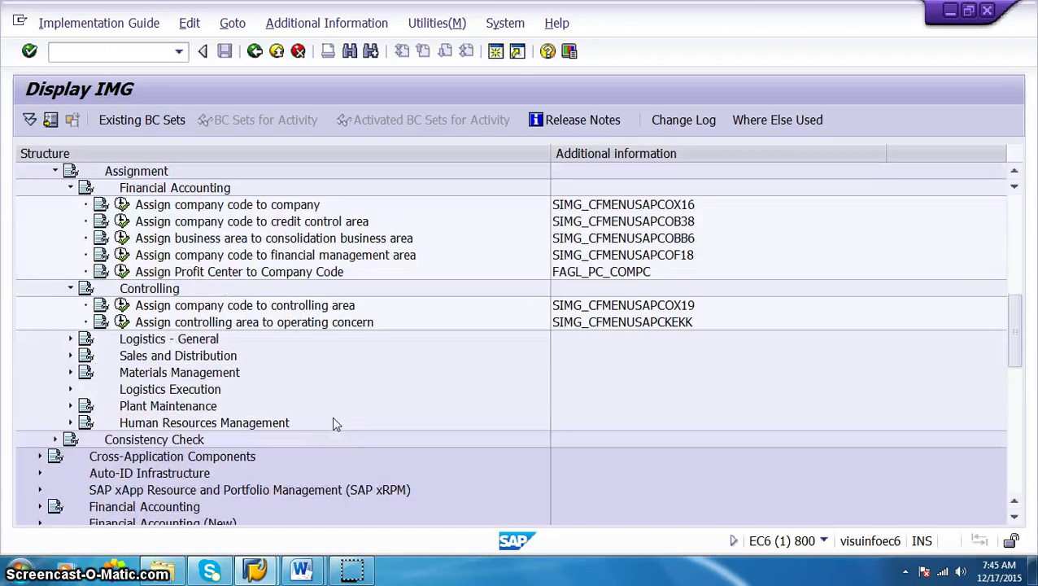
pyautogui.scroll(-2, 332, 423)
pyautogui.scroll(-2, 332, 421)
pyautogui.scroll(7, 332, 422)
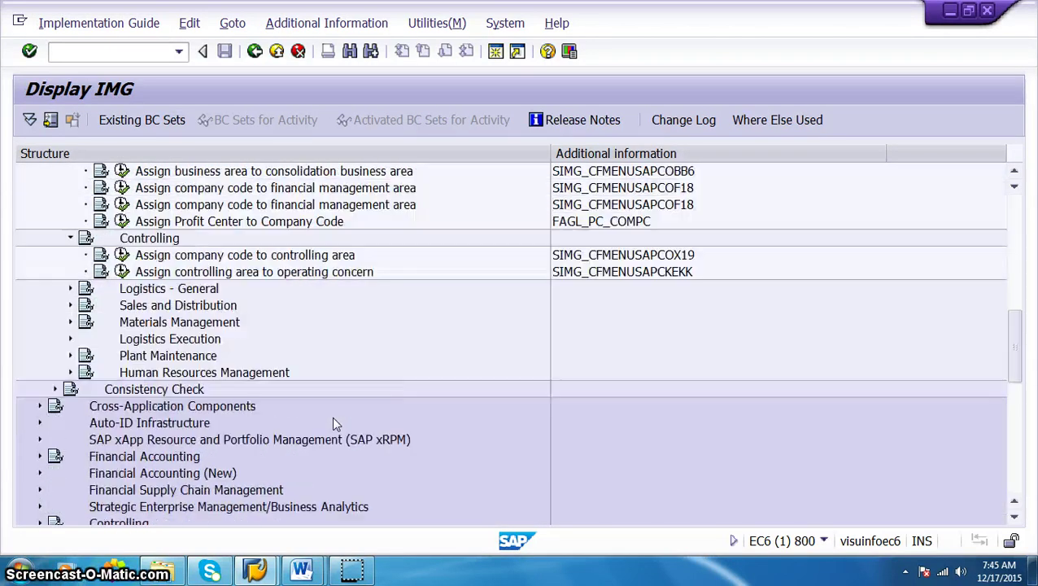
pyautogui.click(56, 323)
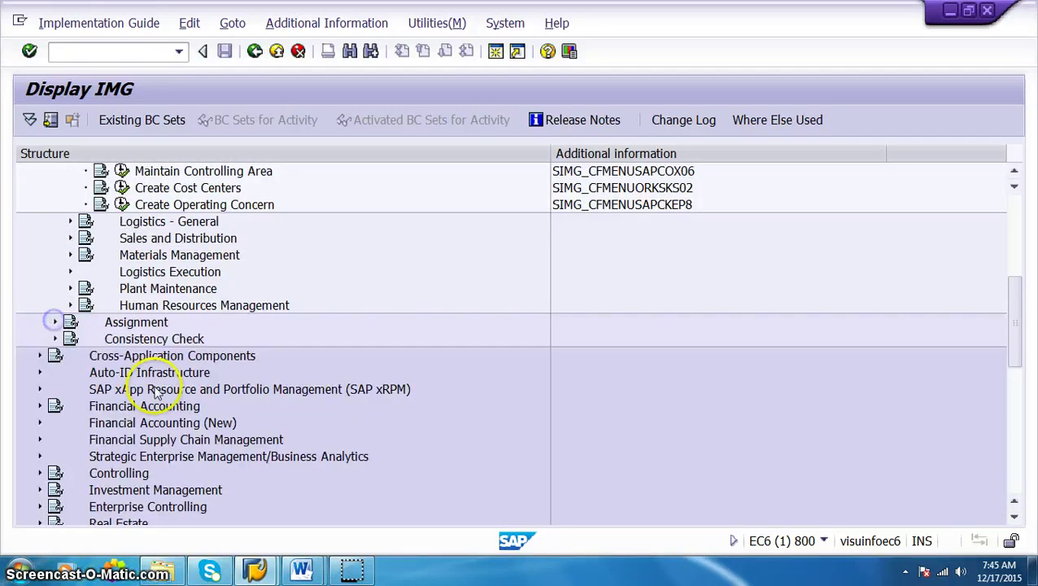
pyautogui.scroll(6, 147, 374)
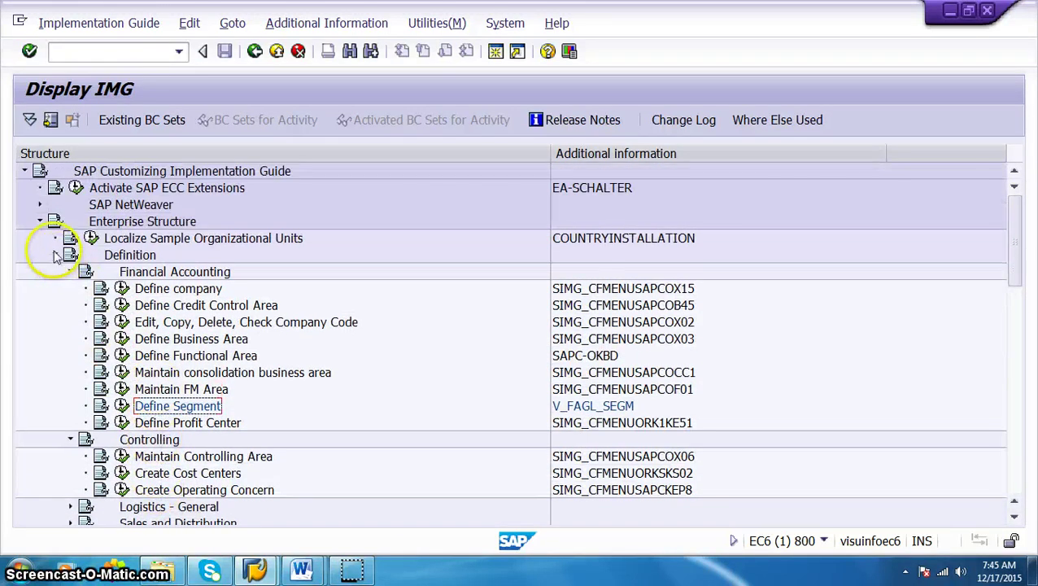
pyautogui.click(55, 254)
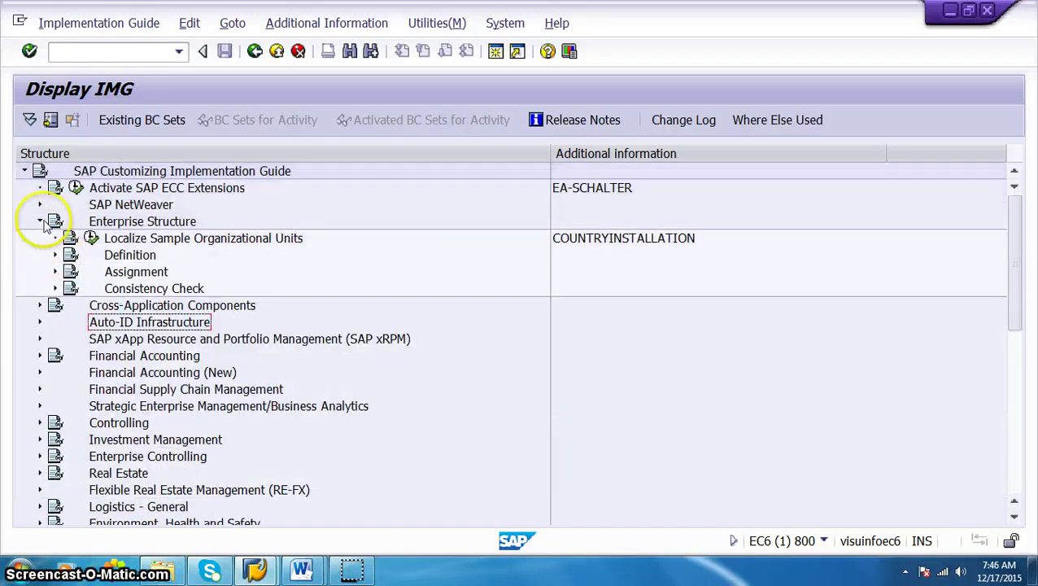
# Expand the Financial Accounting node and its Financial Accounting Global Settings, and select Activate New General Ledger Accounting.
pyautogui.click(39, 356)
pyautogui.scroll(-1, 192, 406)
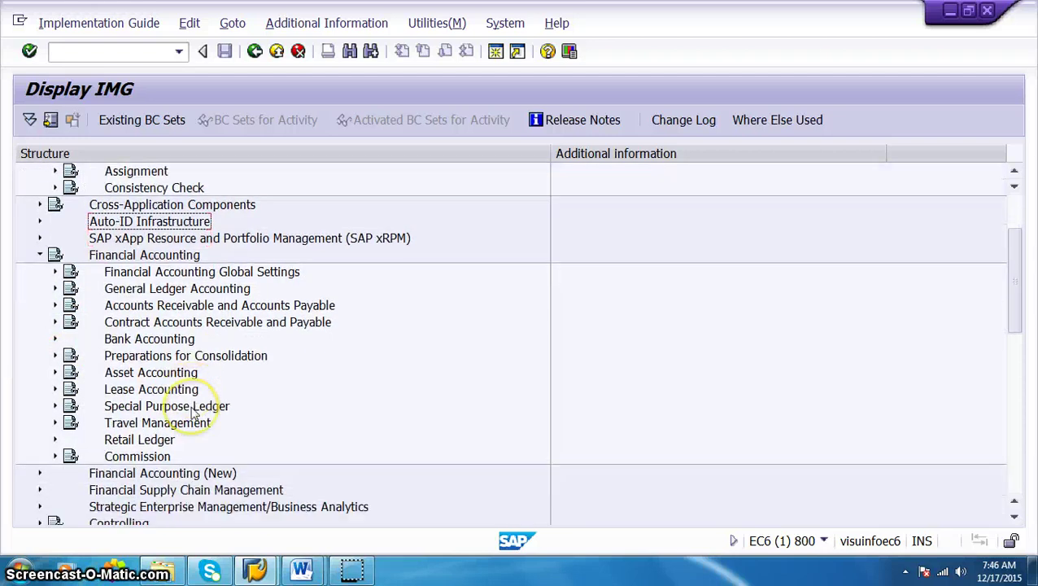
pyautogui.click(262, 272)
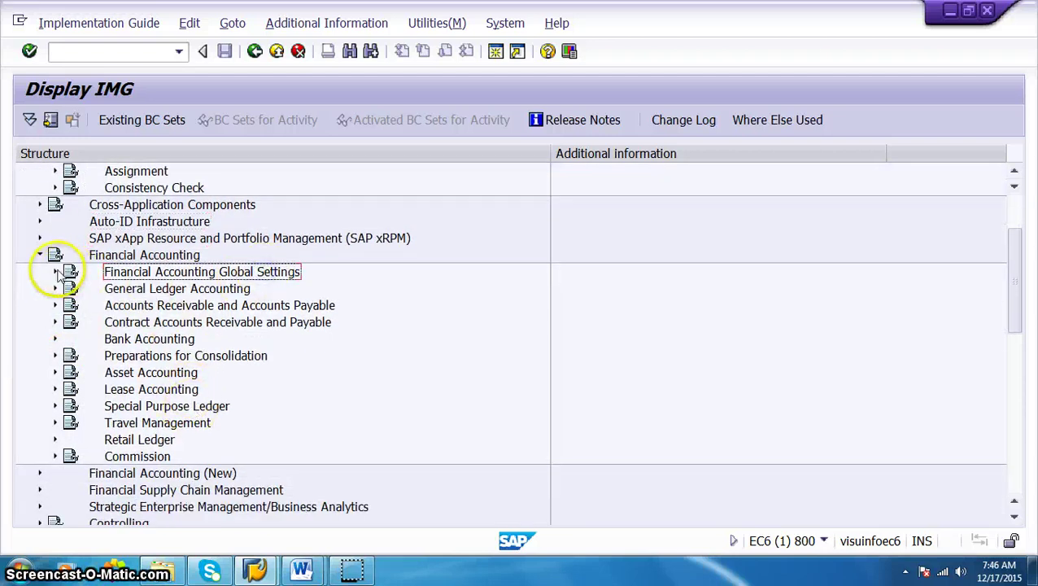
pyautogui.click(55, 272)
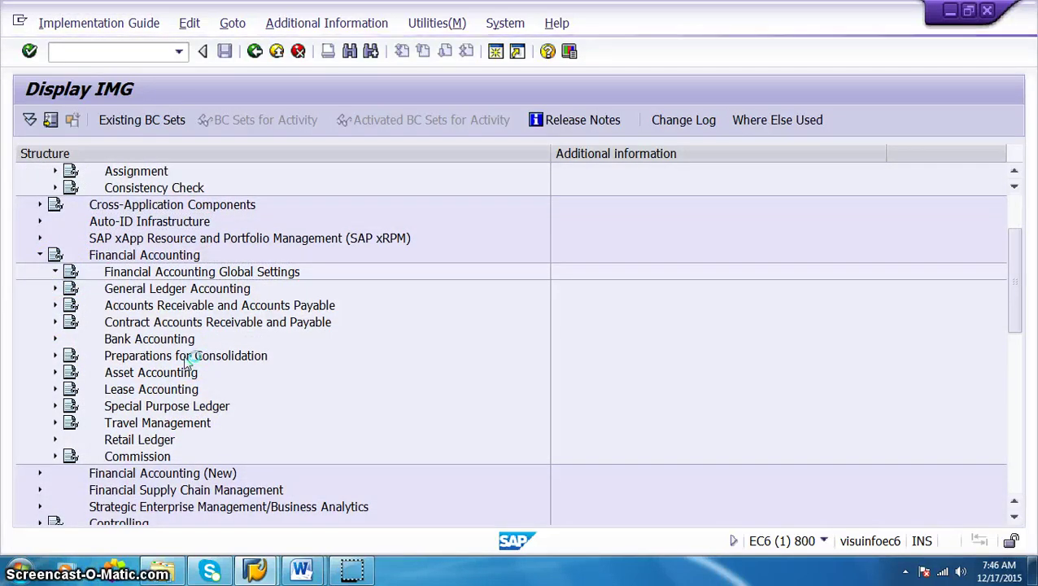
pyautogui.click(266, 409)
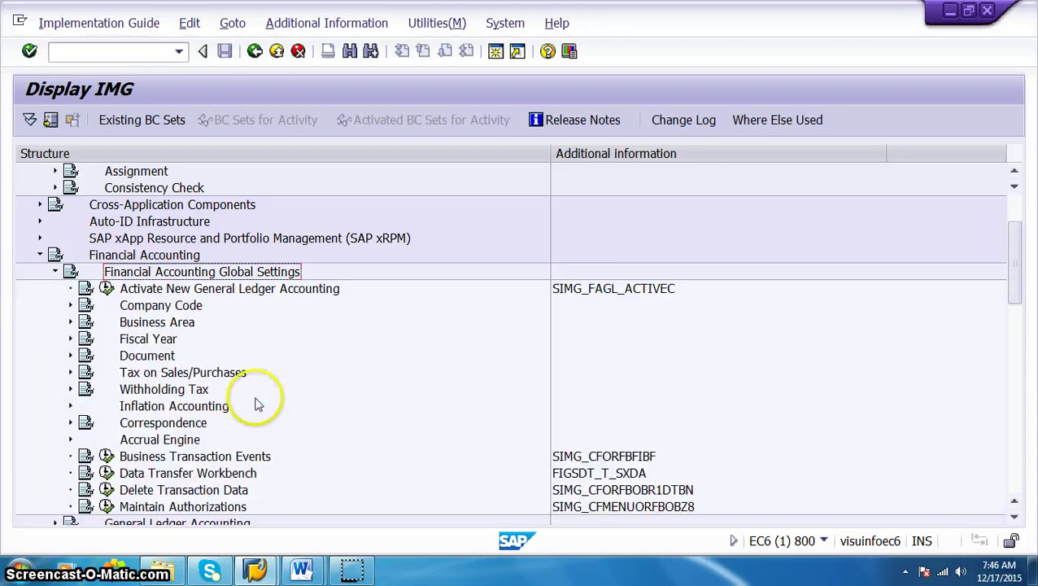
pyautogui.click(175, 289)
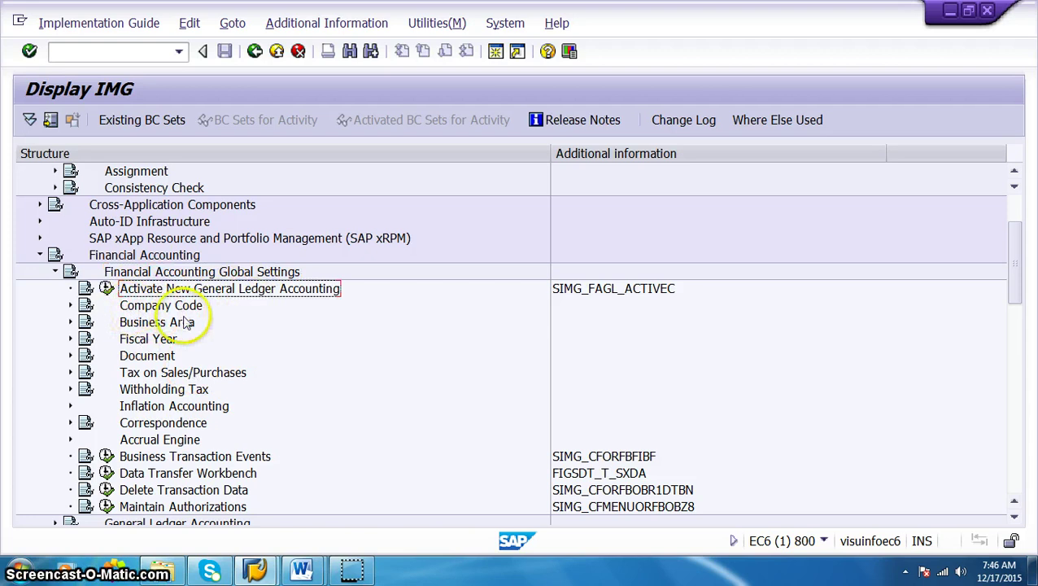
# Expand the Document, Company Code and Business Area nodes under Financial Accounting Global Settings.
pyautogui.scroll(-2, 186, 322)
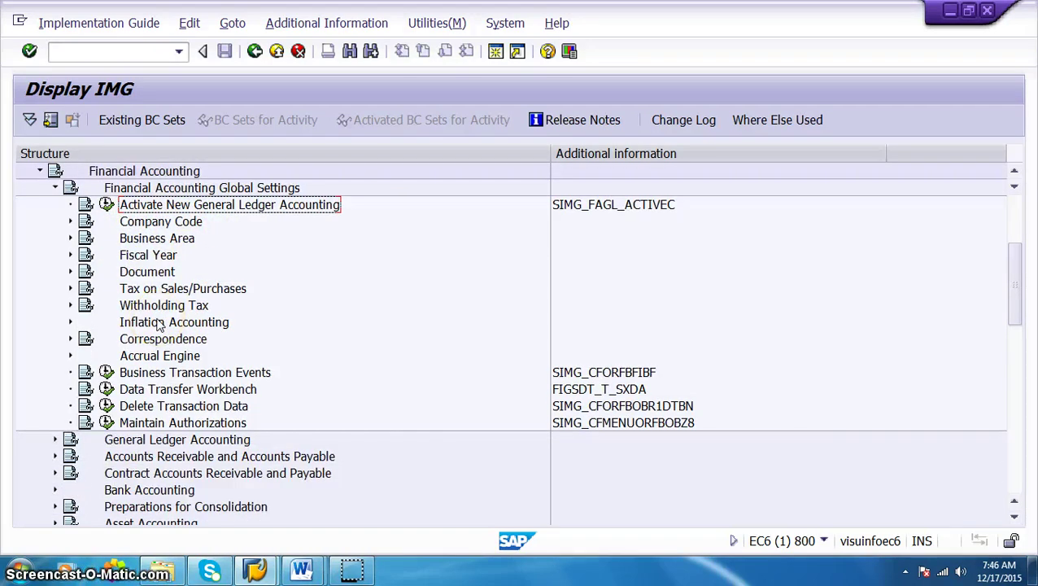
pyautogui.click(70, 271)
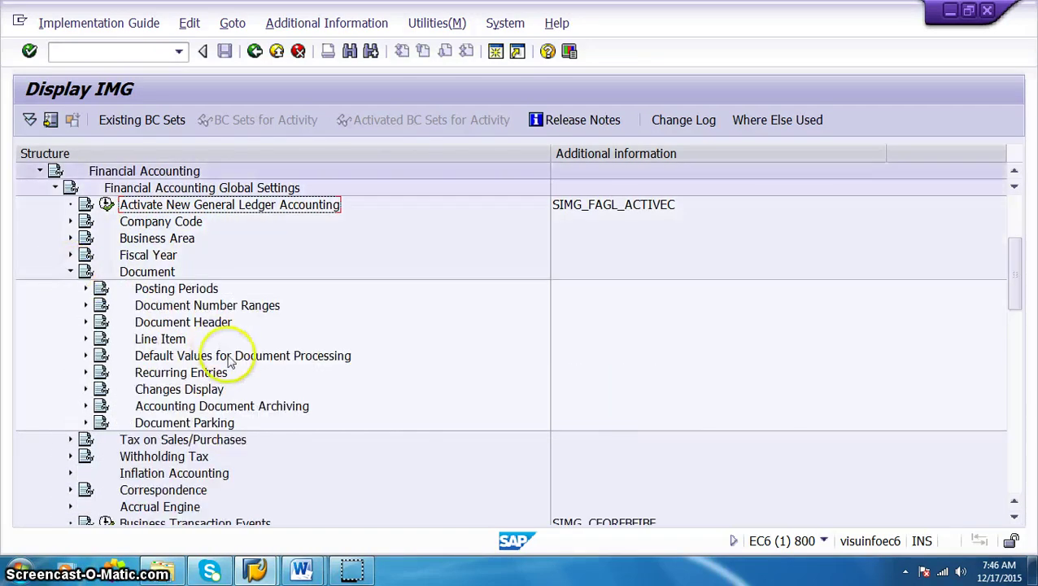
pyautogui.scroll(-2, 313, 390)
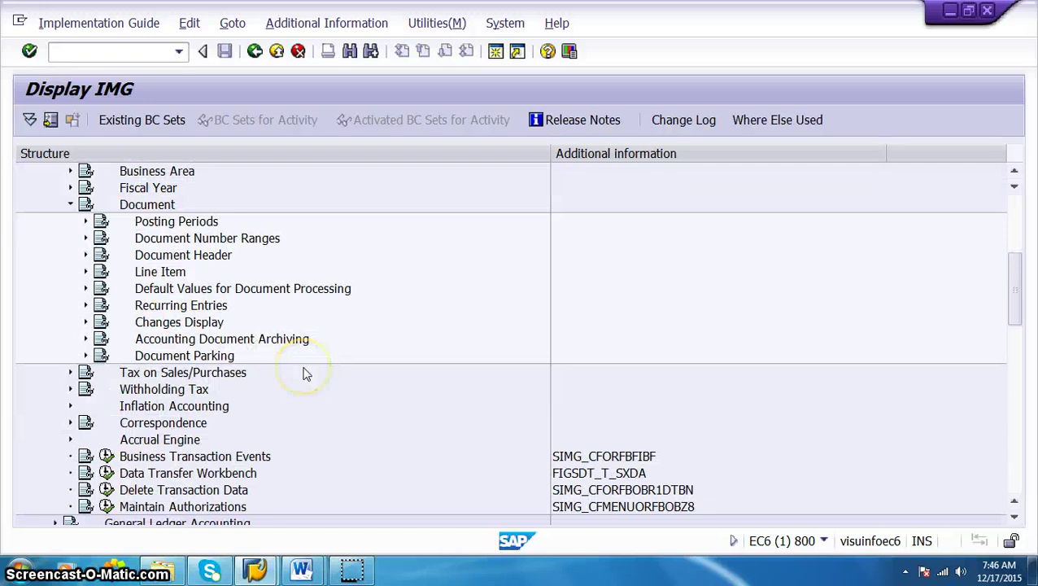
pyautogui.scroll(-1, 305, 373)
pyautogui.scroll(4, 305, 373)
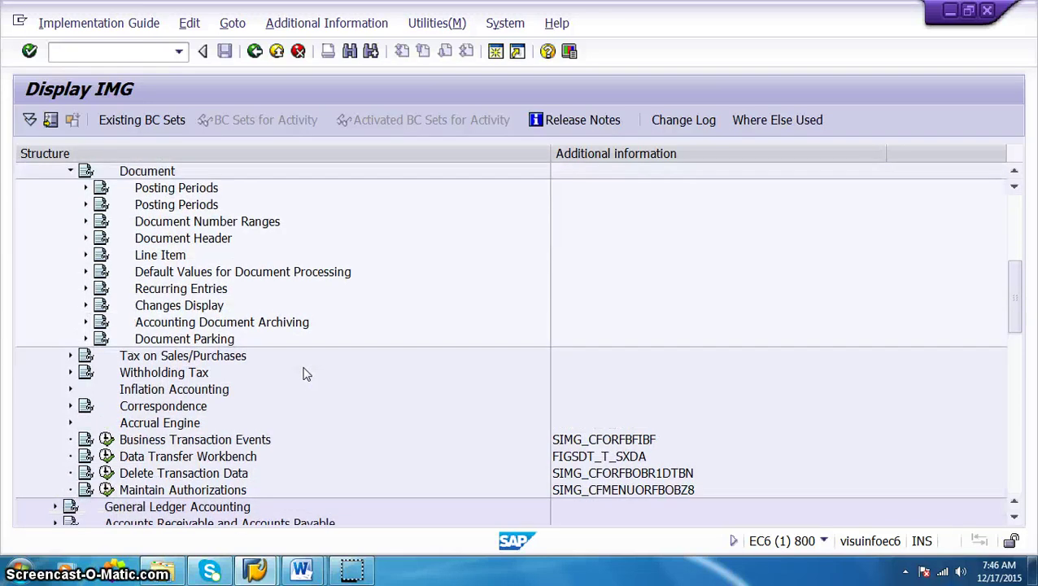
pyautogui.click(70, 288)
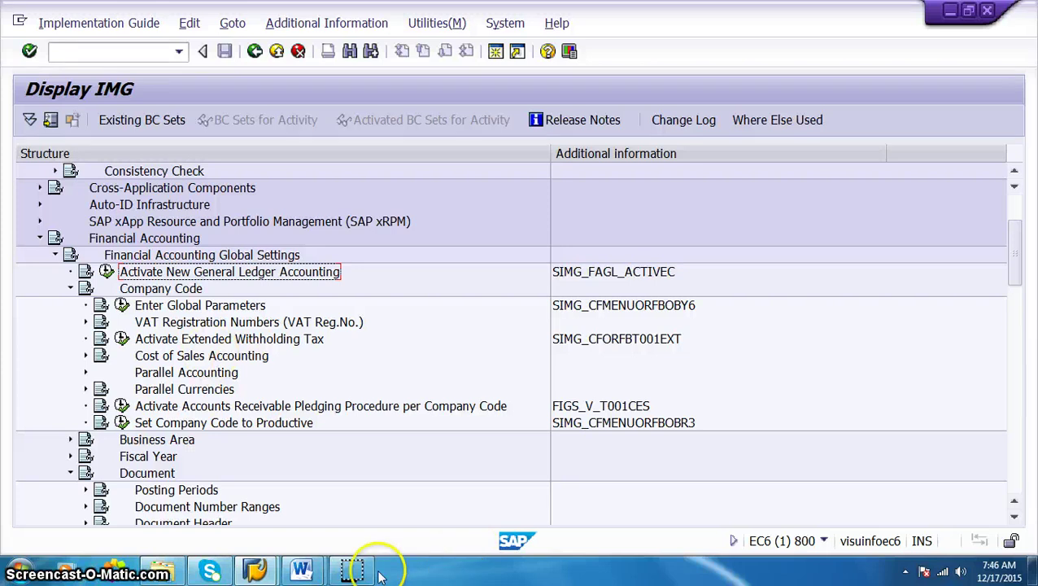
pyautogui.click(69, 439)
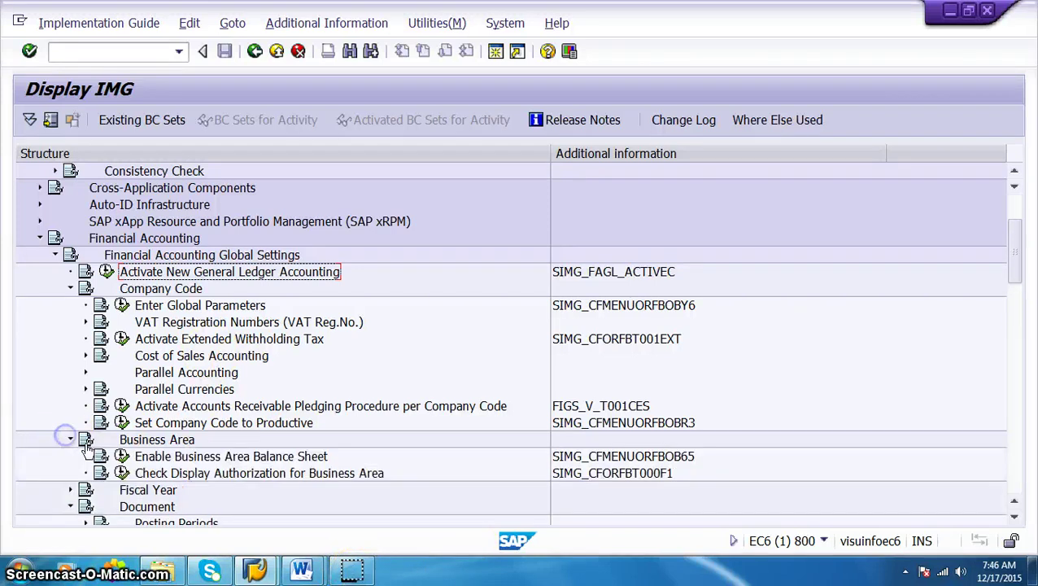
# Expand General Ledger Accounting down through G/L Accounts and Master Data to the Preparations activities.
pyautogui.scroll(-1, 283, 471)
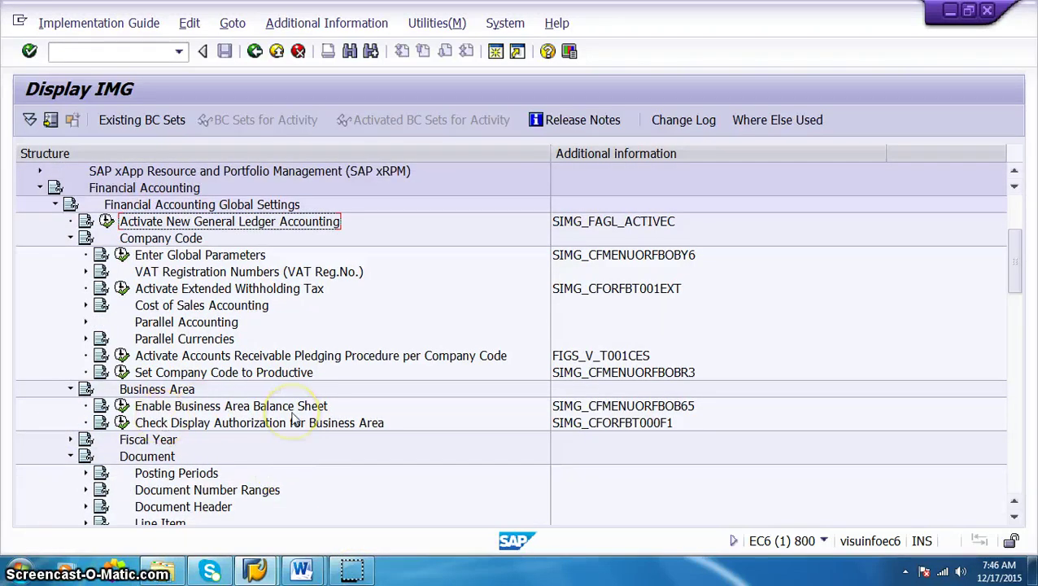
pyautogui.scroll(-8, 262, 477)
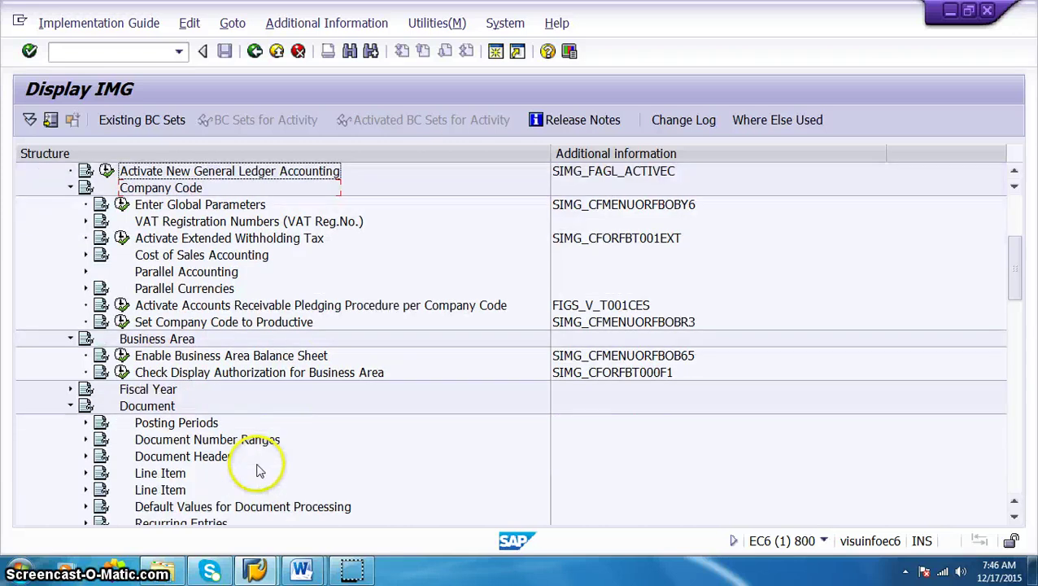
pyautogui.scroll(-1, 258, 471)
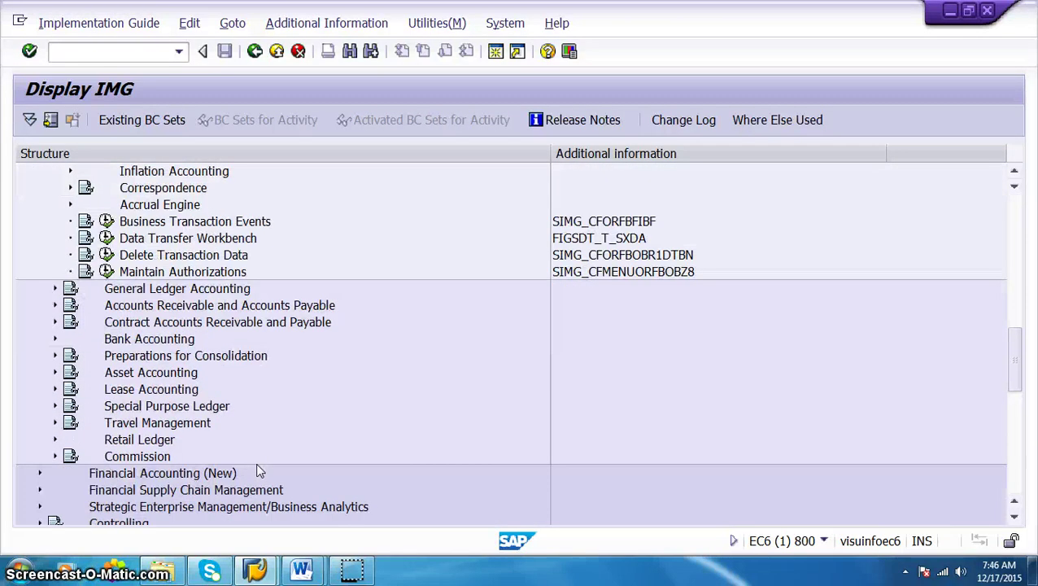
pyautogui.click(54, 288)
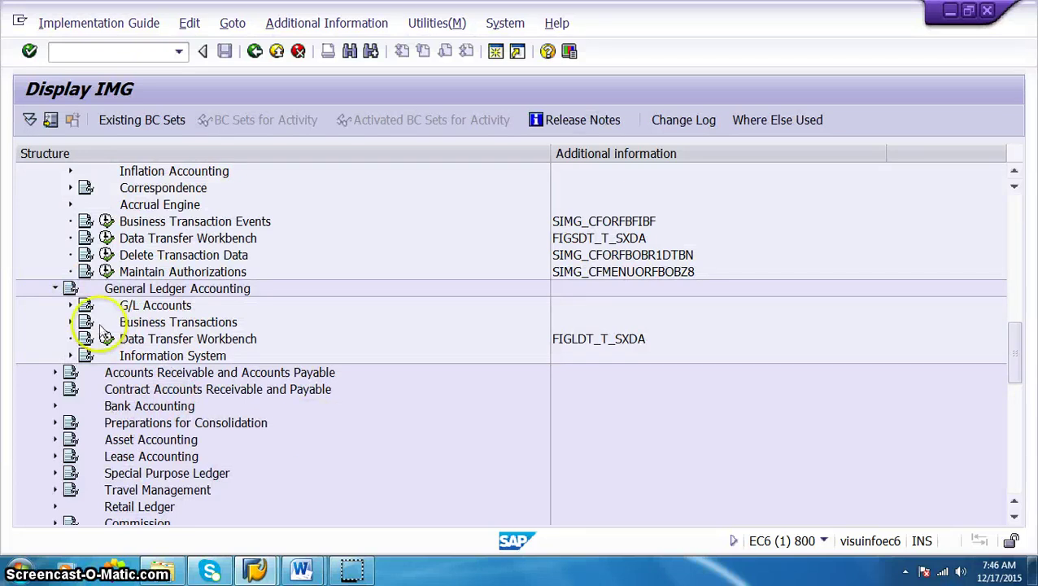
pyautogui.click(70, 305)
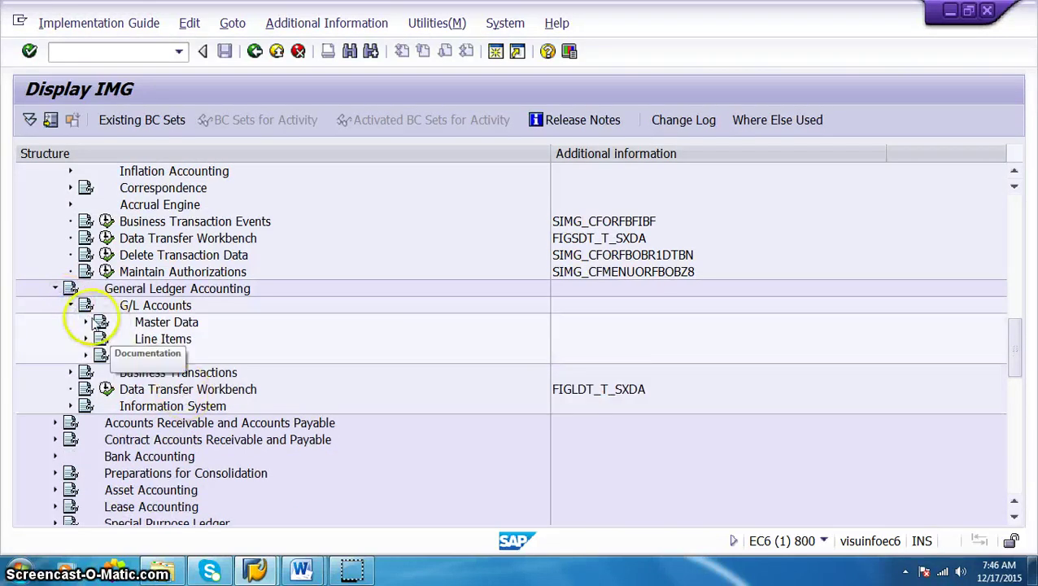
pyautogui.click(85, 321)
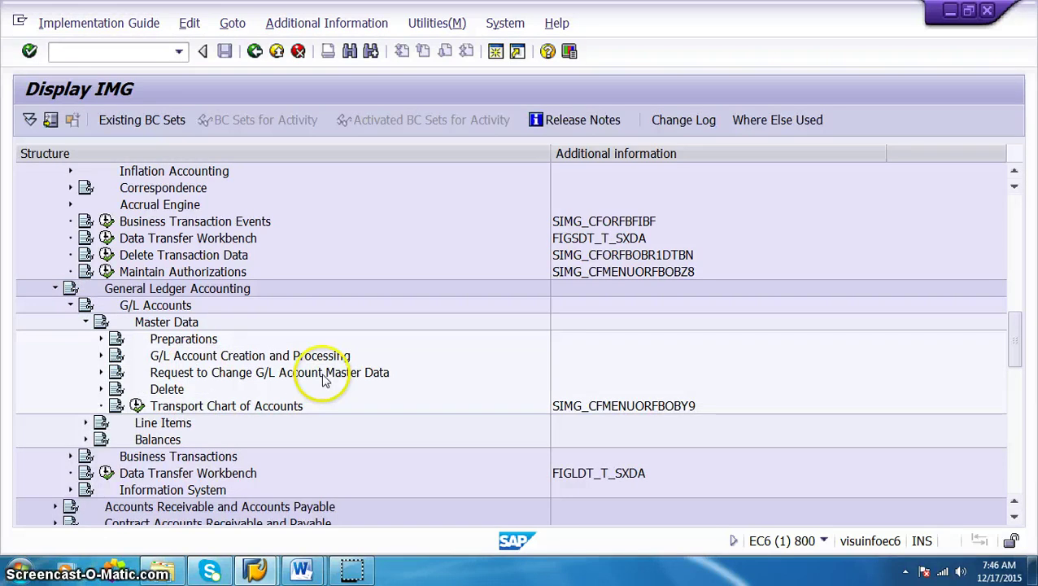
pyautogui.click(100, 338)
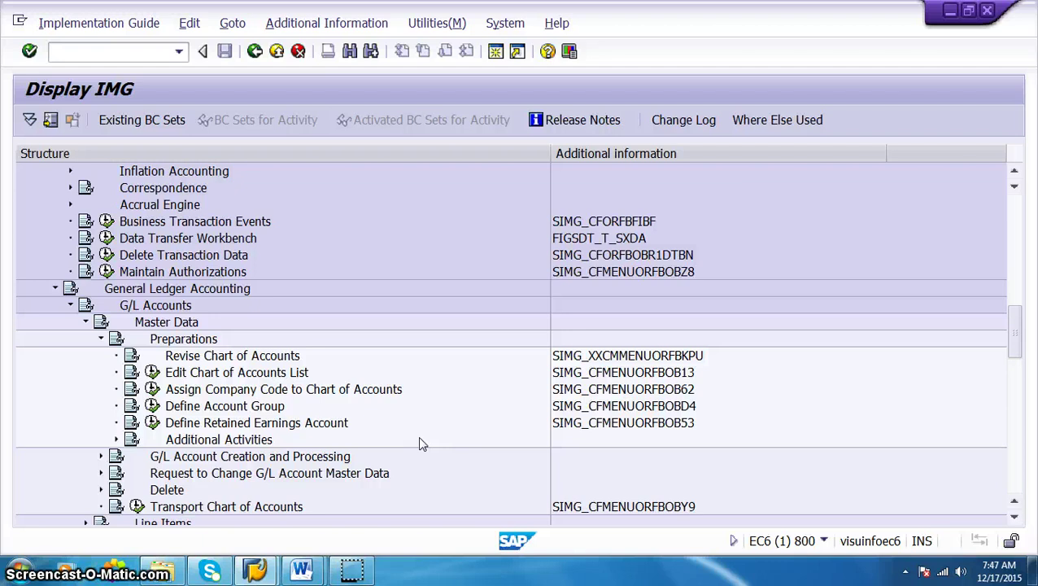
# Review the Preparations activities for G/L master data, from Revise Chart of Accounts through Define Retained Earnings Account.
pyautogui.click(218, 358)
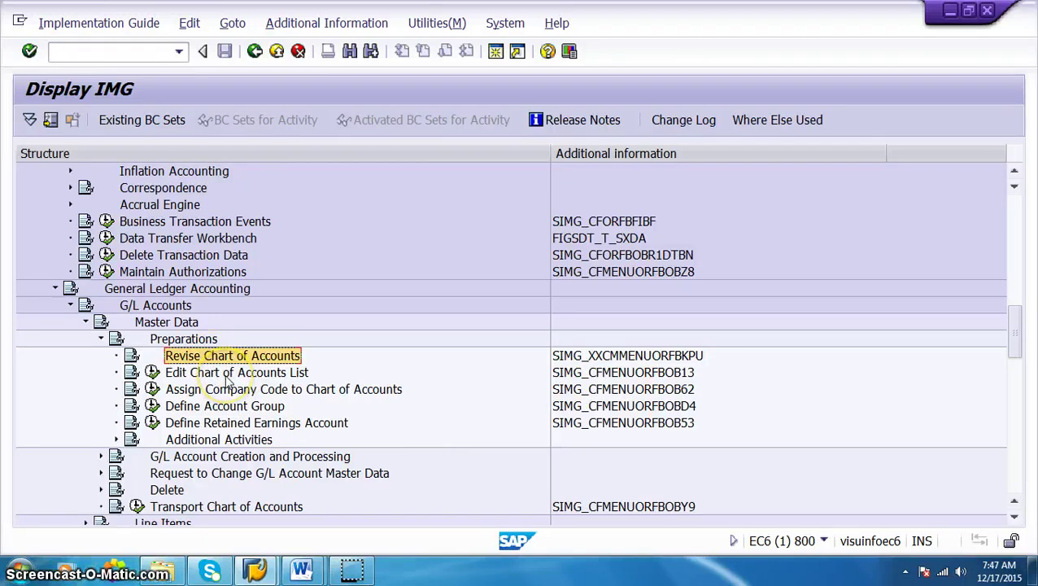
pyautogui.click(229, 374)
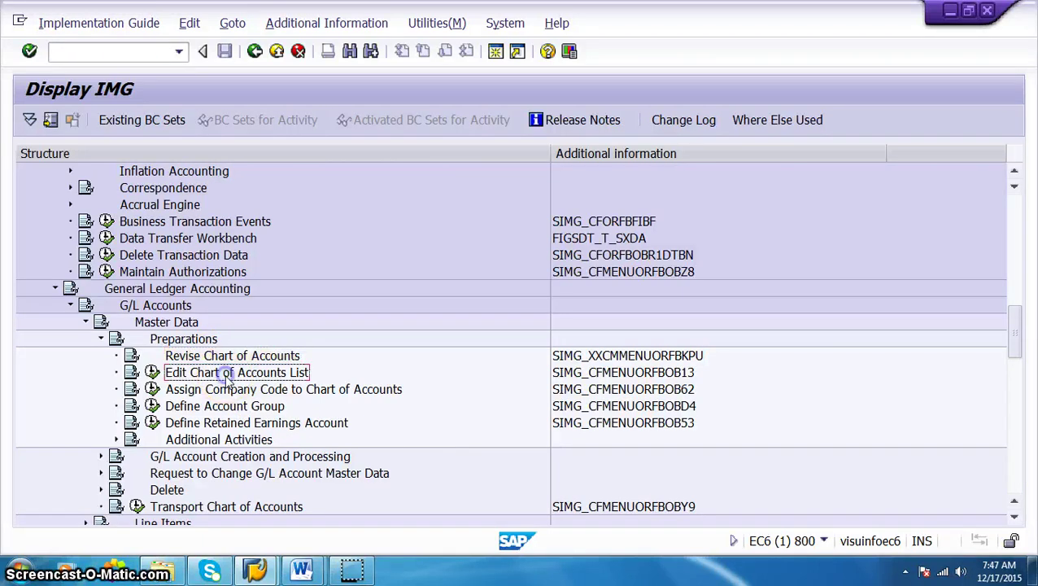
pyautogui.click(229, 391)
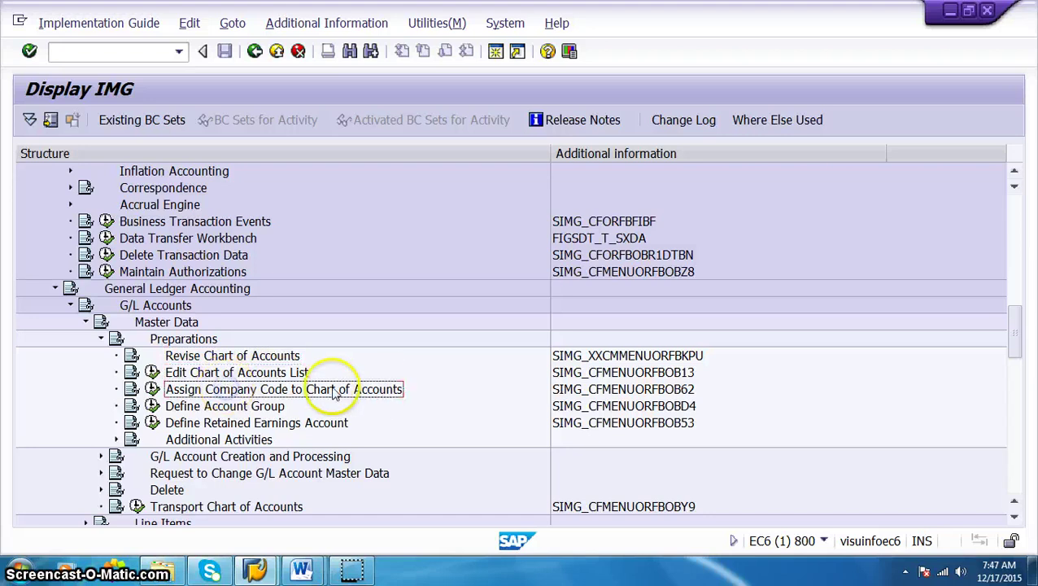
pyautogui.click(228, 407)
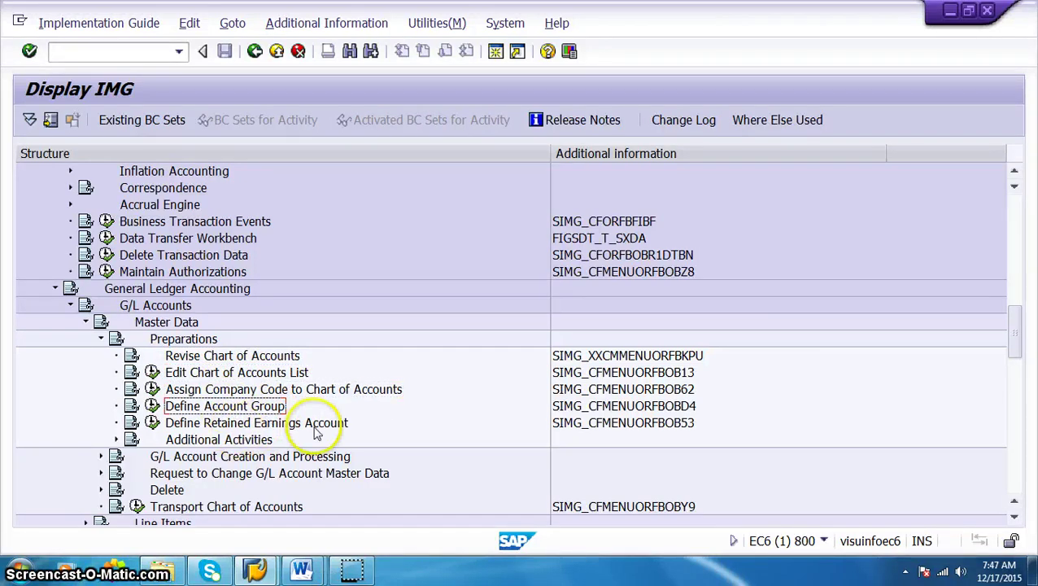
pyautogui.click(316, 425)
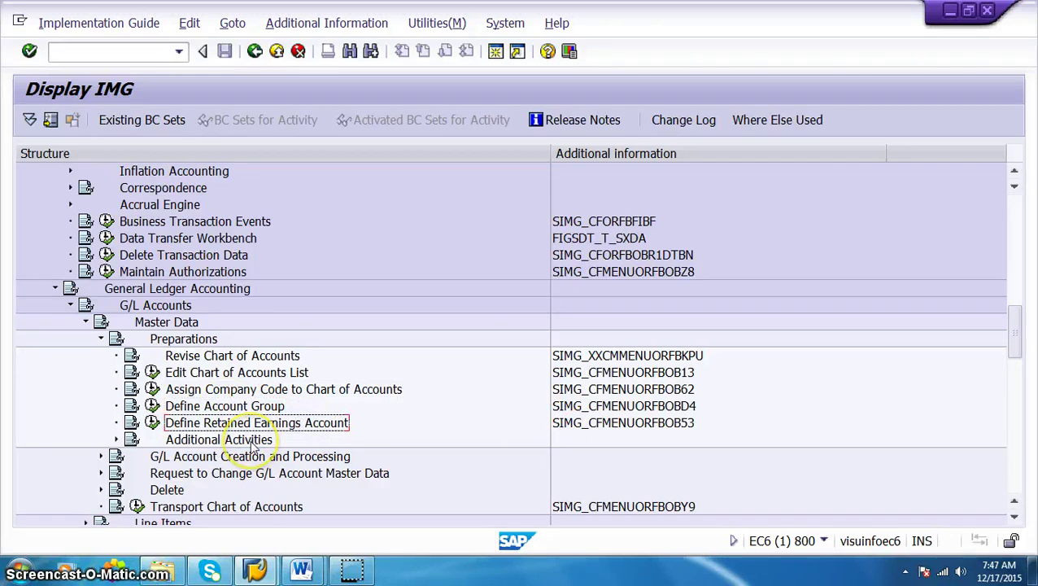